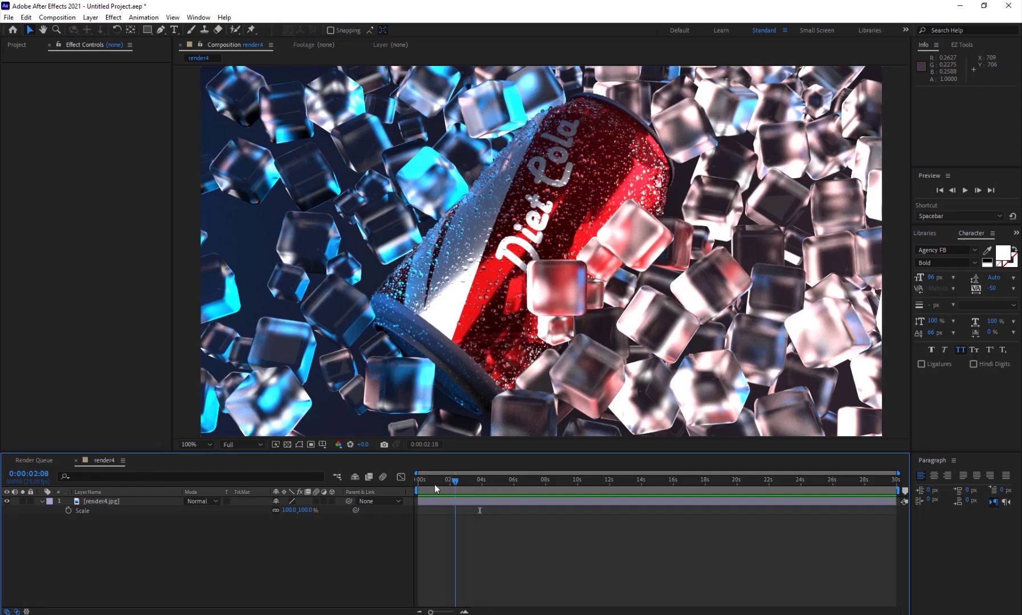
Examine the Diet Cola render up close, checking the water droplets on the can and the surrounding ice cubes
{"action": "left_click_drag", "start_coordinate": [436, 489], "coordinate": [513, 481]}
{"action": "scroll", "coordinate": [461, 258], "scroll_direction": "up", "scroll_amount": 2}
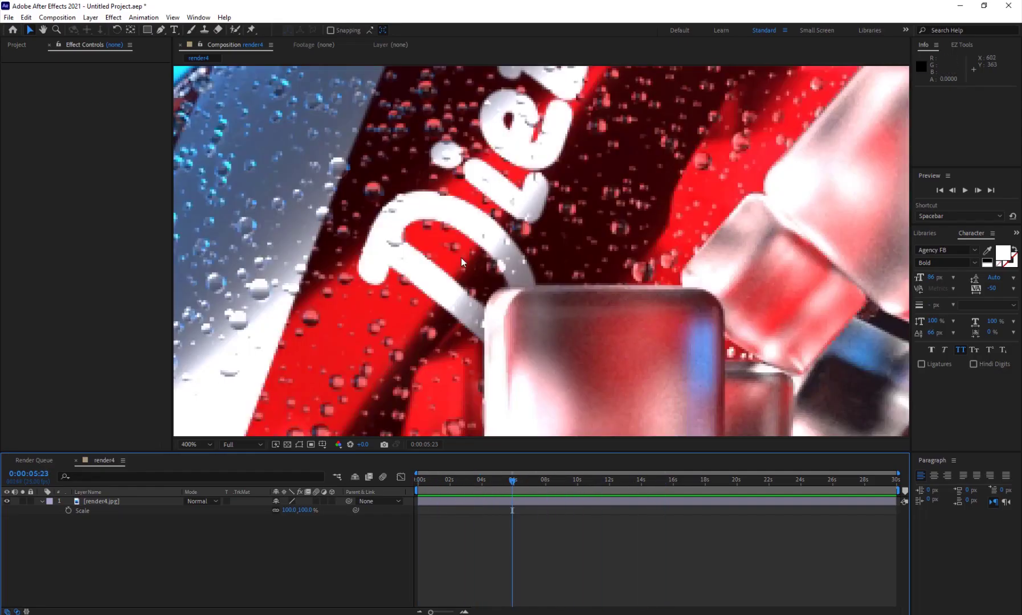
{"action": "scroll", "coordinate": [507, 256], "scroll_direction": "down", "scroll_amount": 2}
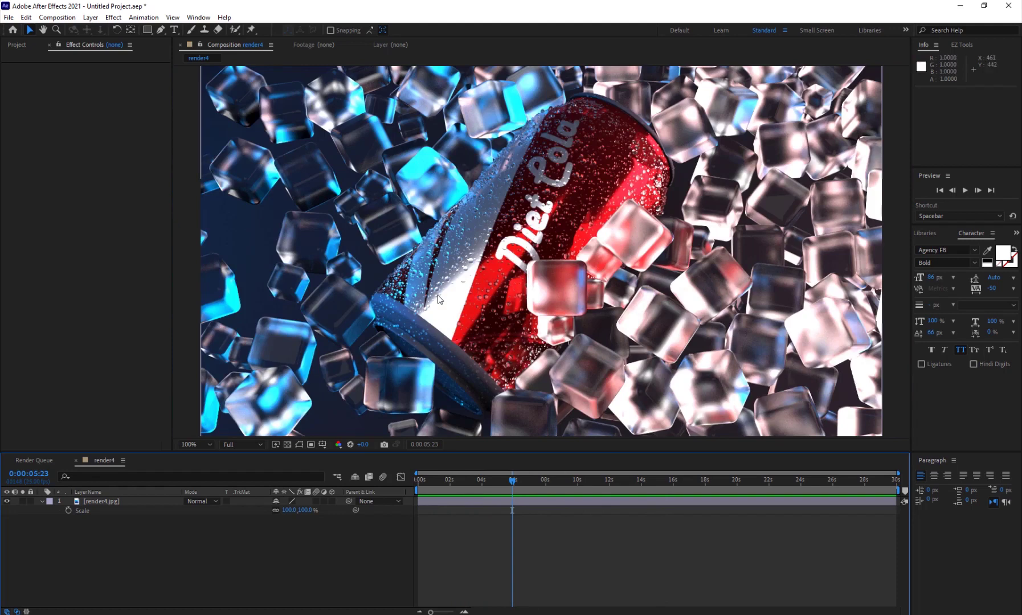
{"action": "scroll", "coordinate": [490, 288], "scroll_direction": "down", "scroll_amount": 2}
{"action": "scroll", "coordinate": [481, 283], "scroll_direction": "up", "scroll_amount": 2}
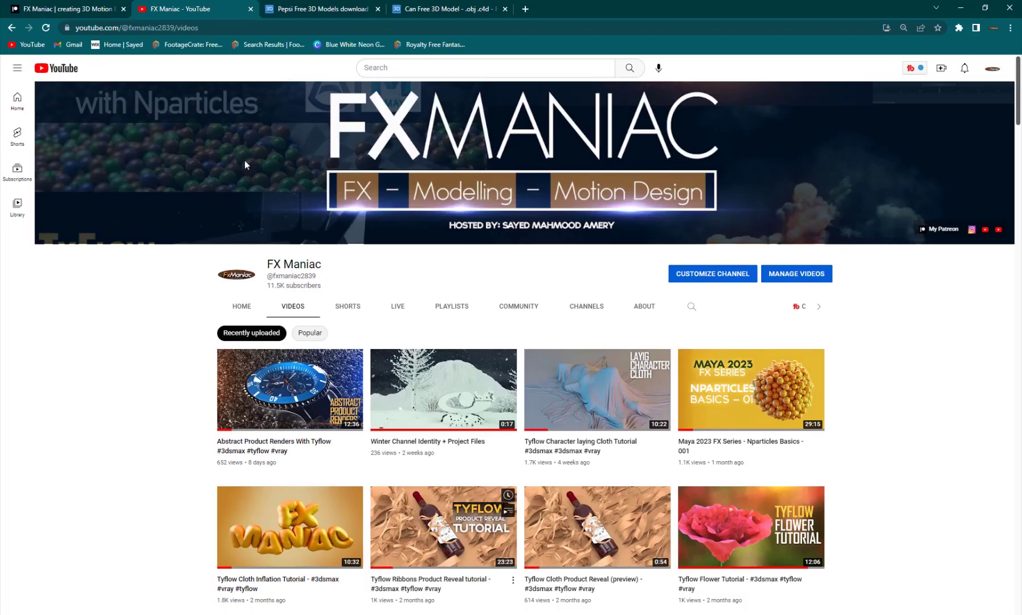
Switch to the Patreon page, and in File Explorer look over the Final_Ice_Cubes scene and the bump texture in the Files folder
{"action": "left_click", "coordinate": [52, 7]}
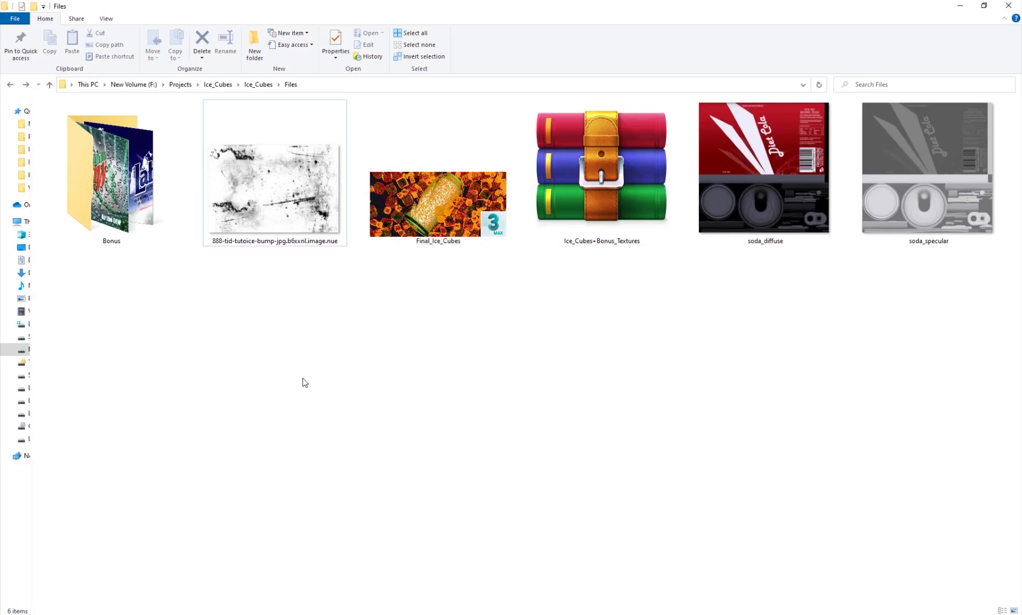
{"action": "left_click", "coordinate": [422, 217]}
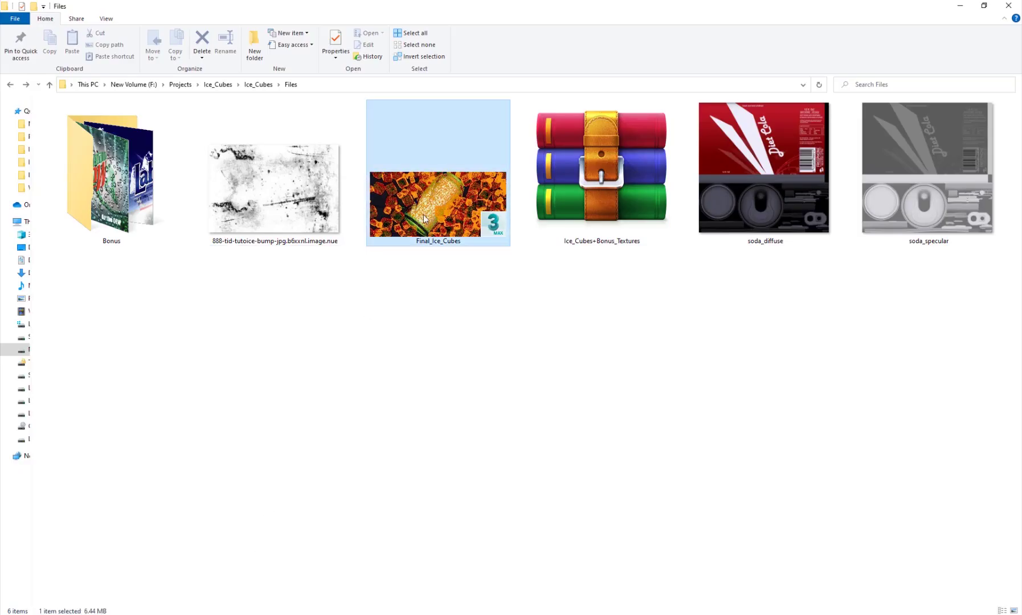
{"action": "left_click", "coordinate": [301, 193]}
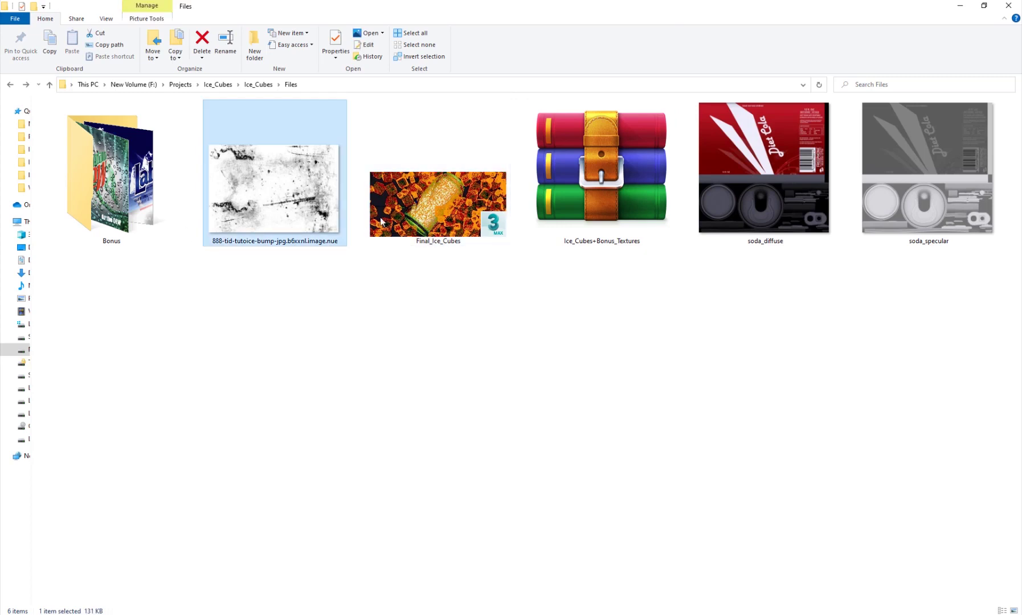
Open the Bonus folder and look over the can label textures such as cokecan, Coca-Cola 02, Pepsi 01 and Mountain Dew
{"action": "double_click", "coordinate": [137, 171]}
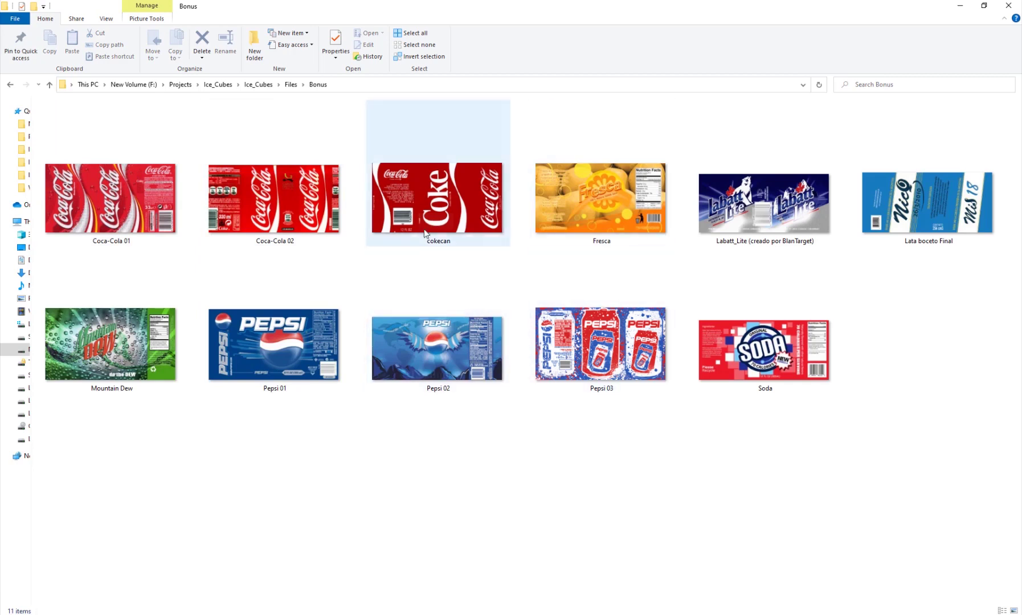
{"action": "left_click", "coordinate": [421, 209]}
{"action": "left_click", "coordinate": [300, 221]}
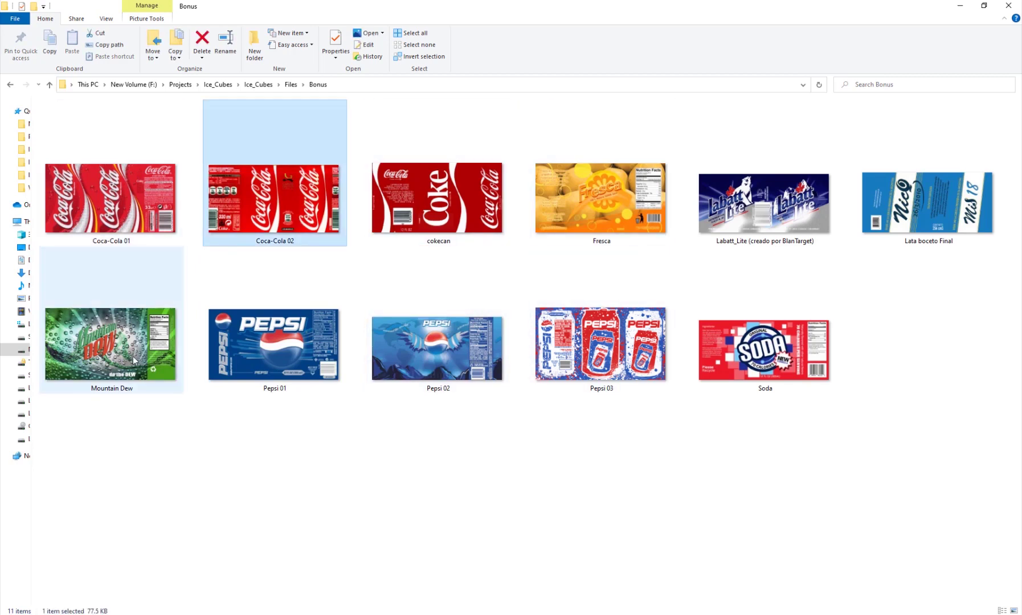
{"action": "left_click", "coordinate": [256, 356]}
{"action": "left_click", "coordinate": [164, 358]}
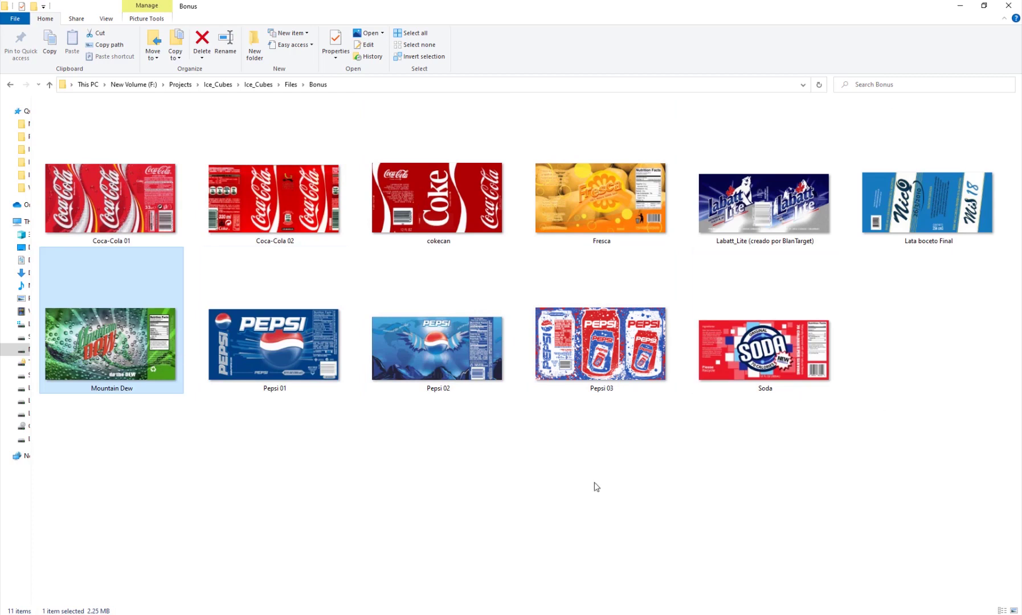
{"action": "left_click", "coordinate": [424, 466]}
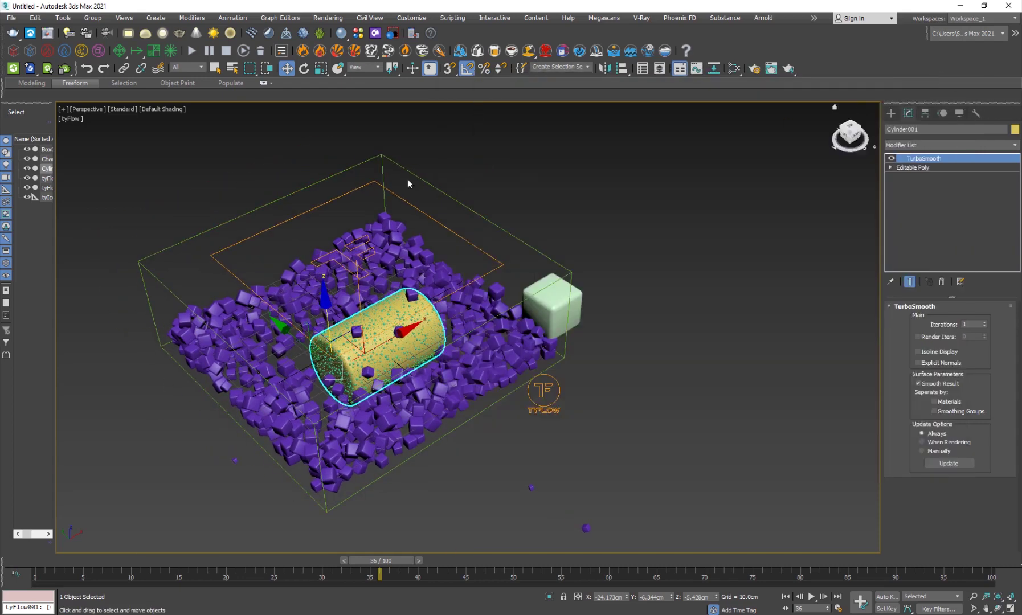
In 3ds Max, open the recent scene Final_Ice_Cubes.max without saving the current scene
{"action": "left_click", "coordinate": [949, 77]}
{"action": "middle_click_drag", "start_coordinate": [296, 335], "coordinate": [343, 345]}
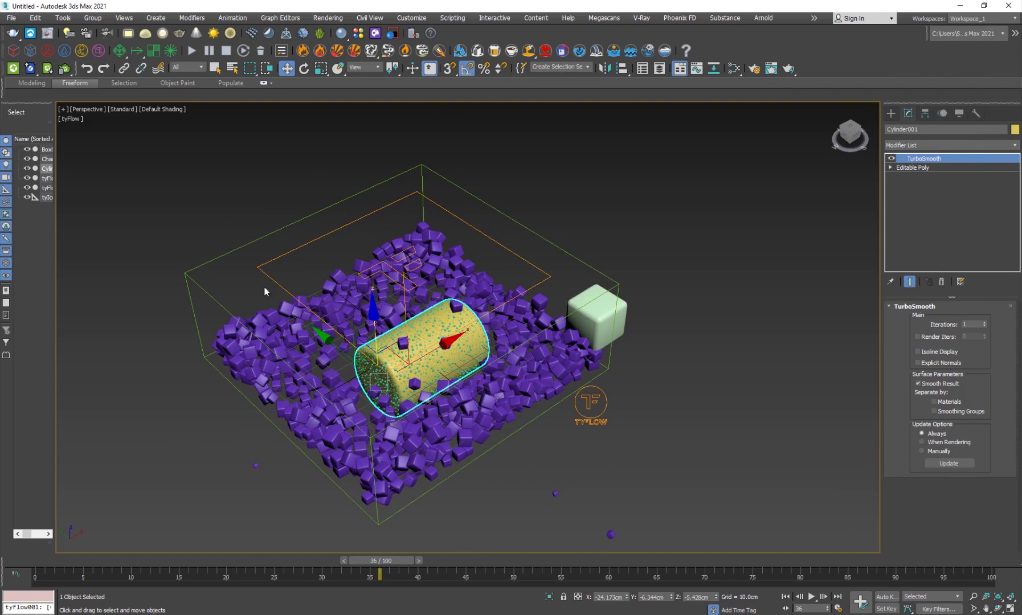
{"action": "scroll", "coordinate": [401, 311], "scroll_direction": "down", "scroll_amount": 4}
{"action": "middle_click_drag", "start_coordinate": [402, 311], "coordinate": [340, 336]}
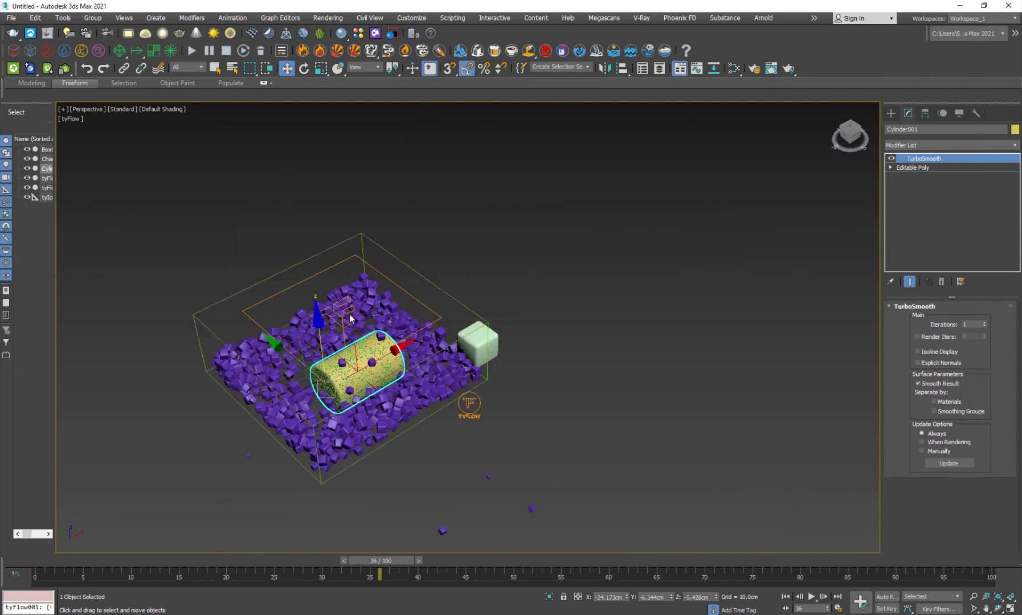
{"action": "scroll", "coordinate": [341, 336], "scroll_direction": "up", "scroll_amount": 5}
{"action": "left_click", "coordinate": [17, 17]}
{"action": "mouse_move", "coordinate": [63, 72]}
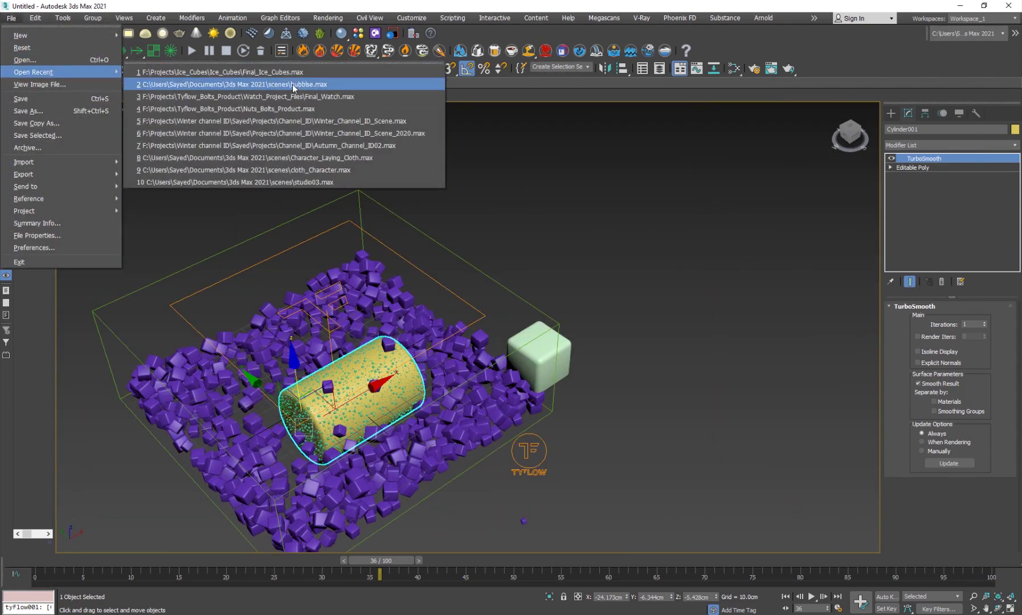
{"action": "left_click", "coordinate": [284, 73]}
{"action": "left_click", "coordinate": [511, 331]}
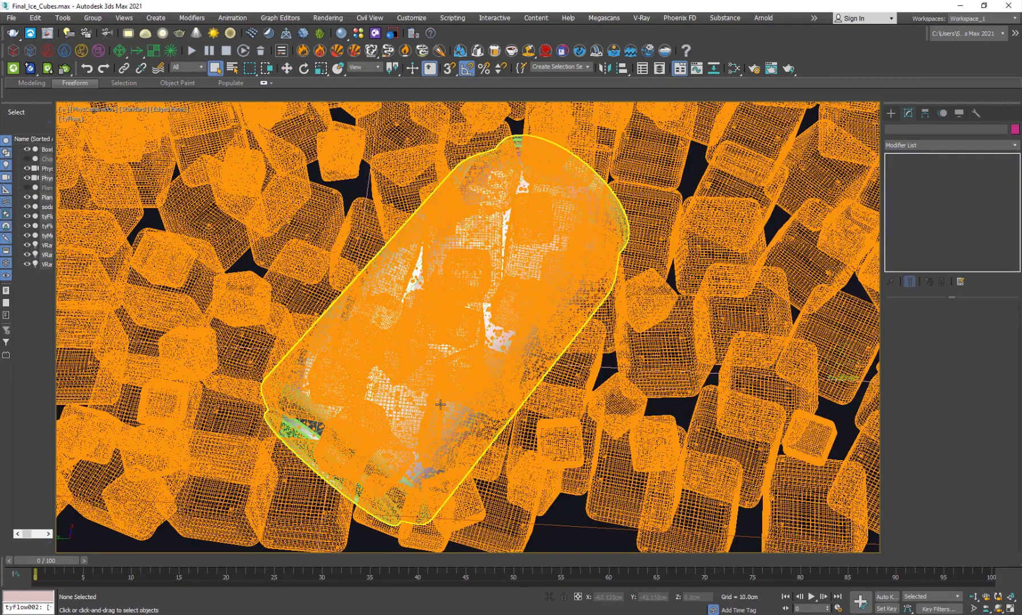
Switch the camera viewport to the Perspective view with Clay shading
{"action": "left_click", "coordinate": [440, 404]}
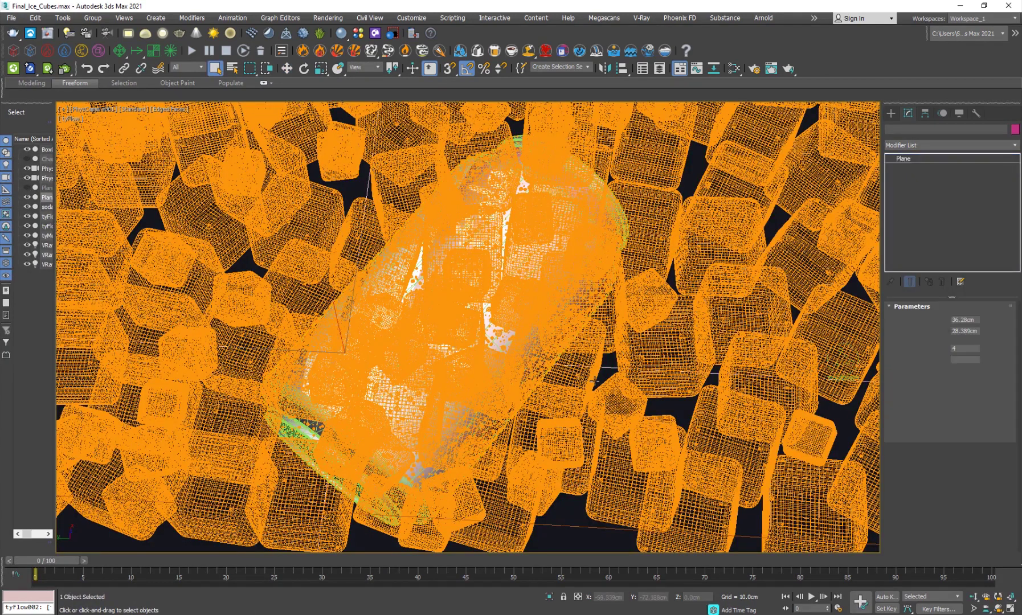
{"action": "key", "text": "p"}
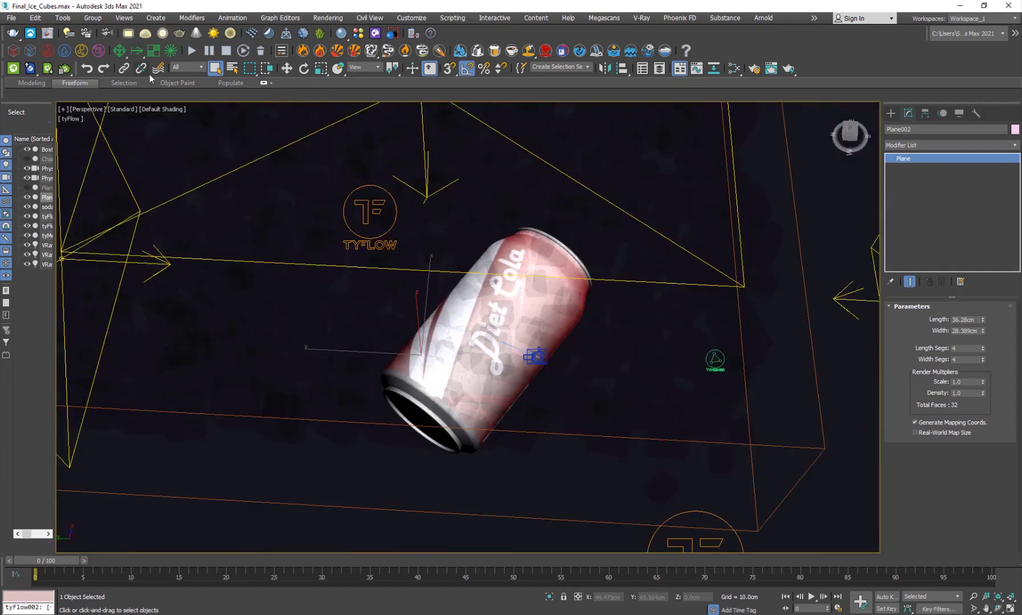
{"action": "left_click", "coordinate": [171, 108]}
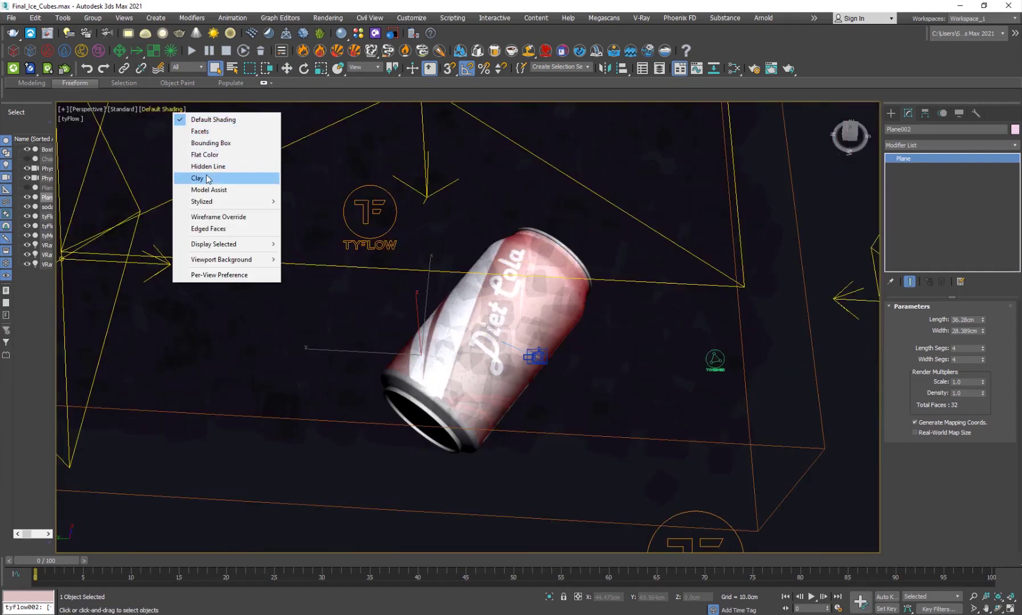
{"action": "left_click", "coordinate": [197, 178]}
{"action": "scroll", "coordinate": [457, 279], "scroll_direction": "down", "scroll_amount": 3}
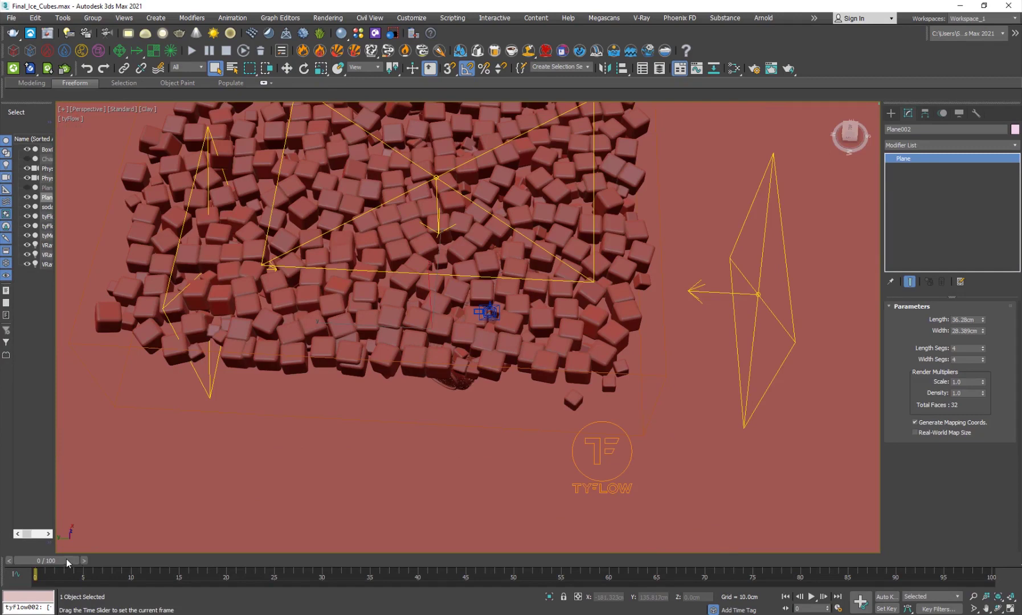
Scrub the animation to frame 28 and examine the ice cubes around the can and the droplets on its surface
{"action": "left_click_drag", "start_coordinate": [66, 559], "coordinate": [262, 561]}
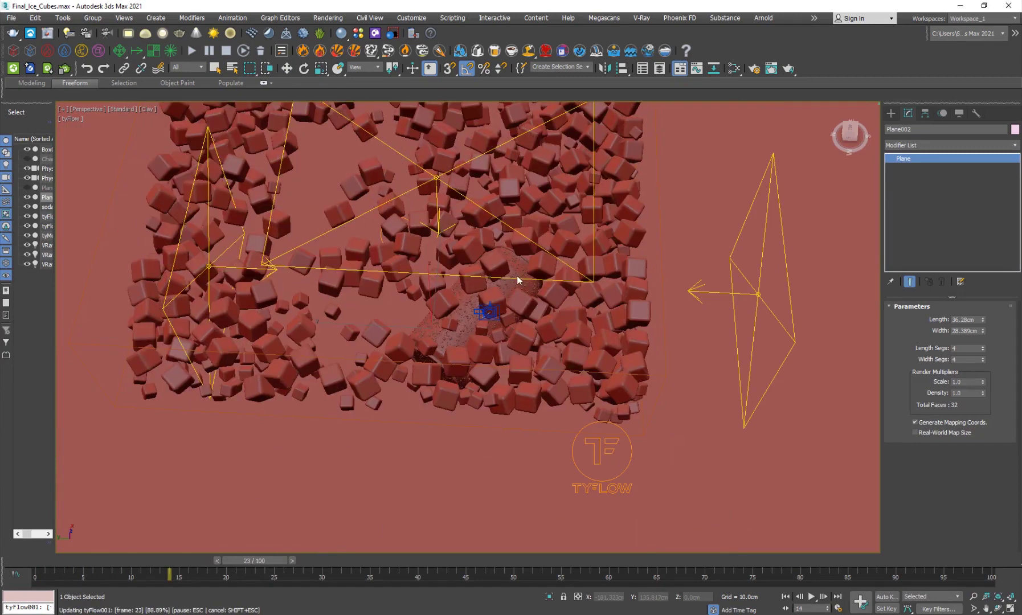
{"action": "key", "text": "q"}
{"action": "scroll", "coordinate": [455, 348], "scroll_direction": "up", "scroll_amount": 5}
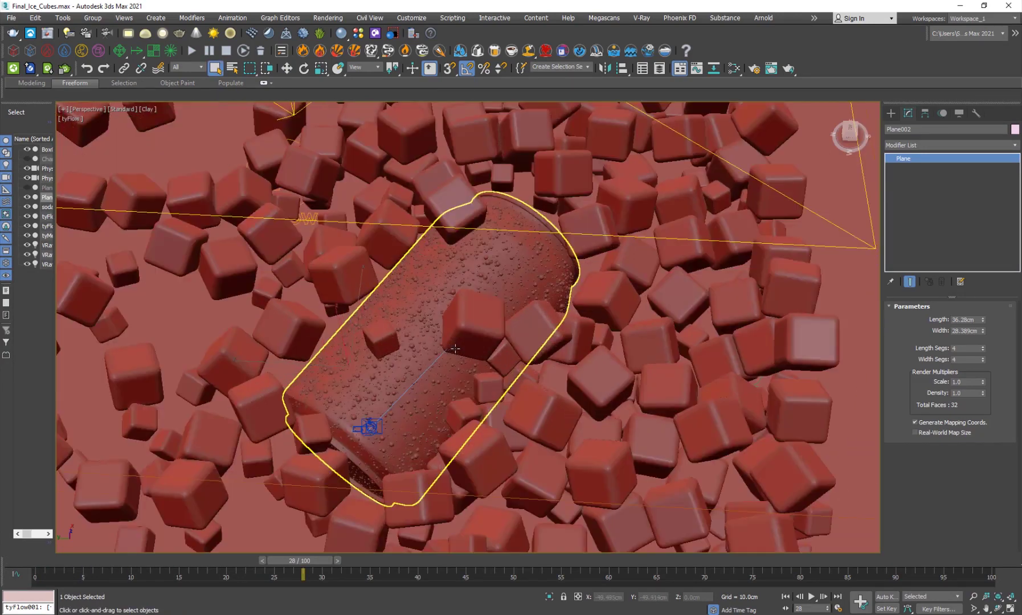
{"action": "scroll", "coordinate": [408, 339], "scroll_direction": "up", "scroll_amount": 2}
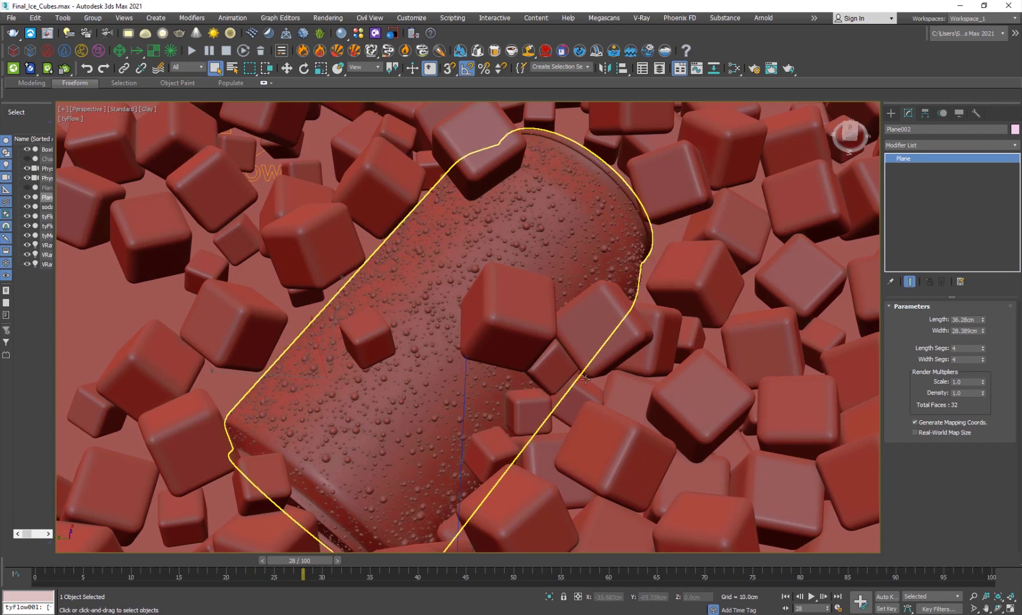
{"action": "scroll", "coordinate": [389, 364], "scroll_direction": "down", "scroll_amount": 3}
{"action": "scroll", "coordinate": [614, 448], "scroll_direction": "up", "scroll_amount": 3}
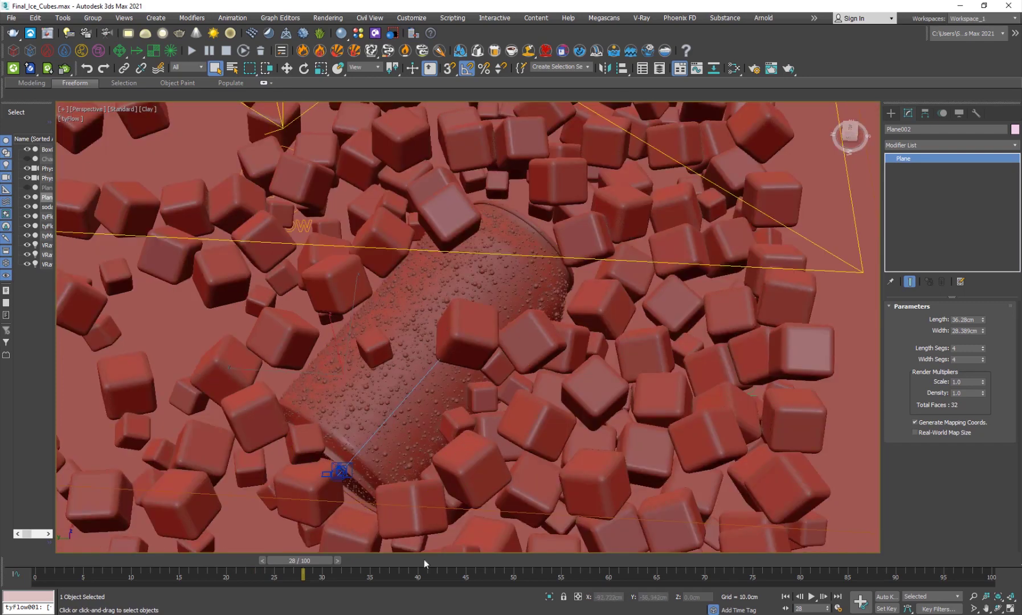
{"action": "scroll", "coordinate": [467, 327], "scroll_direction": "down", "scroll_amount": 3}
Reset 3ds Max to an empty scene without saving the modified ice cubes scene
{"action": "left_click", "coordinate": [11, 18]}
{"action": "left_click", "coordinate": [33, 49]}
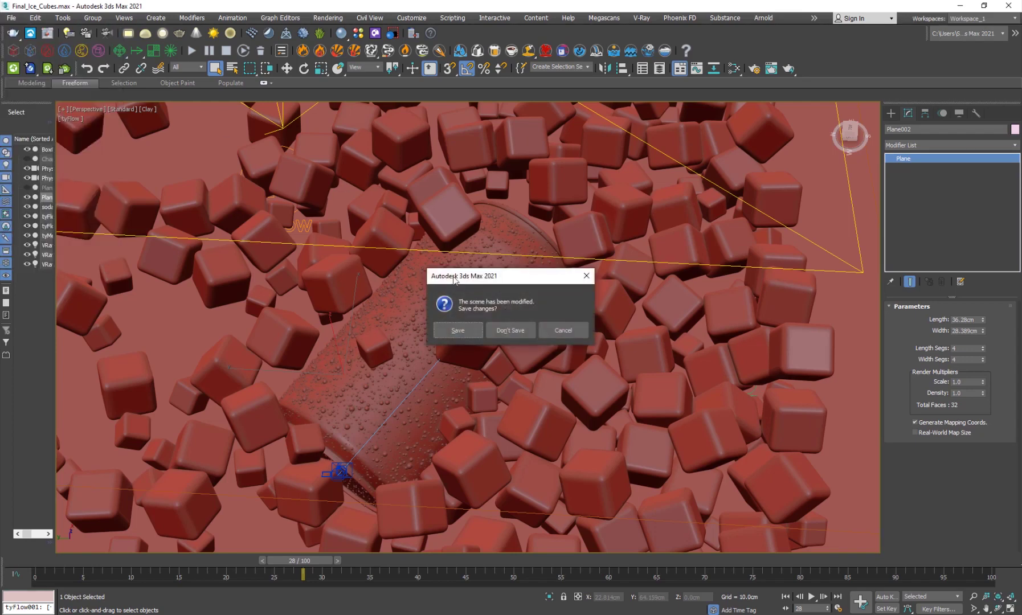
{"action": "left_click", "coordinate": [511, 330]}
{"action": "left_click", "coordinate": [482, 332]}
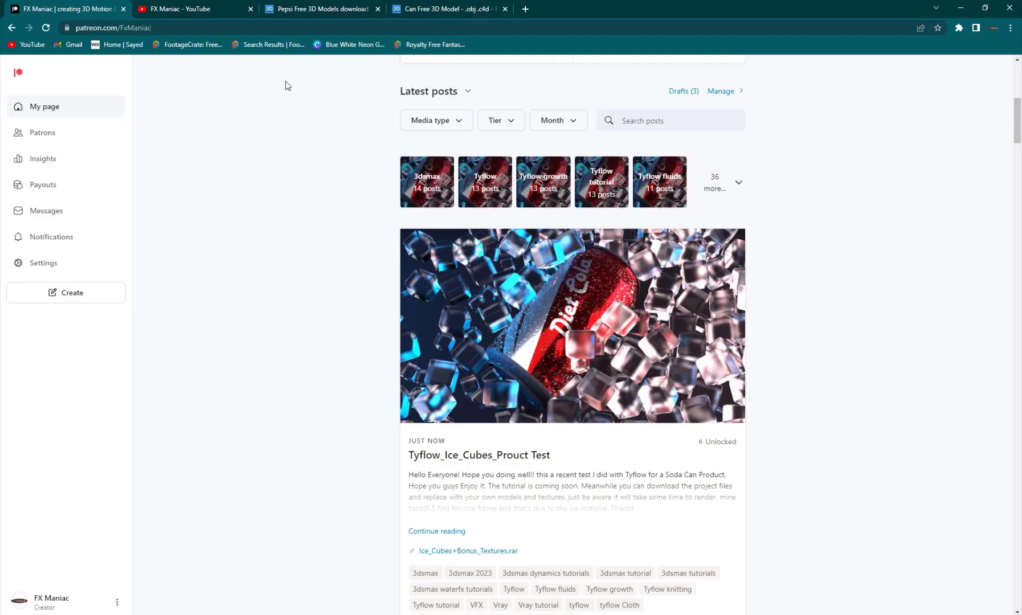
In the browser, look over the Free3D pepsi models and review the free Can 3D Model page's specifications
{"action": "left_click", "coordinate": [311, 6]}
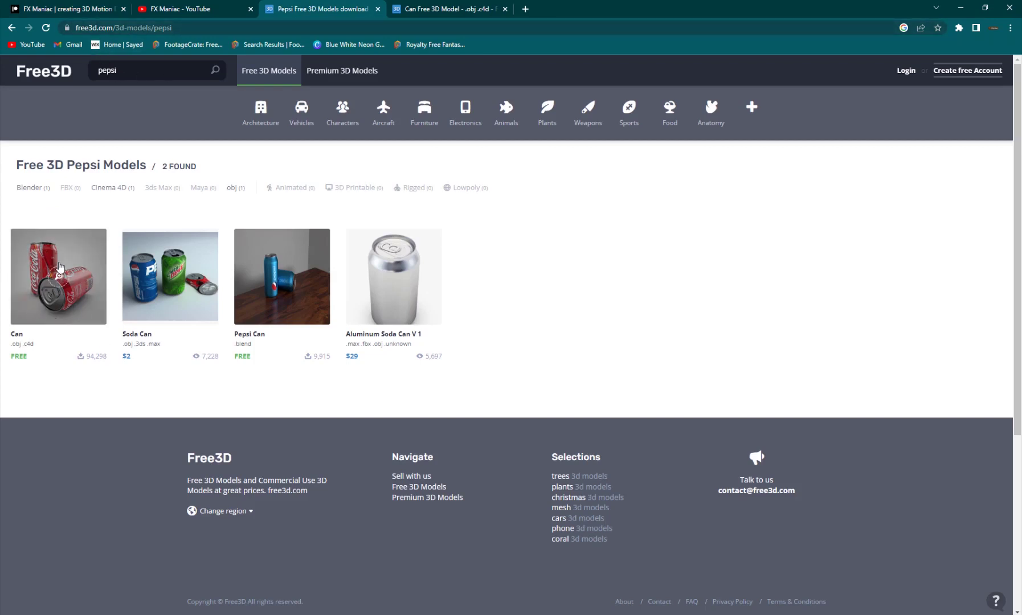
{"action": "left_click", "coordinate": [107, 71]}
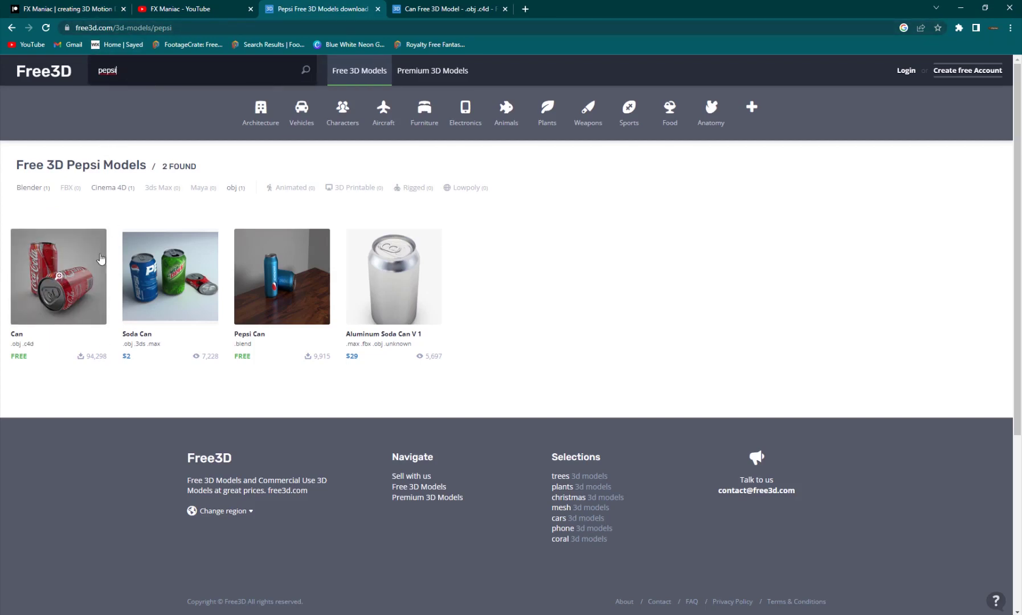
{"action": "left_click", "coordinate": [443, 9]}
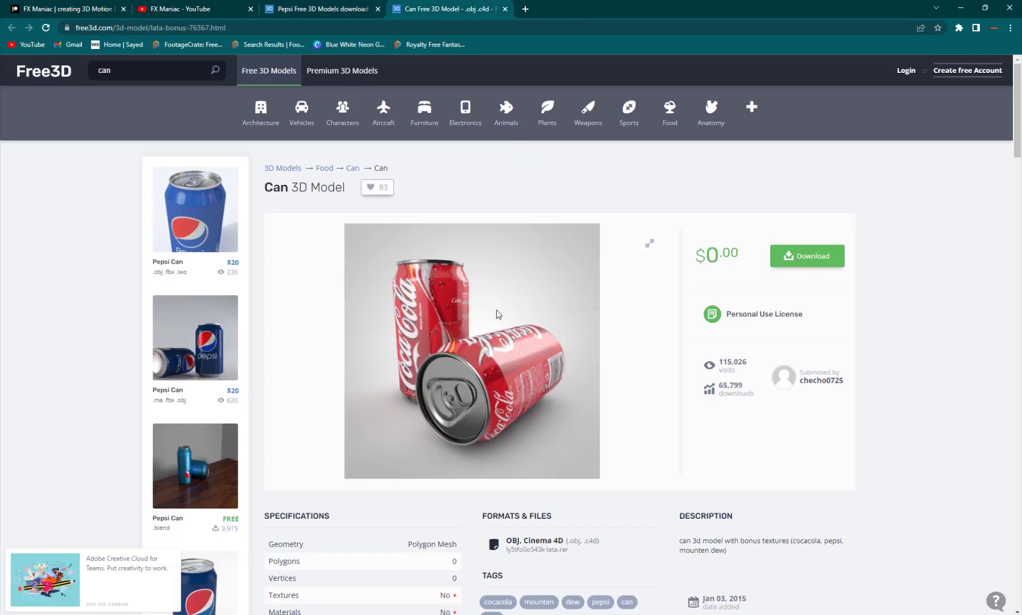
{"action": "scroll", "coordinate": [478, 364], "scroll_direction": "down", "scroll_amount": 3}
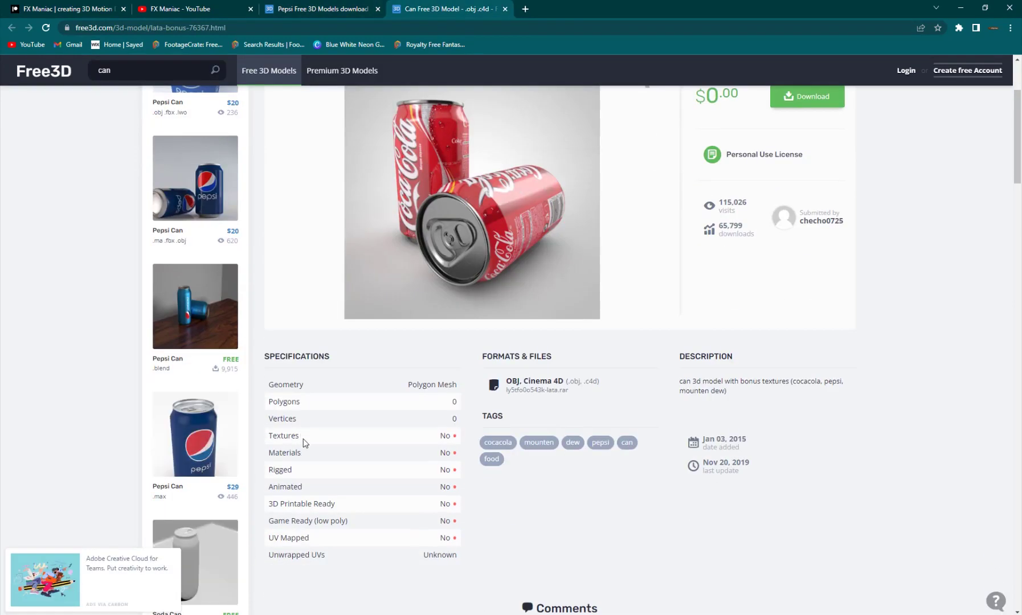
Look over the Tyflow_Ice_Cubes_Prouct Test post with its project file attachment on the Patreon page
{"action": "left_click", "coordinate": [44, 7]}
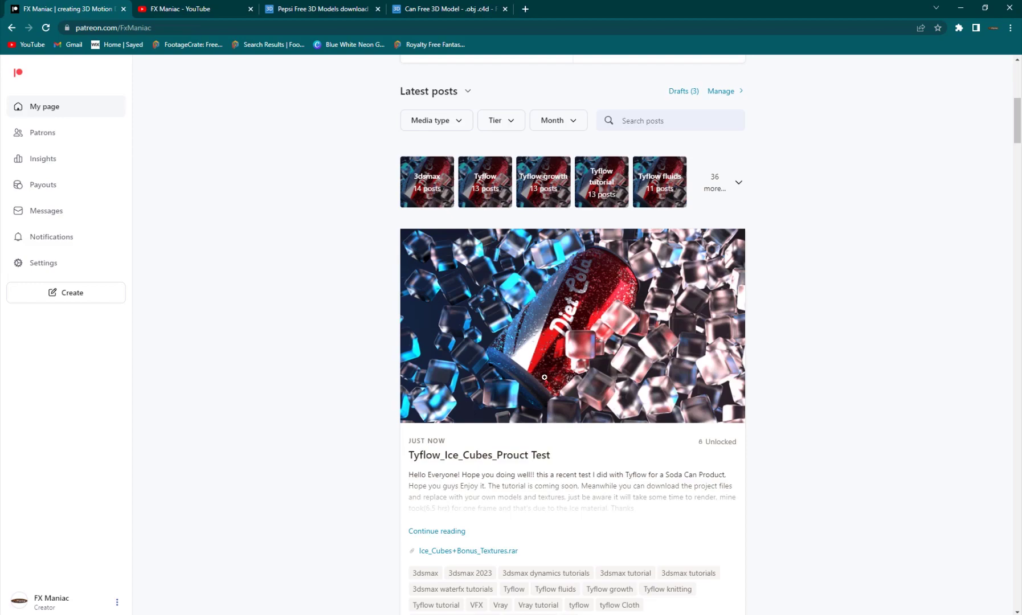
{"action": "scroll", "coordinate": [480, 212], "scroll_direction": "down", "scroll_amount": 4}
{"action": "scroll", "coordinate": [455, 516], "scroll_direction": "up", "scroll_amount": 4}
In 3ds Max, create a cylinder with a radius of about 26.5 cm at the origin in a maximized Perspective view
{"action": "key", "text": "alt+Tab"}
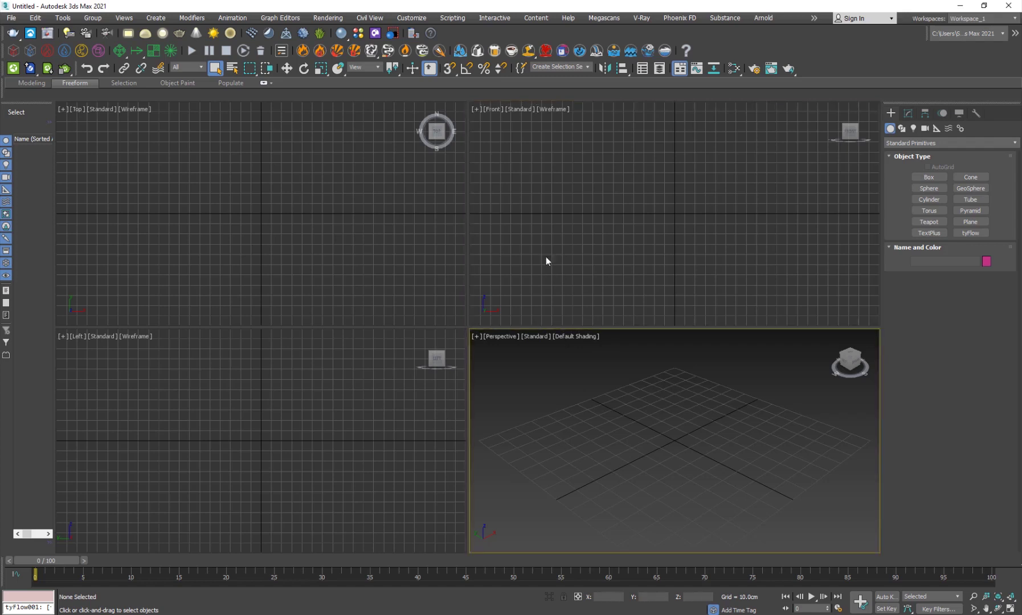
{"action": "key", "text": "alt+w"}
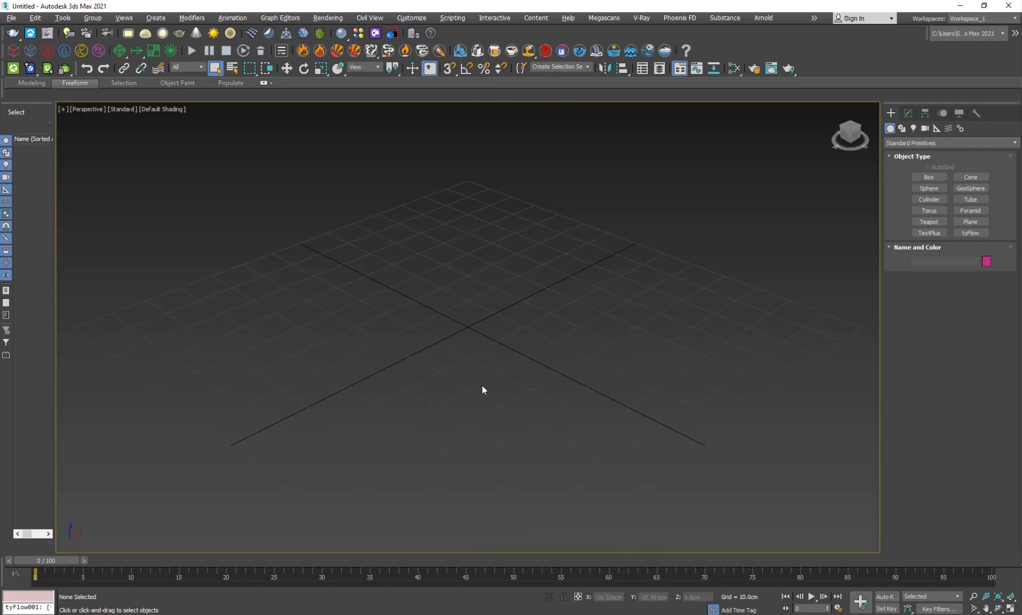
{"action": "middle_click_drag", "start_coordinate": [378, 382], "coordinate": [559, 494], "text": "alt"}
{"action": "middle_click_drag", "start_coordinate": [456, 442], "coordinate": [588, 375], "text": "alt"}
{"action": "left_click", "coordinate": [928, 199]}
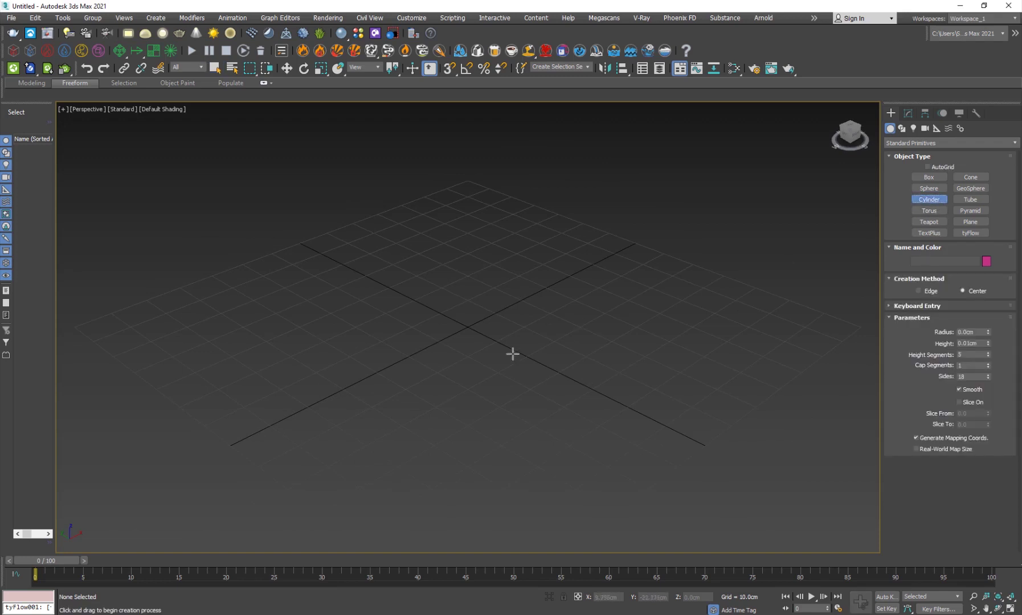
{"action": "left_click_drag", "start_coordinate": [466, 323], "coordinate": [538, 355]}
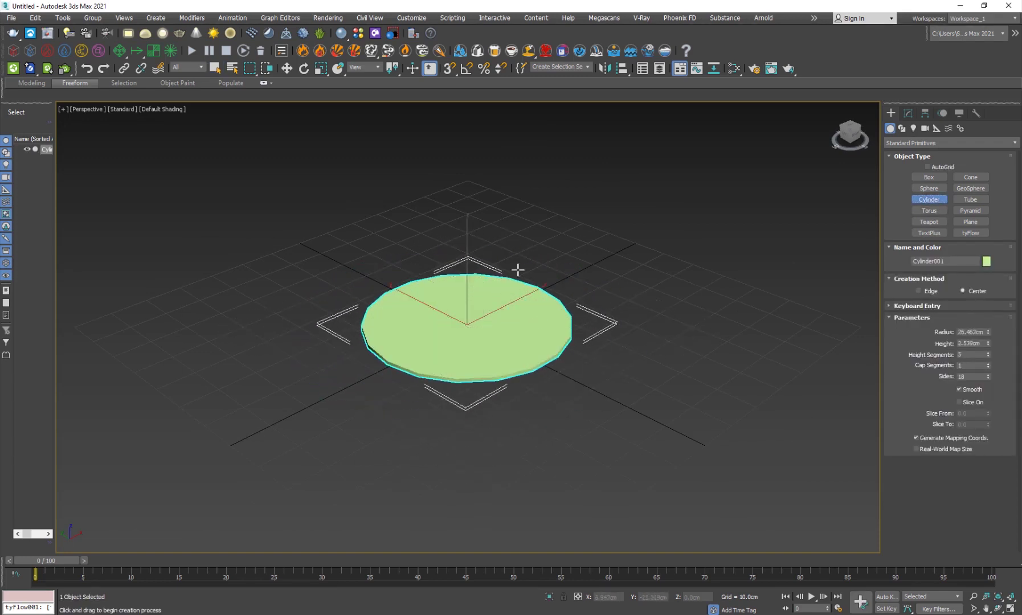
Scale the cylinder narrower and stretch it vertically to can proportions, with edged faces displayed
{"action": "key", "text": "w"}
{"action": "key", "text": "r"}
{"action": "left_click_drag", "start_coordinate": [467, 326], "coordinate": [414, 363]}
{"action": "mouse_move", "coordinate": [468, 222]}
{"action": "left_mouse_down"}
{"action": "mouse_move", "coordinate": [468, 195]}
{"action": "mouse_move", "coordinate": [470, 204]}
{"action": "left_mouse_up"}
{"action": "key", "text": "w"}
{"action": "key", "text": "F4"}
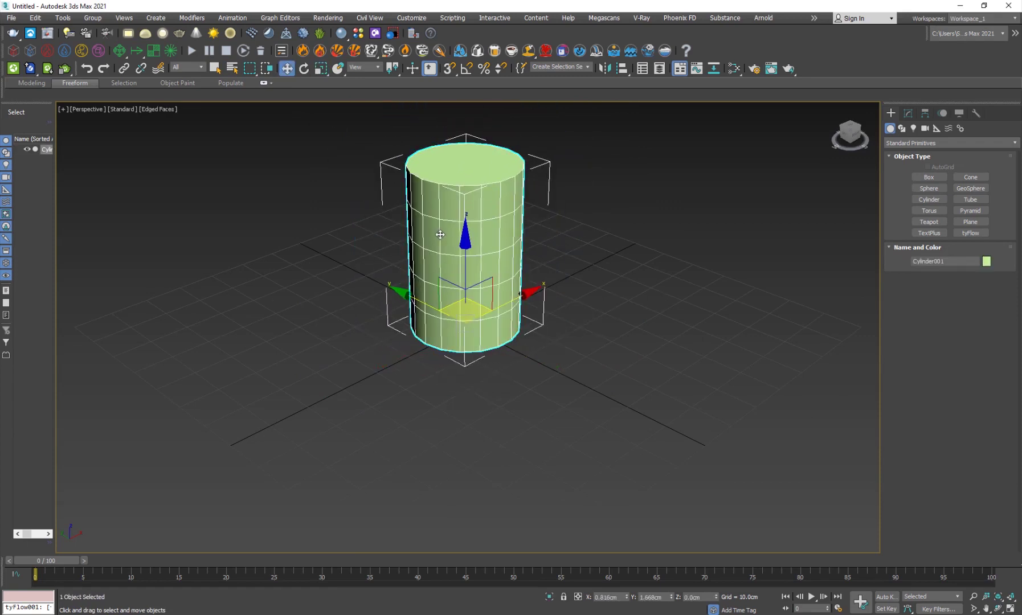
Convert the cylinder to an Editable Poly and select its top and bottom cap polygons
{"action": "right_click", "coordinate": [496, 228]}
{"action": "mouse_move", "coordinate": [516, 330]}
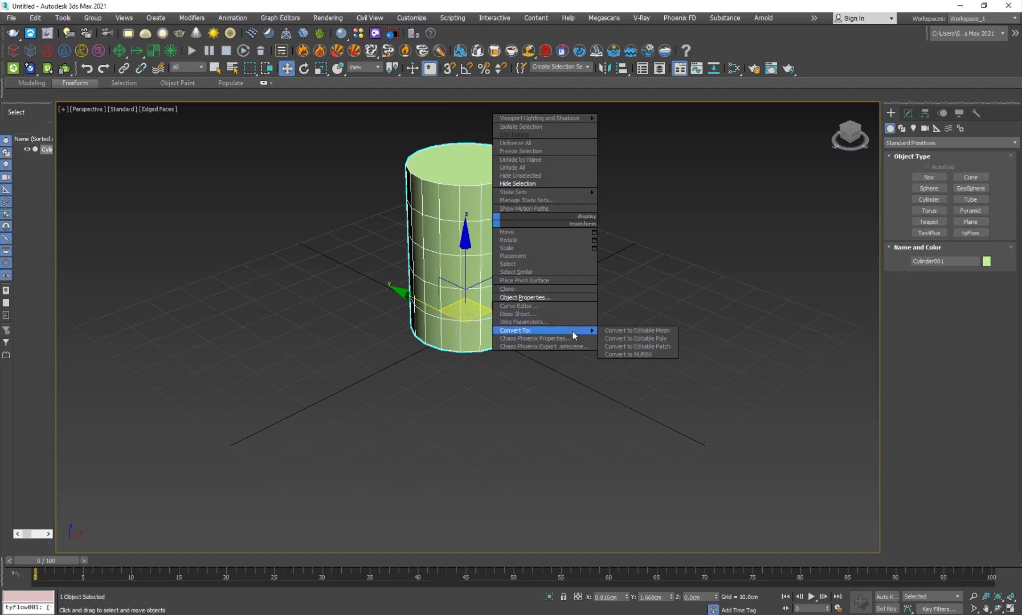
{"action": "left_click", "coordinate": [653, 340]}
{"action": "left_click", "coordinate": [961, 319]}
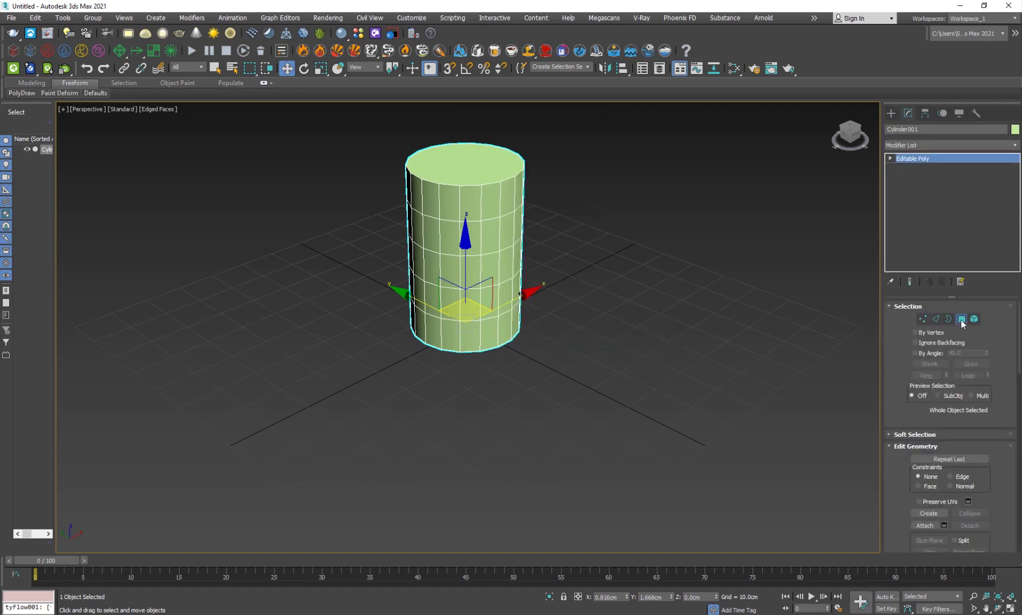
{"action": "left_click", "coordinate": [479, 164]}
{"action": "middle_click_drag", "start_coordinate": [479, 164], "coordinate": [540, 393], "text": "alt"}
{"action": "left_click", "coordinate": [484, 304], "text": "ctrl"}
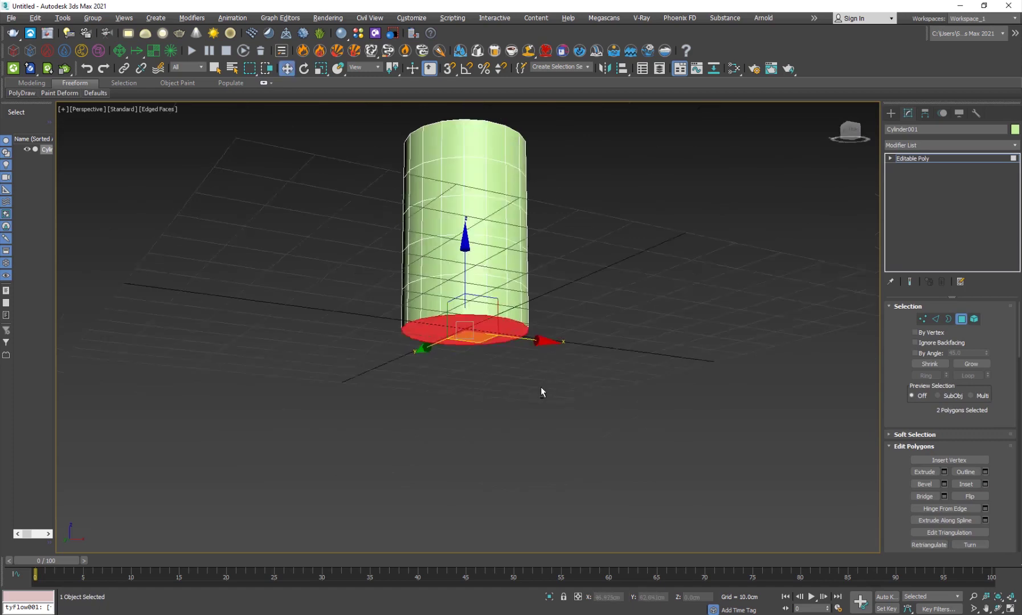
Bevel both selected caps slightly inward to chamfer the can's top and bottom rims
{"action": "left_click", "coordinate": [925, 484]}
{"action": "middle_click_drag", "start_coordinate": [548, 342], "coordinate": [462, 294], "text": "alt"}
{"action": "left_click_drag", "start_coordinate": [496, 312], "coordinate": [503, 300]}
{"action": "left_click", "coordinate": [488, 309]}
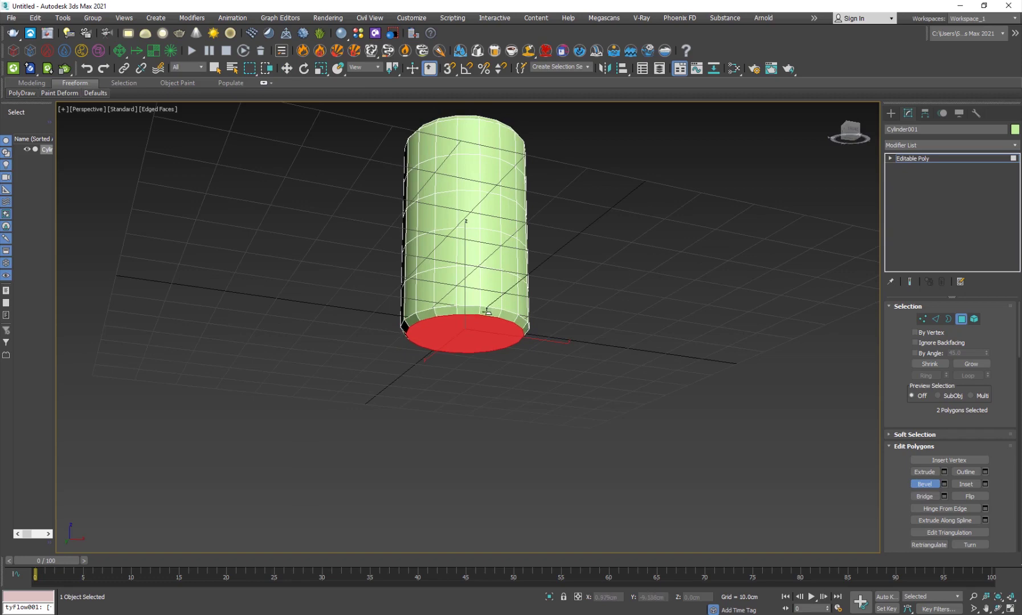
{"action": "key", "text": "w"}
Select the ring of vertical edges below the top bevel, connect it with a new edge loop and place the loop close to the bevel
{"action": "middle_click_drag", "start_coordinate": [519, 276], "coordinate": [511, 326], "text": "alt"}
{"action": "middle_click_drag", "start_coordinate": [513, 243], "coordinate": [484, 302]}
{"action": "scroll", "coordinate": [483, 302], "scroll_direction": "up", "scroll_amount": 4}
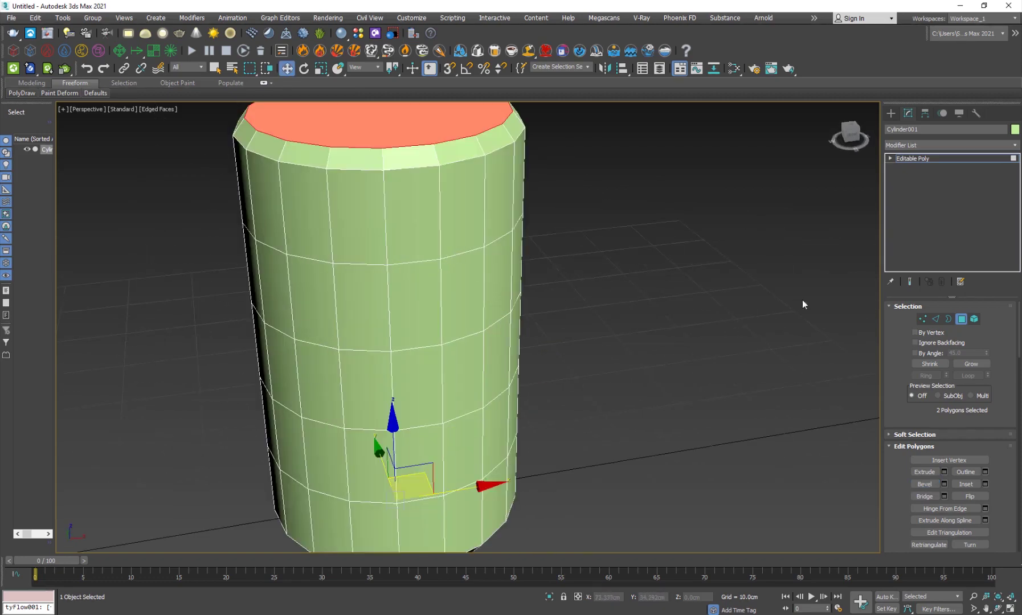
{"action": "key", "text": "2"}
{"action": "left_click", "coordinate": [440, 187]}
{"action": "key", "text": "alt+r"}
{"action": "middle_click_drag", "start_coordinate": [488, 363], "coordinate": [481, 327]}
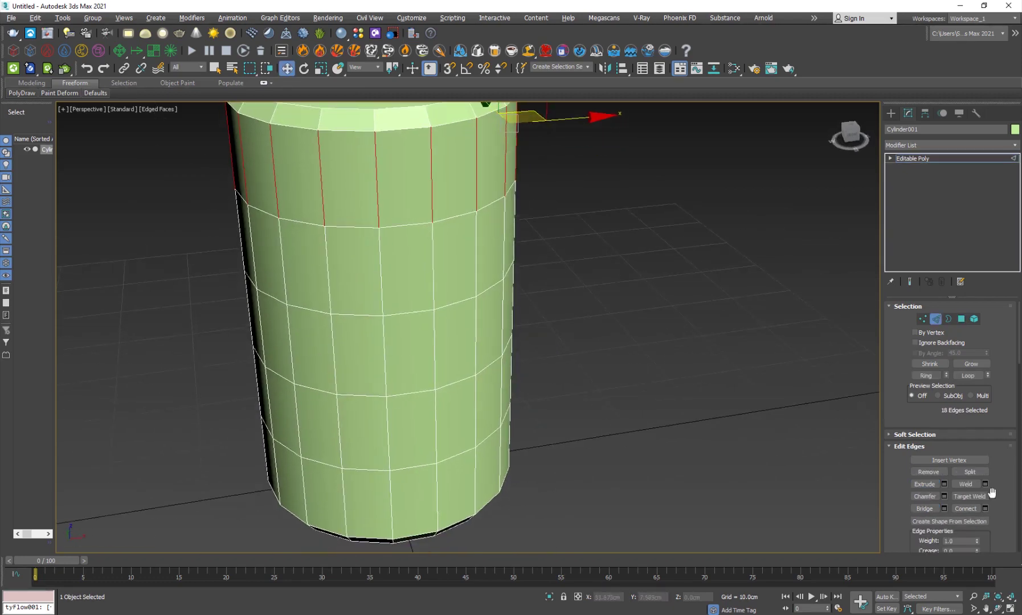
{"action": "left_click", "coordinate": [968, 509]}
{"action": "middle_click_drag", "start_coordinate": [460, 231], "coordinate": [399, 319]}
{"action": "scroll", "coordinate": [408, 372], "scroll_direction": "down", "scroll_amount": 5}
Connect the ring of vertical edges above the bottom bevel with a new edge loop and move it down close to the bevel
{"action": "left_click_drag", "start_coordinate": [426, 275], "coordinate": [414, 366]}
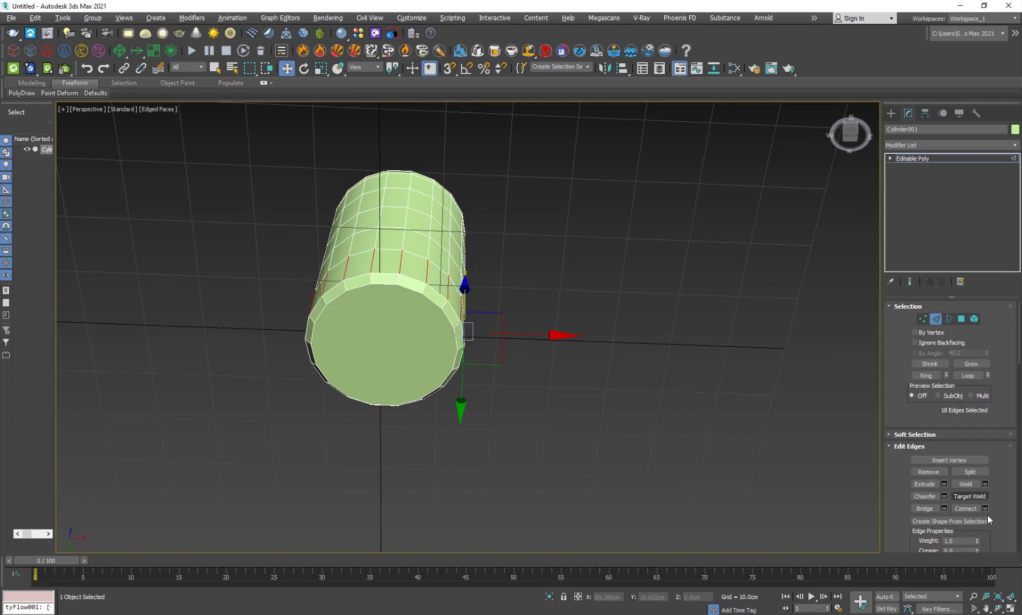
{"action": "middle_click_drag", "start_coordinate": [401, 374], "coordinate": [397, 319], "text": "alt"}
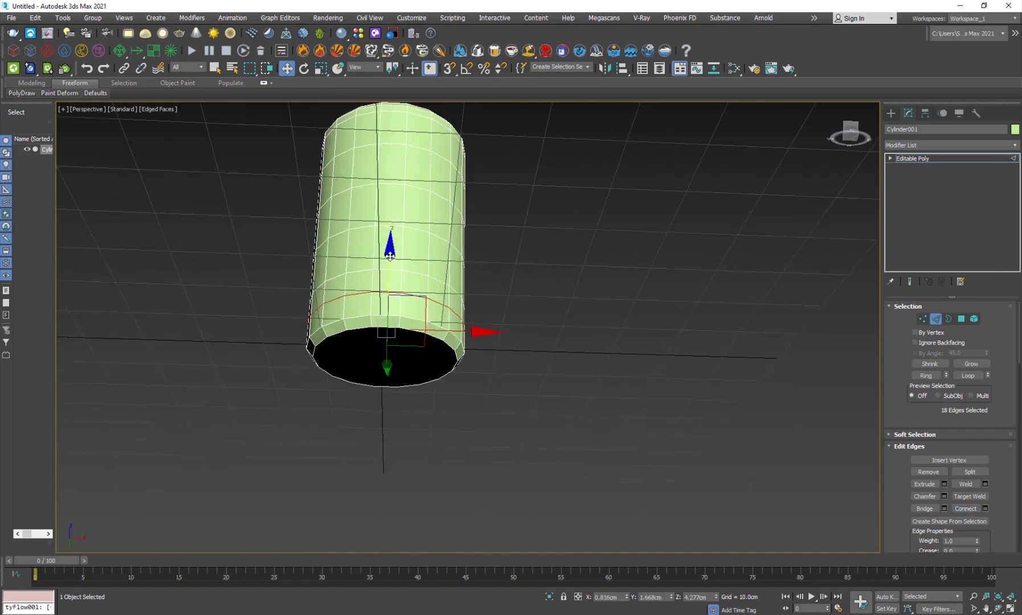
{"action": "left_click_drag", "start_coordinate": [389, 256], "coordinate": [390, 273]}
{"action": "mouse_move", "coordinate": [389, 274]}
{"action": "middle_mouse_down", "text": "alt"}
{"action": "mouse_move", "coordinate": [373, 425]}
{"action": "mouse_move", "coordinate": [405, 266]}
{"action": "middle_mouse_up", "text": "alt"}
Inset the top and bottom cap polygons to leave a smaller round face at each centre
{"action": "left_click", "coordinate": [962, 320]}
{"action": "left_click", "coordinate": [435, 183]}
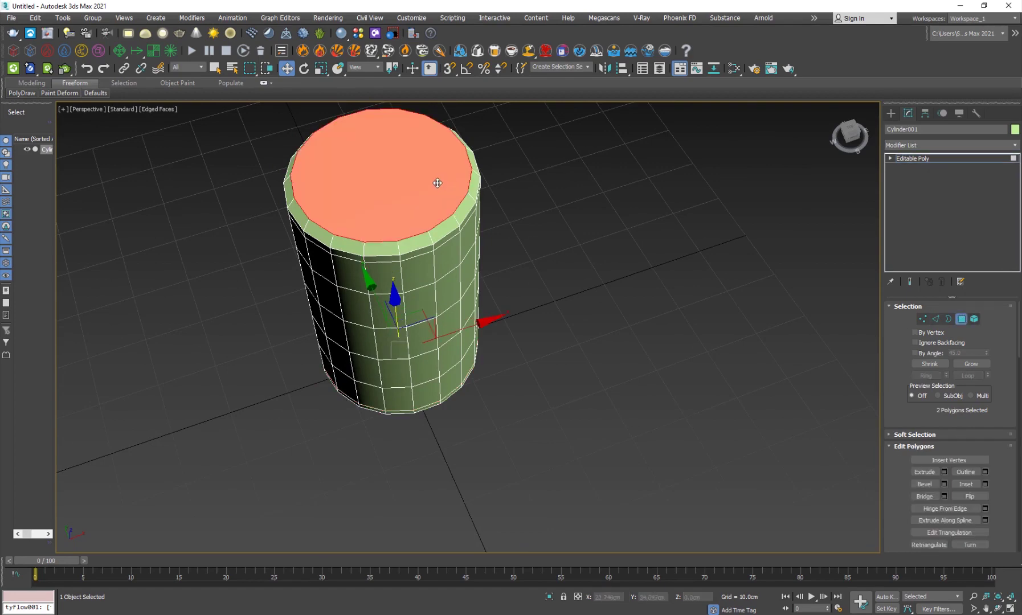
{"action": "middle_click_drag", "start_coordinate": [452, 413], "coordinate": [406, 370], "text": "alt"}
{"action": "left_click", "coordinate": [410, 371], "text": "ctrl"}
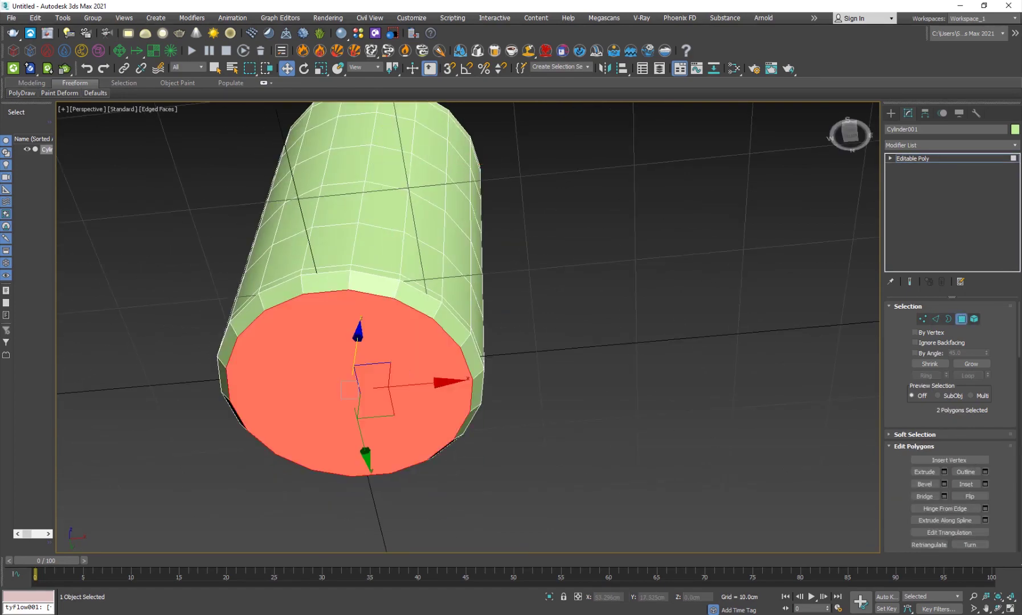
{"action": "left_click", "coordinate": [969, 484]}
{"action": "left_click_drag", "start_coordinate": [413, 386], "coordinate": [378, 390]}
{"action": "key", "text": "w"}
{"action": "middle_click_drag", "start_coordinate": [413, 273], "coordinate": [450, 338], "text": "alt"}
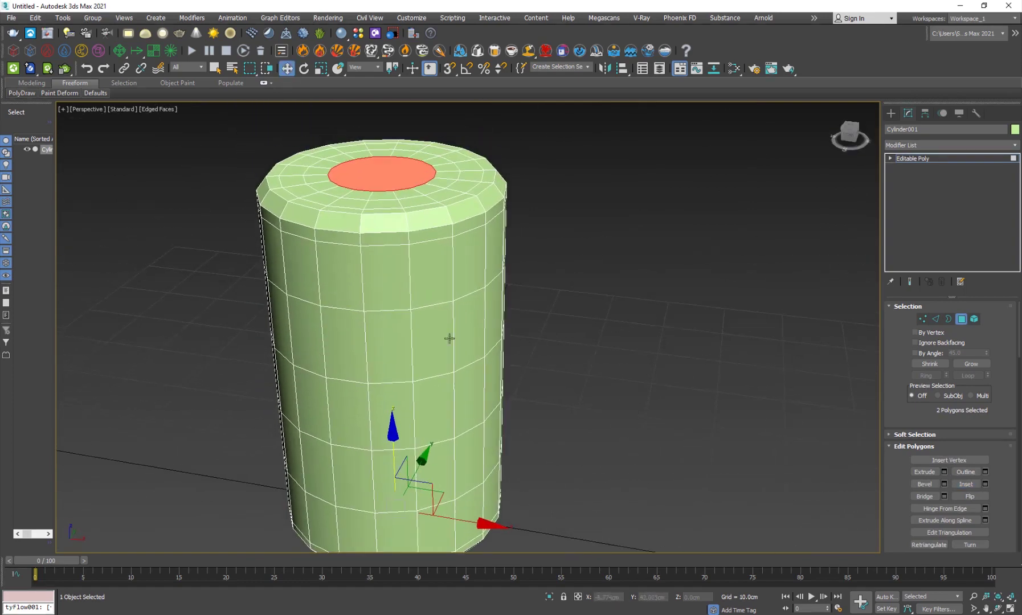
Add a TurboSmooth modifier with 2 iterations to the whole can
{"action": "left_click", "coordinate": [924, 158]}
{"action": "left_click", "coordinate": [946, 145]}
{"action": "key", "text": "t"}
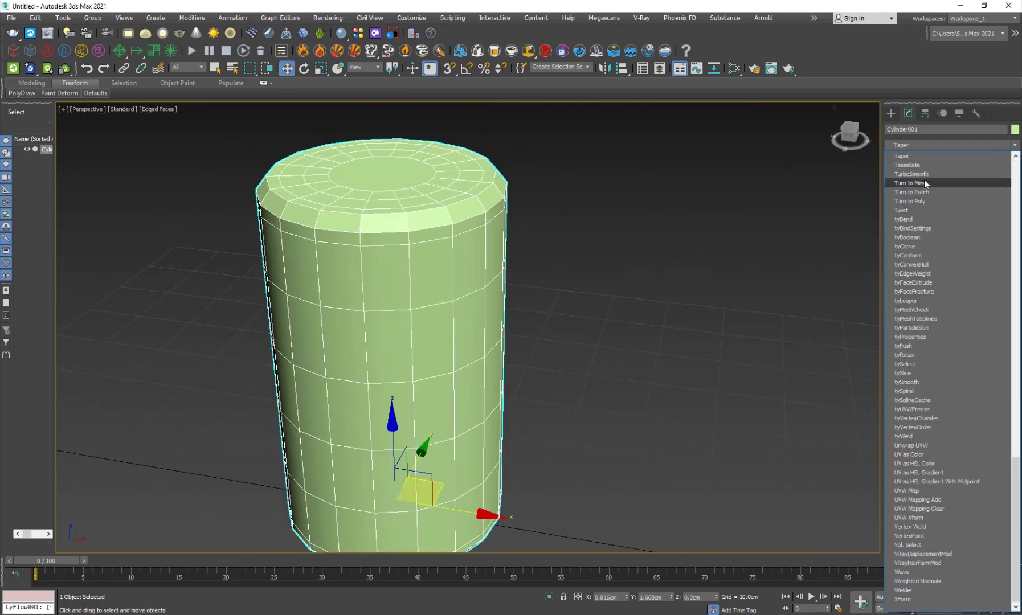
{"action": "left_click", "coordinate": [918, 174]}
{"action": "left_click", "coordinate": [985, 323]}
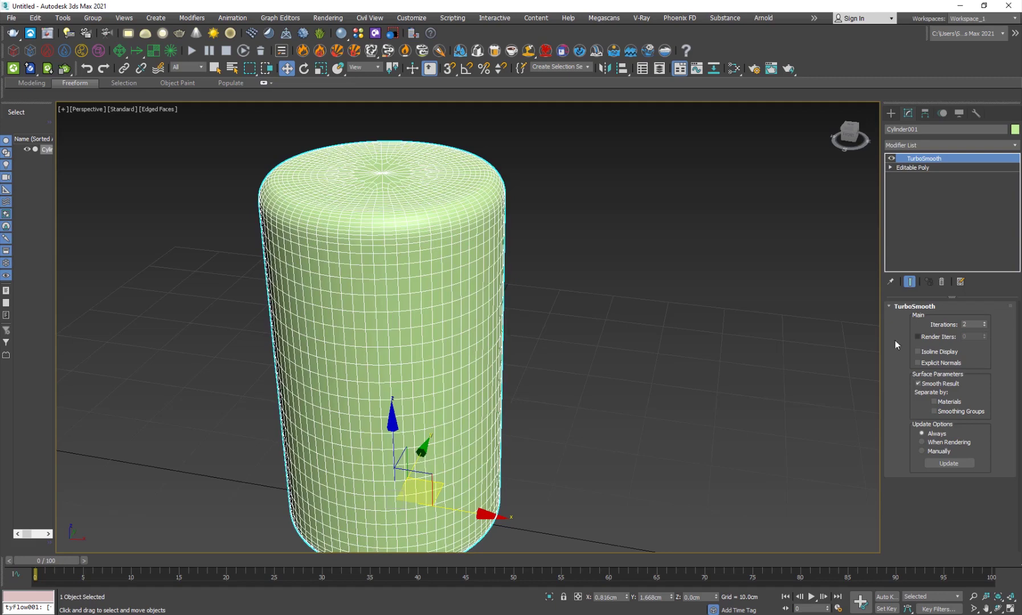
{"action": "left_click", "coordinate": [673, 366]}
{"action": "scroll", "coordinate": [466, 389], "scroll_direction": "down", "scroll_amount": 4}
{"action": "middle_click_drag", "start_coordinate": [466, 388], "coordinate": [276, 325], "text": "alt"}
{"action": "left_click", "coordinate": [275, 325]}
{"action": "left_click", "coordinate": [276, 326]}
{"action": "key", "text": "z"}
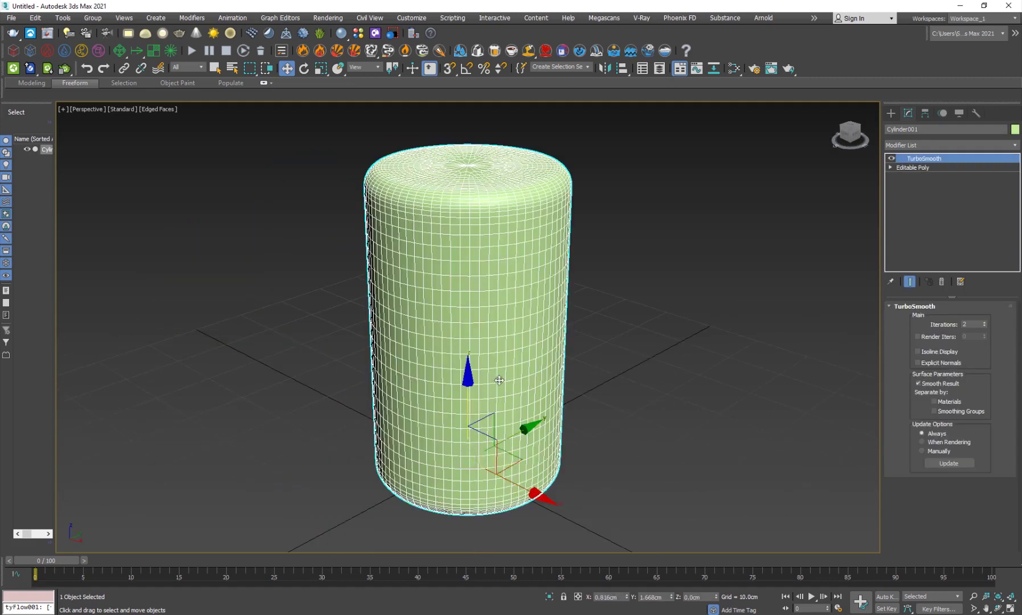
Lay the can on its side by rotating it -90 degrees about X with angle snap on
{"action": "scroll", "coordinate": [454, 365], "scroll_direction": "down", "scroll_amount": 2}
{"action": "key", "text": "e"}
{"action": "key", "text": "a"}
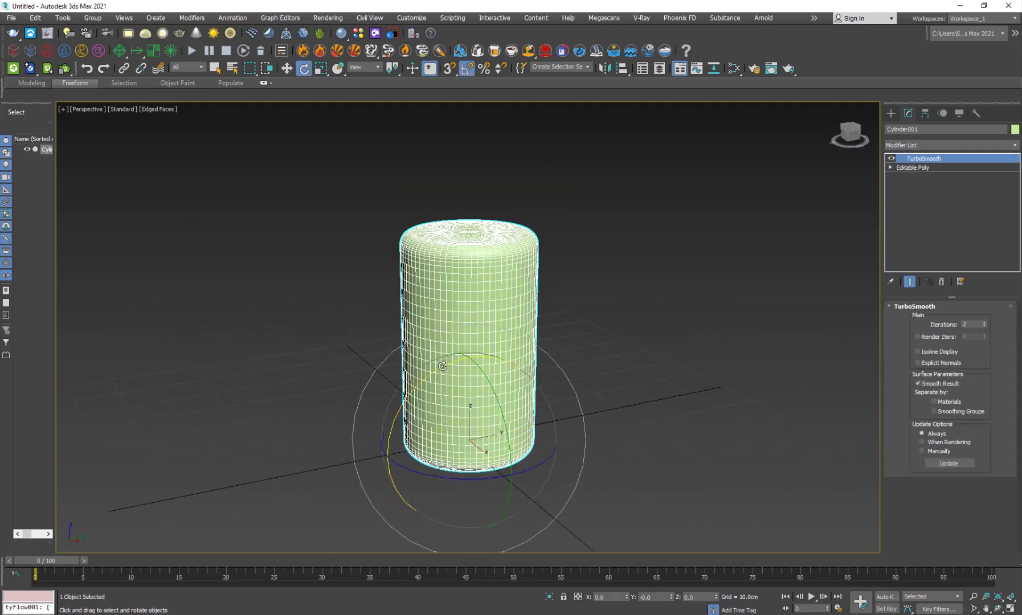
{"action": "left_click_drag", "start_coordinate": [443, 366], "coordinate": [501, 371]}
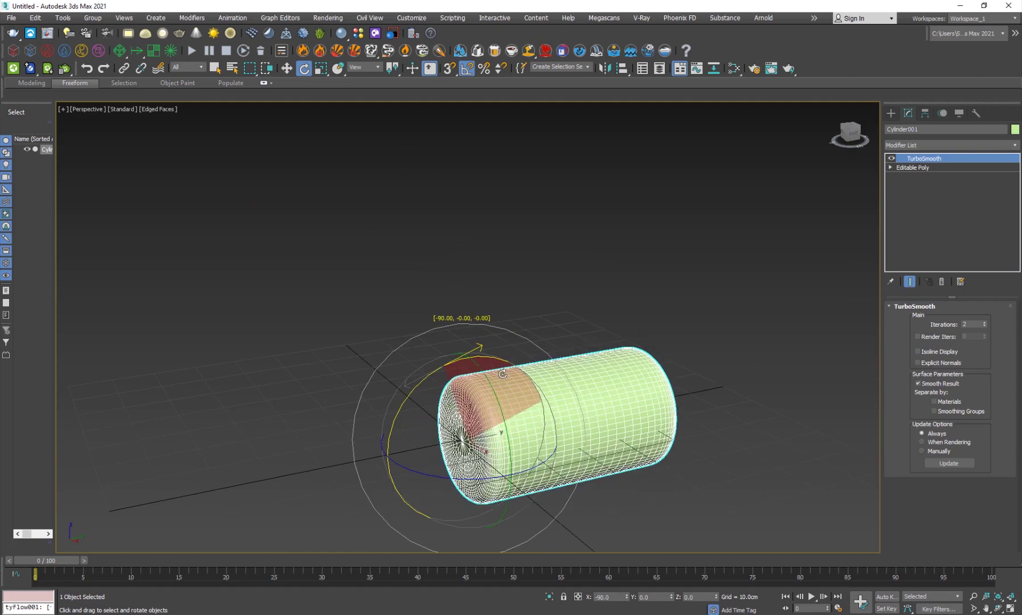
{"action": "key", "text": "w"}
{"action": "middle_click_drag", "start_coordinate": [448, 428], "coordinate": [501, 467], "text": "alt"}
{"action": "left_click", "coordinate": [727, 472]}
Scale the can up uniformly and move it along Y to about -31.5 cm so it lies centred on the origin
{"action": "scroll", "coordinate": [507, 369], "scroll_direction": "down", "scroll_amount": 3}
{"action": "middle_click_drag", "start_coordinate": [485, 389], "coordinate": [495, 401], "text": "alt"}
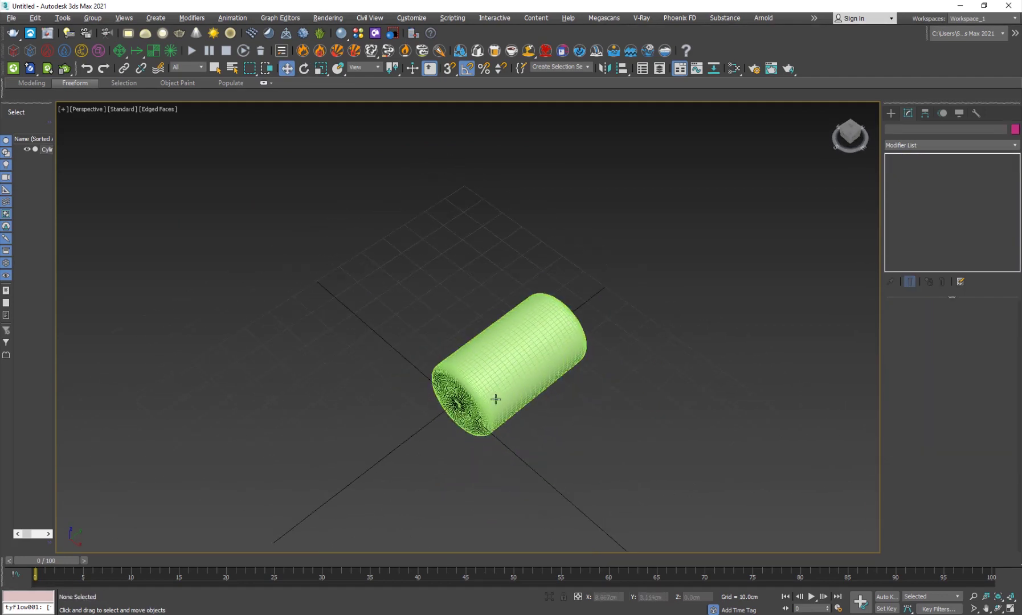
{"action": "left_click", "coordinate": [496, 399]}
{"action": "key", "text": "r"}
{"action": "key", "text": "ctrl+z"}
{"action": "key", "text": "w"}
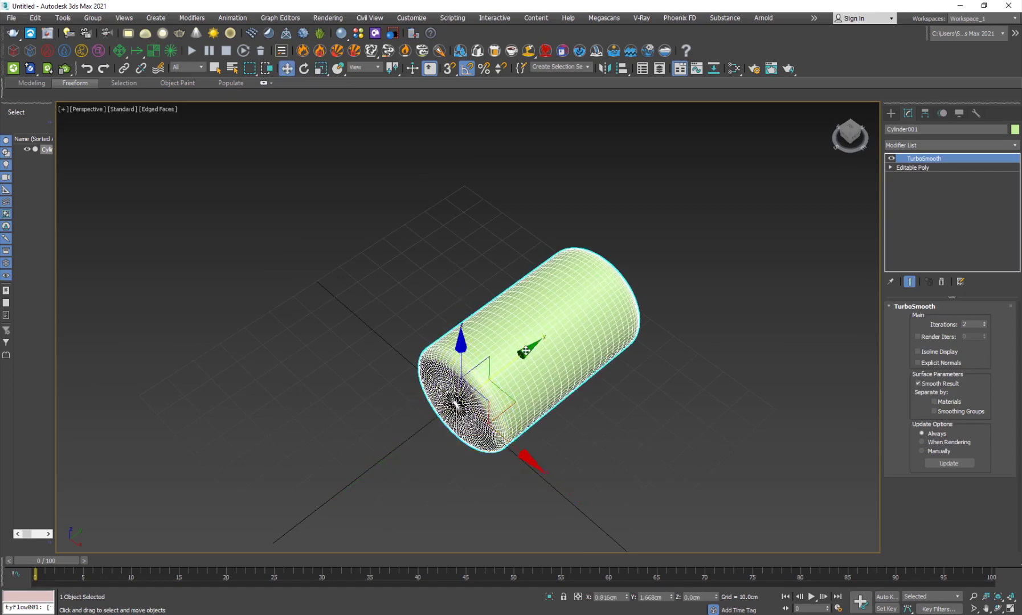
{"action": "left_click_drag", "start_coordinate": [523, 356], "coordinate": [428, 406]}
{"action": "middle_click_drag", "start_coordinate": [491, 387], "coordinate": [495, 360]}
{"action": "left_click", "coordinate": [637, 342]}
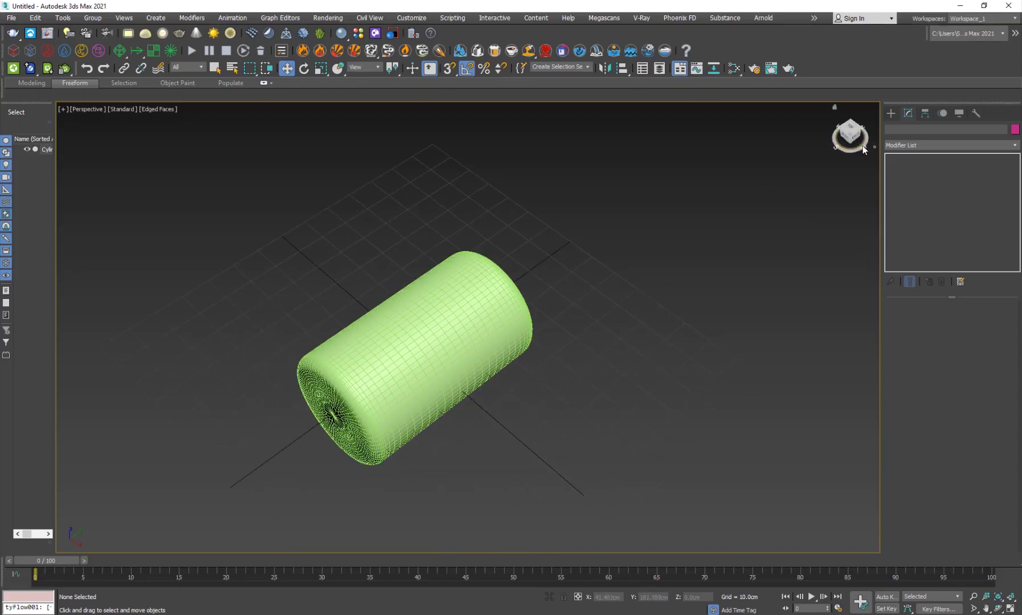
Create a large, nearly square box around the can, much wider than the can and tall enough to contain it
{"action": "left_click", "coordinate": [888, 115]}
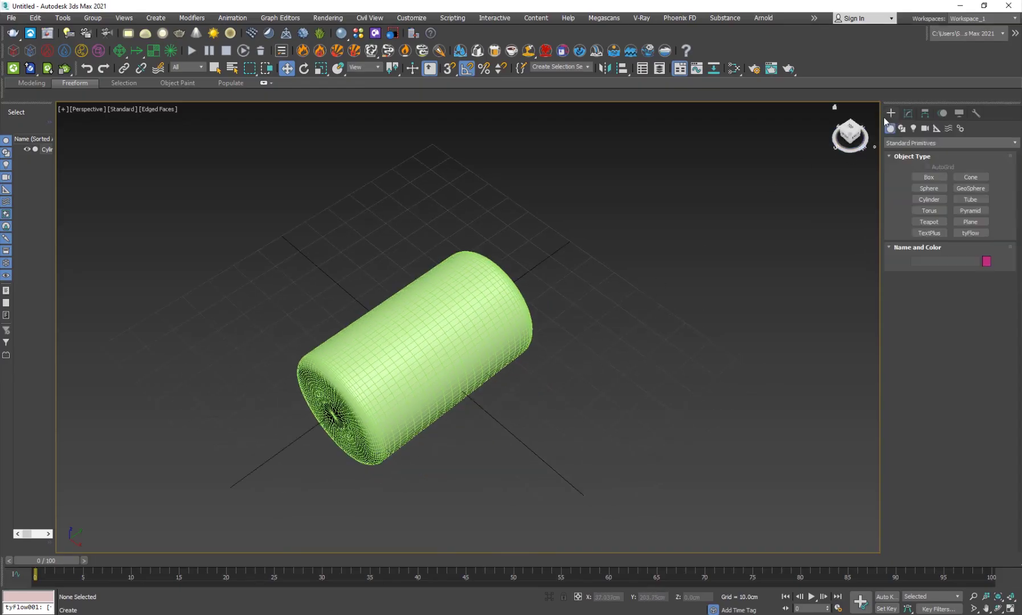
{"action": "left_click", "coordinate": [919, 181]}
{"action": "scroll", "coordinate": [502, 373], "scroll_direction": "down", "scroll_amount": 4}
{"action": "left_click_drag", "start_coordinate": [332, 346], "coordinate": [622, 354]}
{"action": "left_click", "coordinate": [574, 268]}
{"action": "key", "text": "w"}
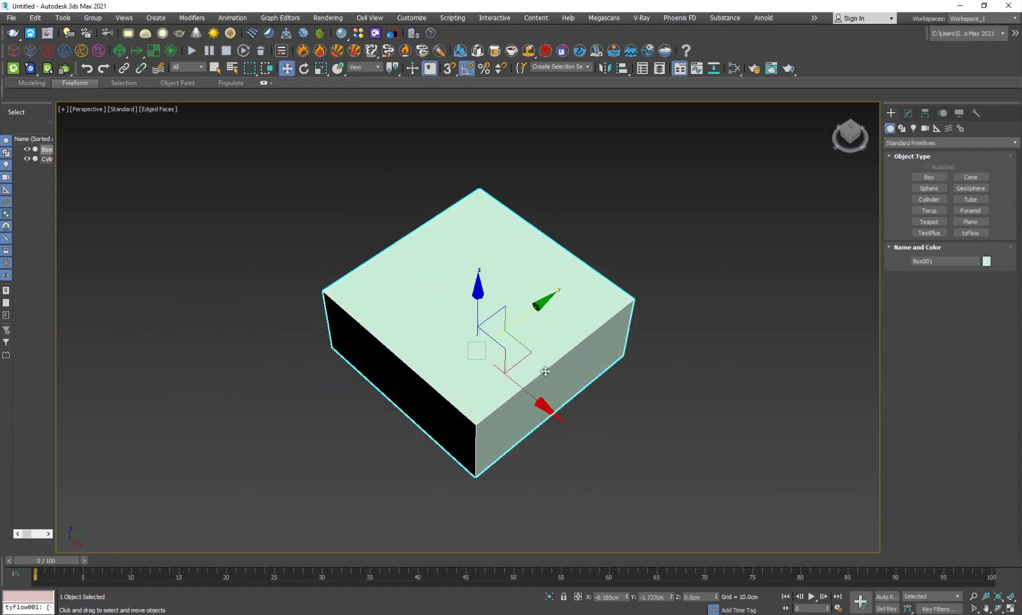
Convert the box to an Editable Poly and delete its top polygon to make an open container
{"action": "middle_click_drag", "start_coordinate": [546, 371], "coordinate": [469, 337], "text": "alt"}
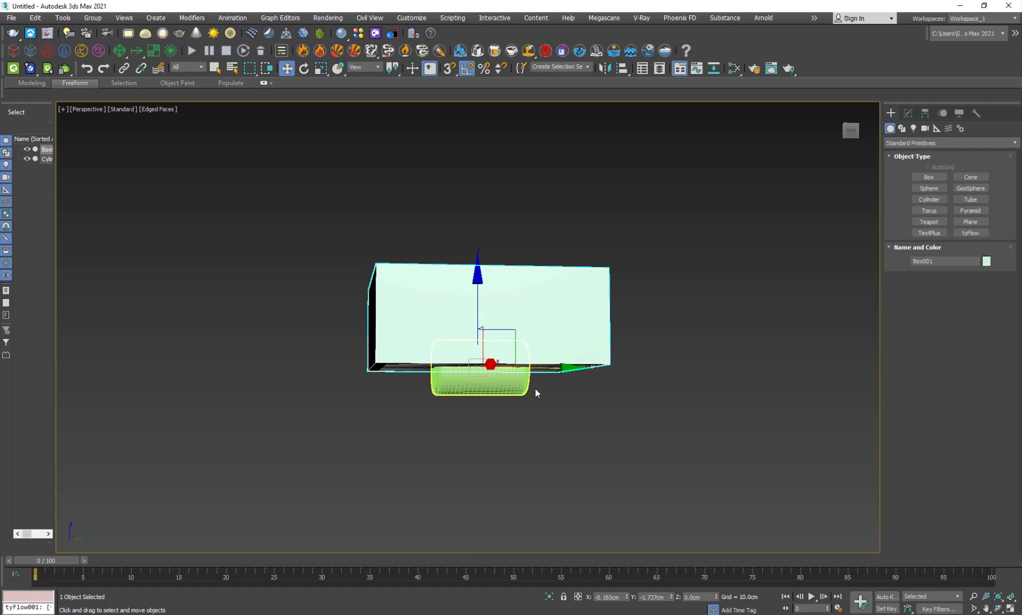
{"action": "left_click", "coordinate": [479, 391]}
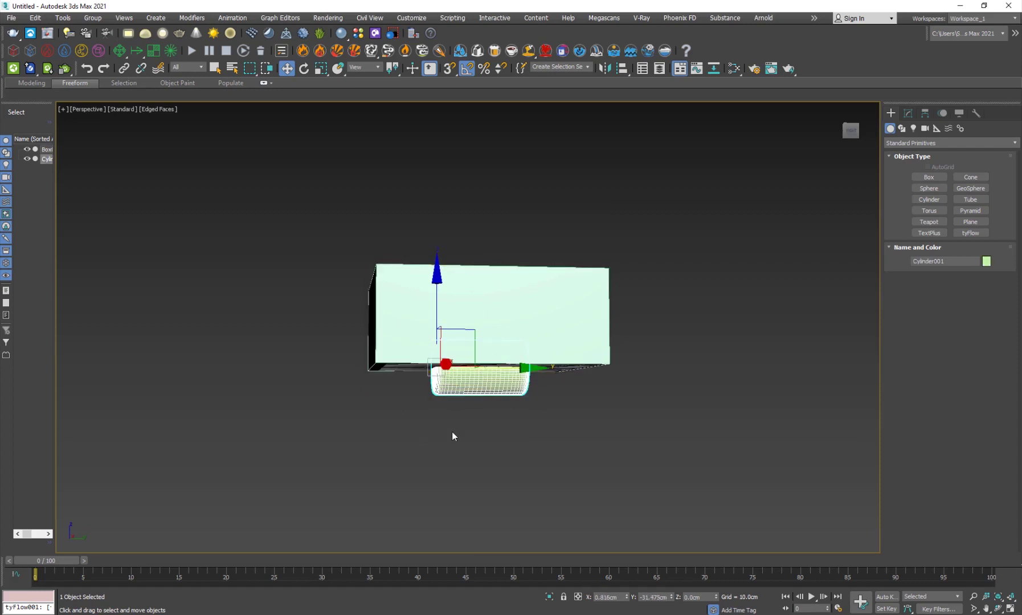
{"action": "scroll", "coordinate": [468, 360], "scroll_direction": "up", "scroll_amount": 2}
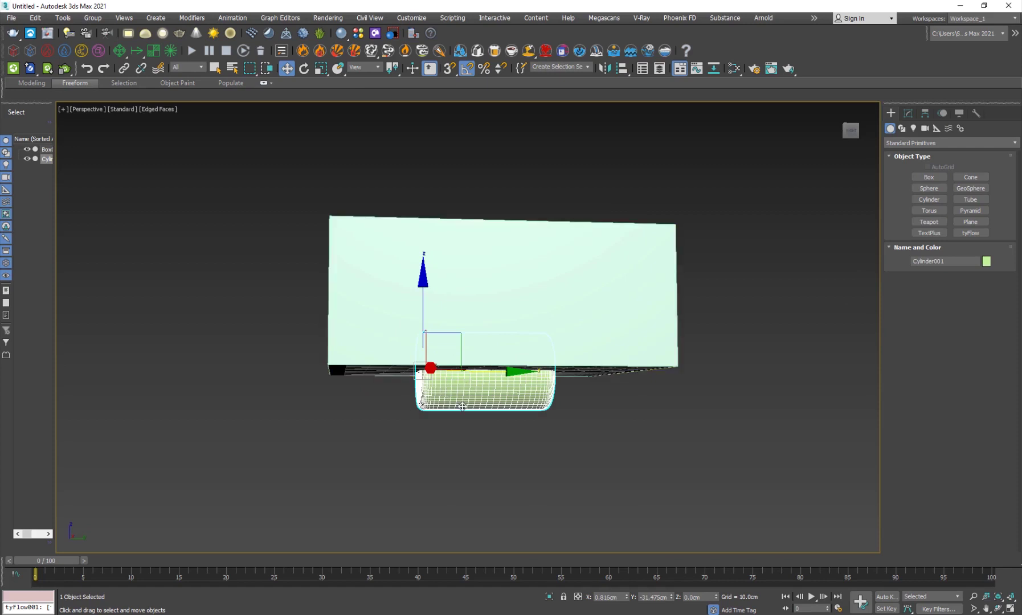
{"action": "middle_click_drag", "start_coordinate": [451, 384], "coordinate": [500, 428], "text": "alt"}
{"action": "left_click", "coordinate": [621, 311]}
{"action": "right_click", "coordinate": [622, 312]}
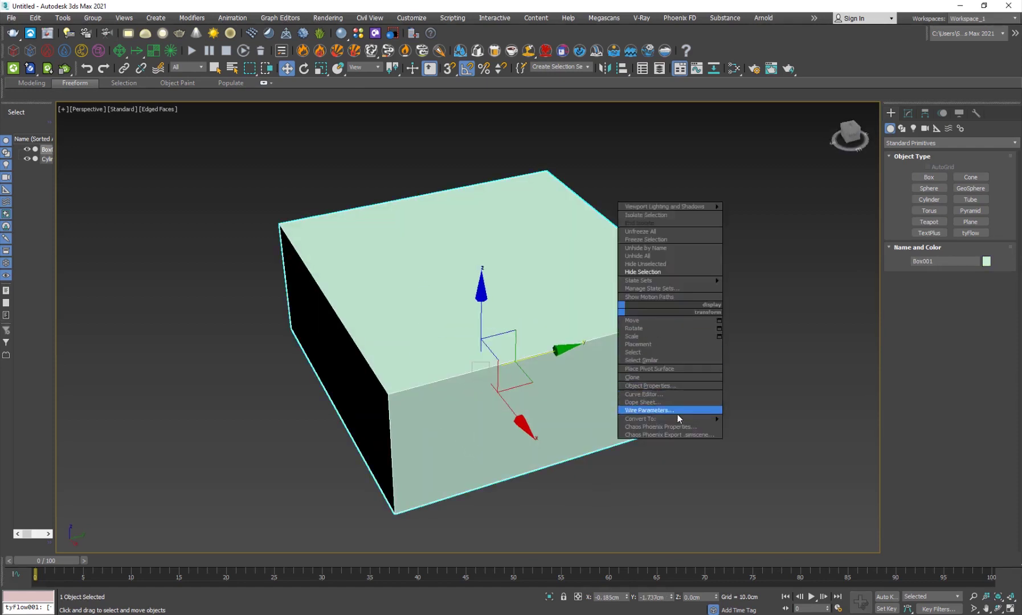
{"action": "mouse_move", "coordinate": [677, 419]}
{"action": "left_click", "coordinate": [757, 429]}
{"action": "key", "text": "4"}
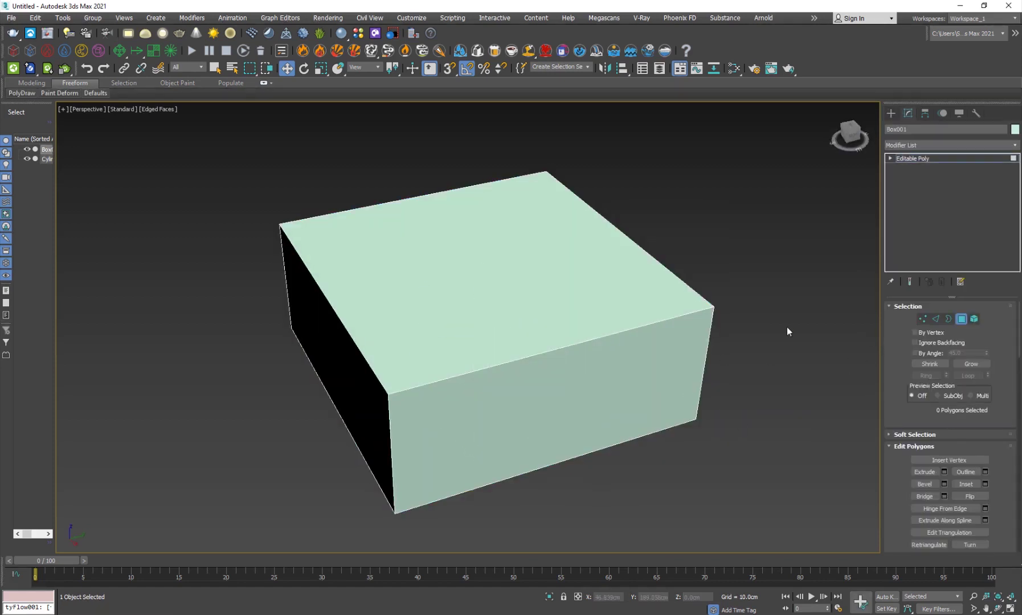
{"action": "left_click", "coordinate": [629, 285]}
{"action": "key", "text": "Delete"}
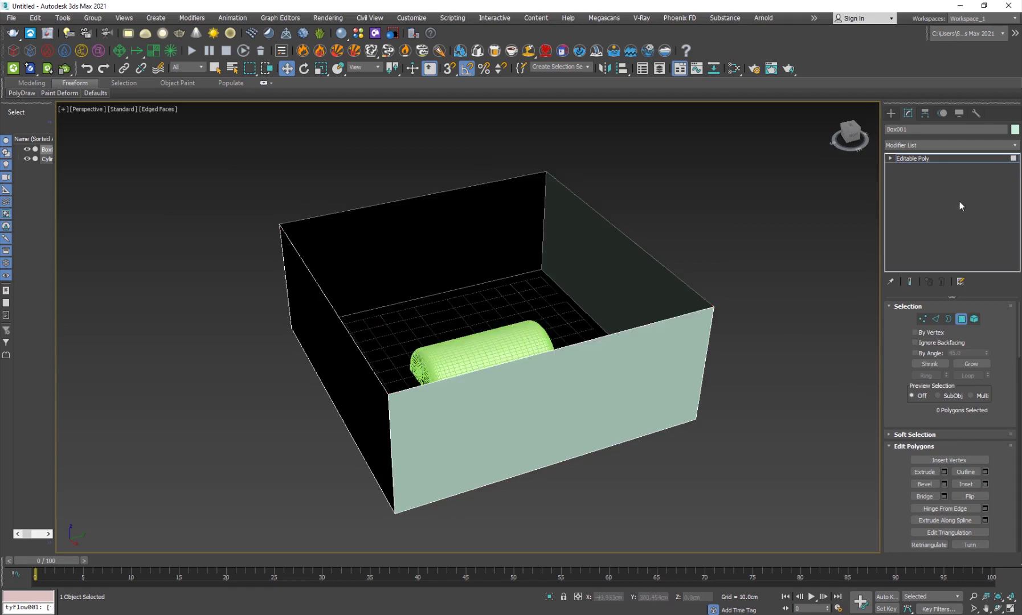
Add a Shell modifier to the open box with an outer amount of about 4.27 cm
{"action": "left_click", "coordinate": [921, 158]}
{"action": "left_click", "coordinate": [907, 145]}
{"action": "type", "text": "sh"}
{"action": "left_click", "coordinate": [910, 159]}
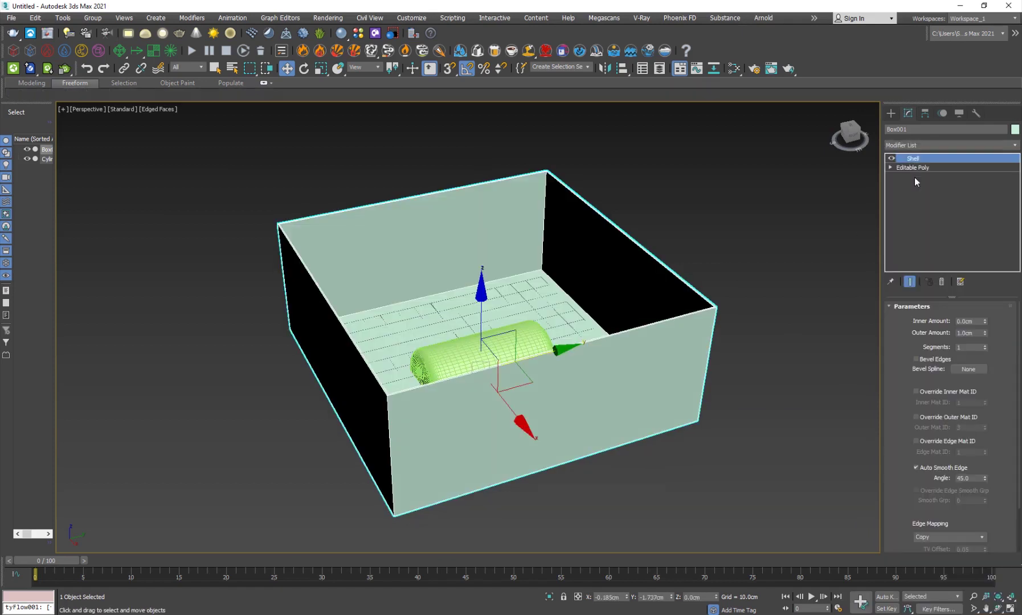
{"action": "left_click_drag", "start_coordinate": [988, 333], "coordinate": [968, 145]}
Move the open box along X to about 4.13 cm
{"action": "middle_click_drag", "start_coordinate": [490, 371], "coordinate": [408, 378], "text": "alt"}
{"action": "scroll", "coordinate": [409, 378], "scroll_direction": "up", "scroll_amount": 3}
{"action": "middle_click_drag", "start_coordinate": [509, 297], "coordinate": [505, 342]}
{"action": "left_click_drag", "start_coordinate": [454, 399], "coordinate": [462, 413]}
In the box's object properties, enable Display as Box and turn off Renderable
{"action": "right_click", "coordinate": [559, 305]}
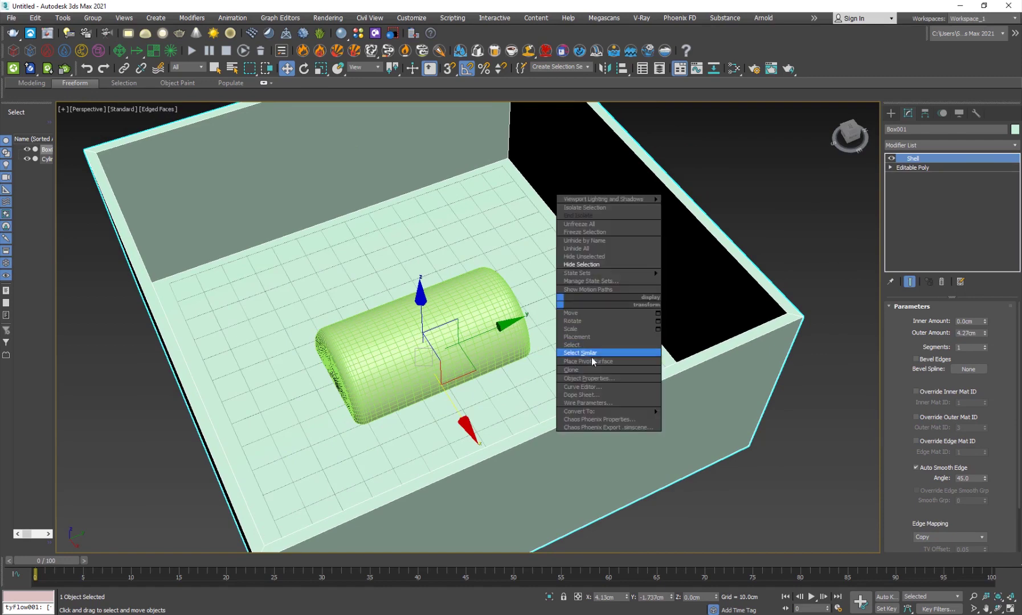
{"action": "left_click", "coordinate": [568, 376]}
{"action": "left_click", "coordinate": [450, 335]}
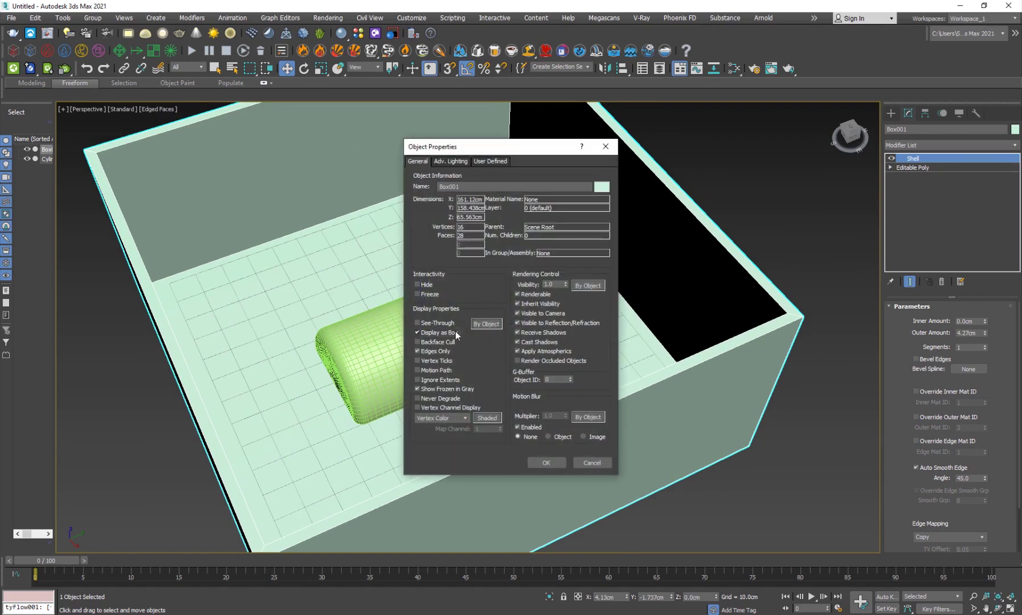
{"action": "left_click", "coordinate": [535, 295]}
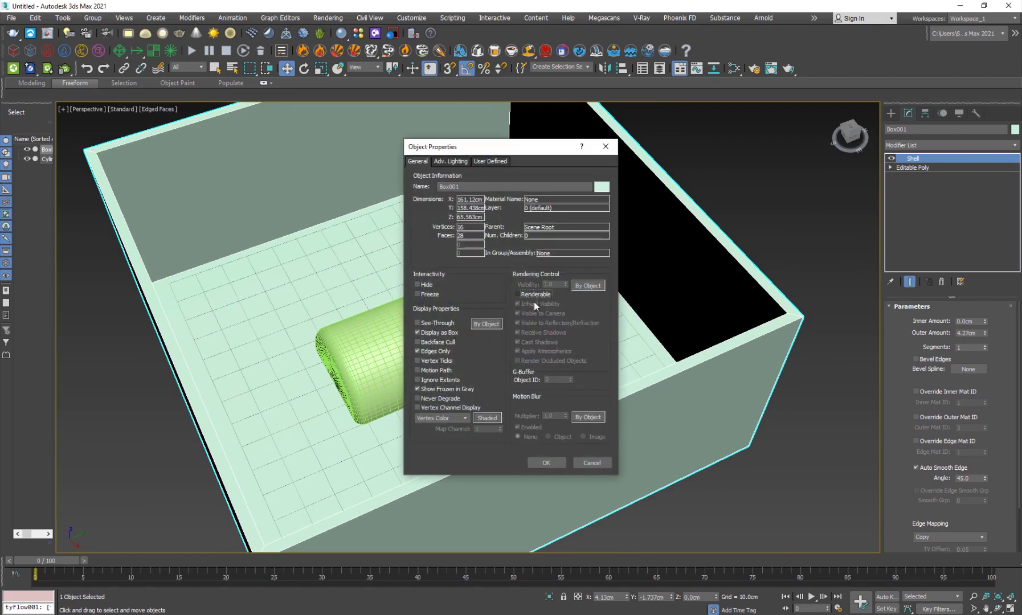
{"action": "left_click", "coordinate": [552, 462]}
{"action": "left_click", "coordinate": [697, 501]}
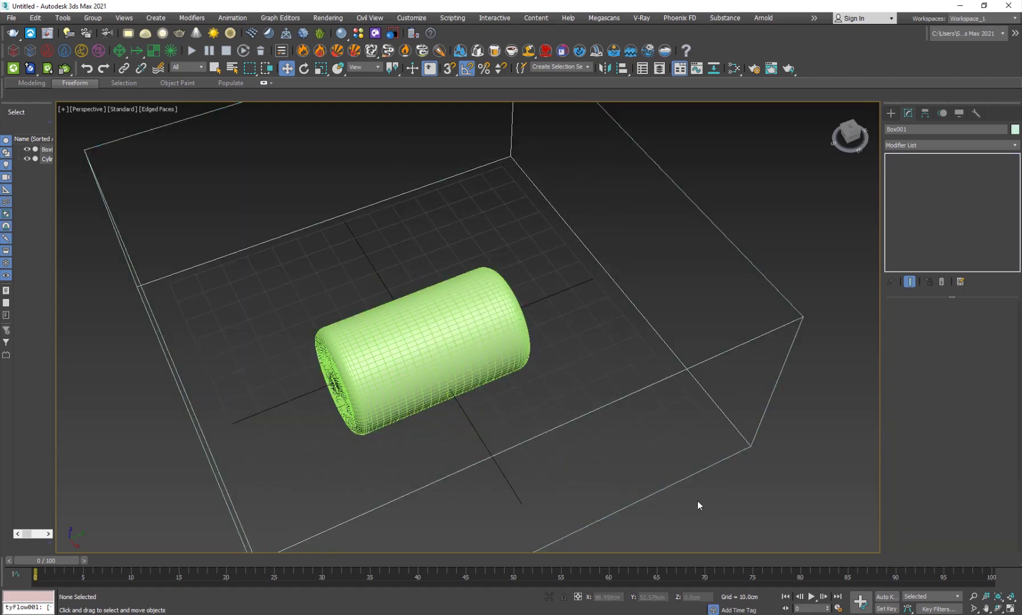
Scale the container box up slightly and uniformly around the can
{"action": "middle_click_drag", "start_coordinate": [303, 436], "coordinate": [358, 384], "text": "alt"}
{"action": "left_click", "coordinate": [617, 292]}
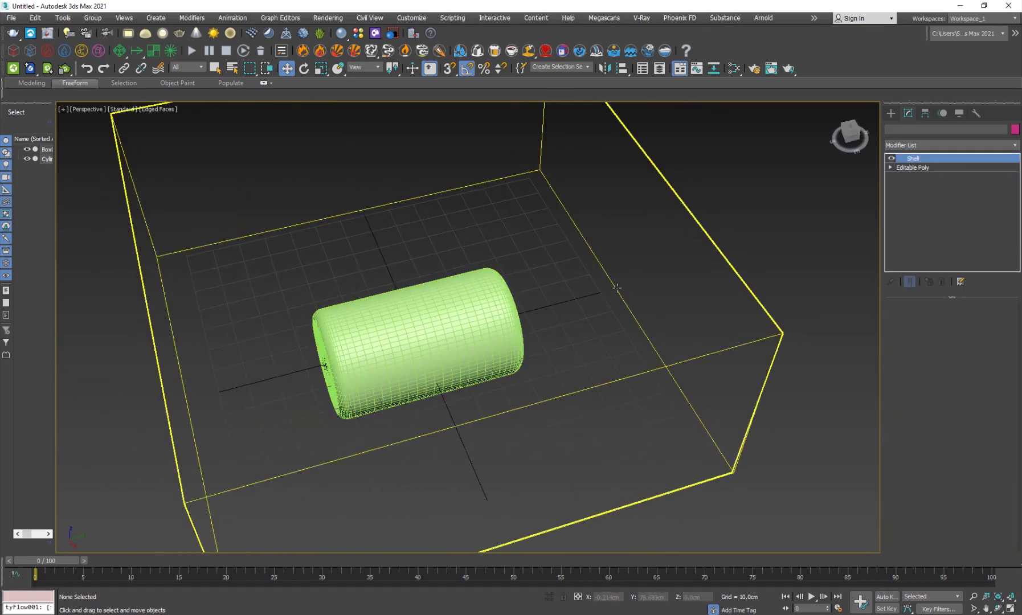
{"action": "key", "text": "r"}
{"action": "left_click_drag", "start_coordinate": [403, 351], "coordinate": [411, 342]}
{"action": "key", "text": "w"}
{"action": "middle_click_drag", "start_coordinate": [435, 363], "coordinate": [420, 359]}
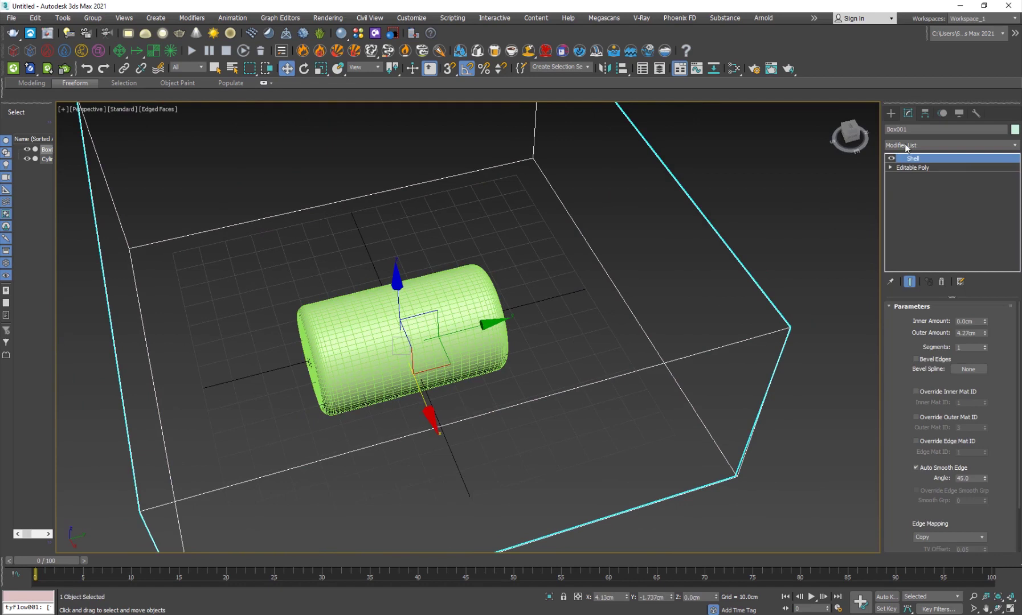
{"action": "left_click", "coordinate": [892, 114]}
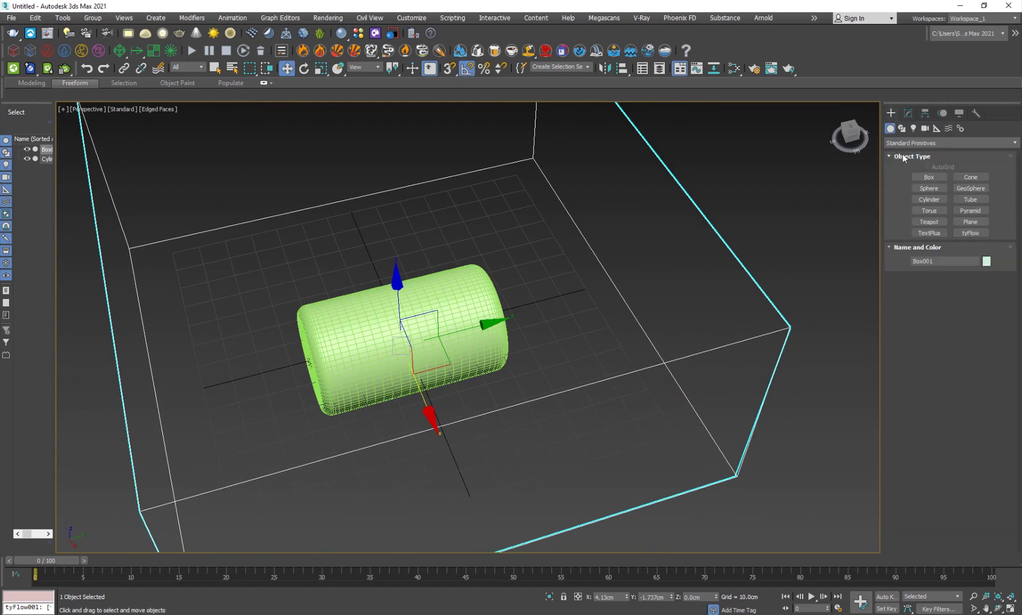
Create a tyFlow object beside the can near the container's edge and open its editor, clear of the can
{"action": "left_click", "coordinate": [972, 234]}
{"action": "left_click_drag", "start_coordinate": [724, 303], "coordinate": [753, 307]}
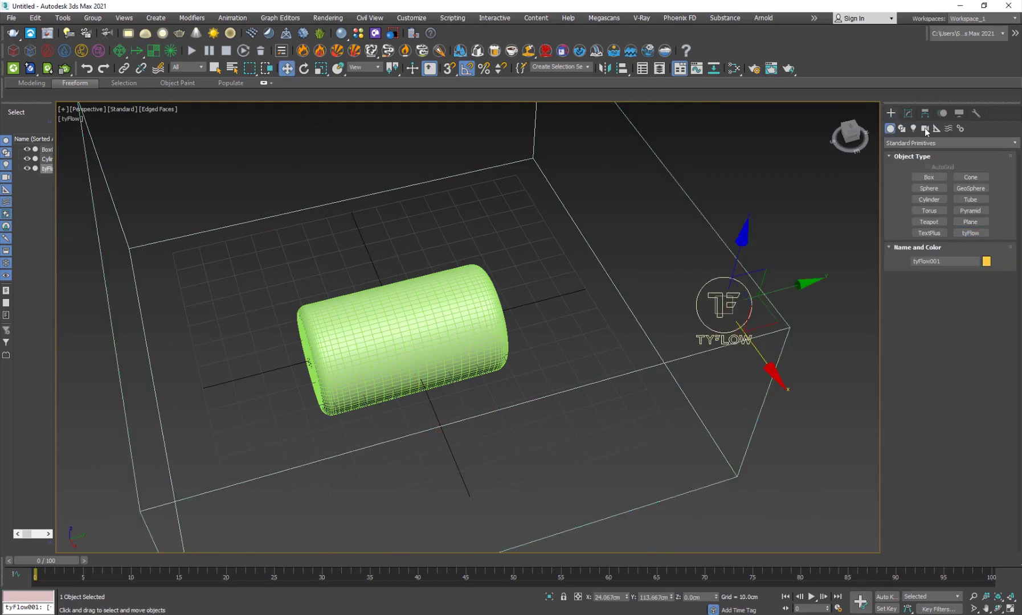
{"action": "left_click", "coordinate": [909, 115]}
{"action": "left_click_drag", "start_coordinate": [898, 344], "coordinate": [925, 399]}
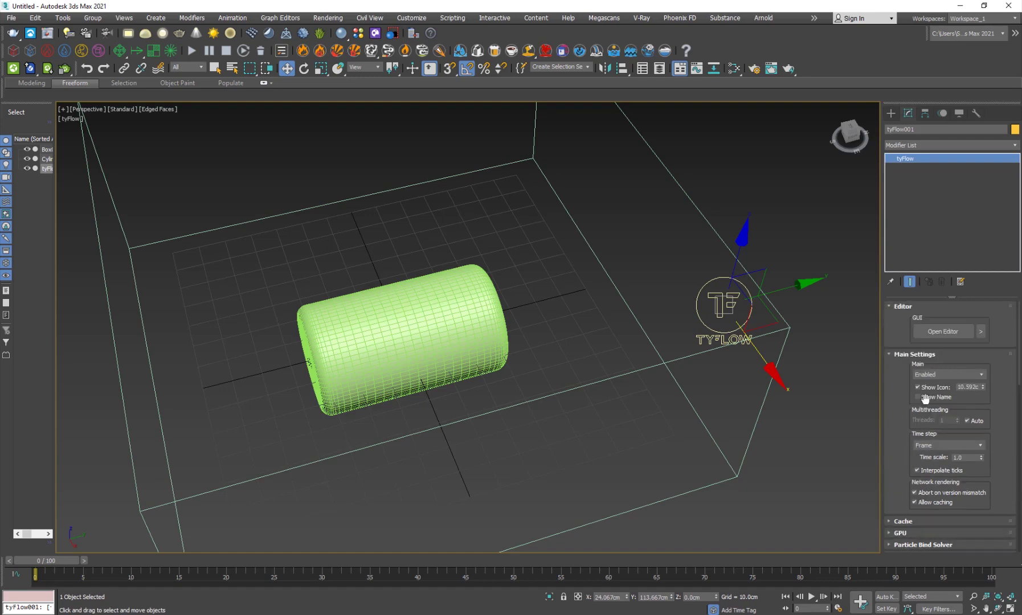
{"action": "left_click", "coordinate": [943, 332]}
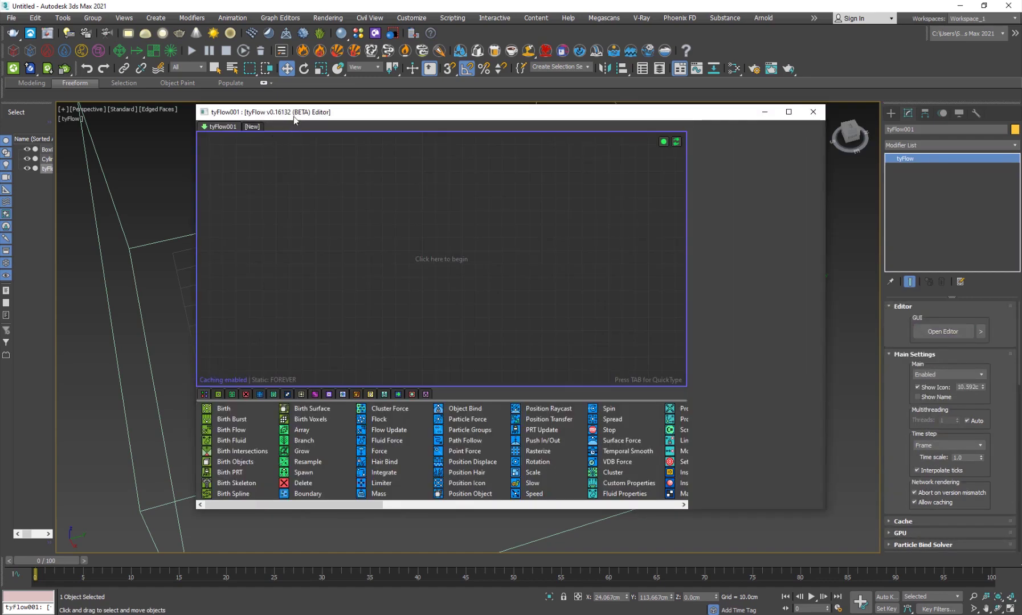
{"action": "left_click_drag", "start_coordinate": [293, 118], "coordinate": [497, 95]}
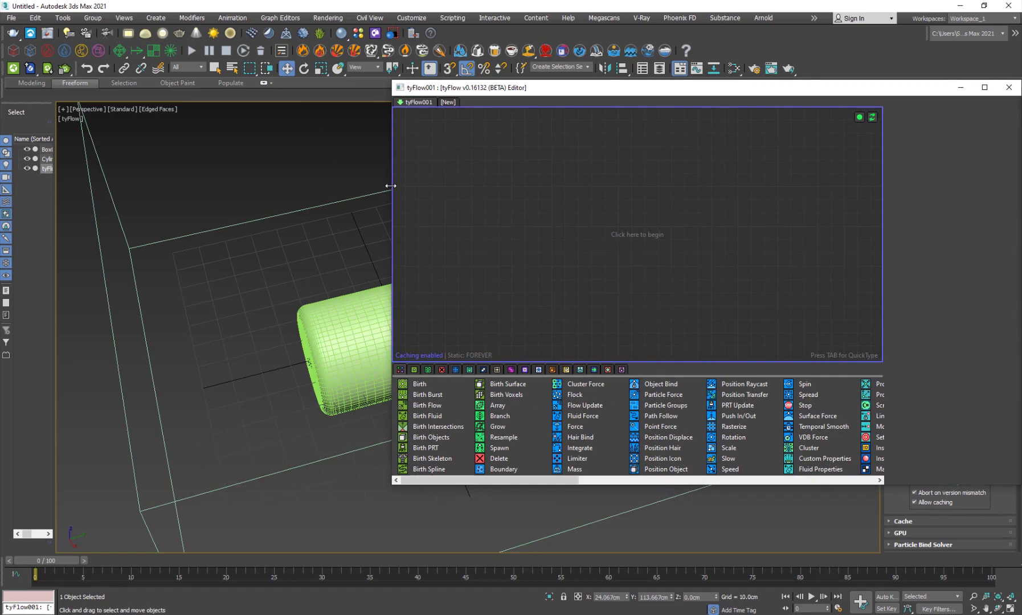
{"action": "left_click_drag", "start_coordinate": [391, 186], "coordinate": [516, 192]}
{"action": "left_click_drag", "start_coordinate": [588, 88], "coordinate": [508, 85]}
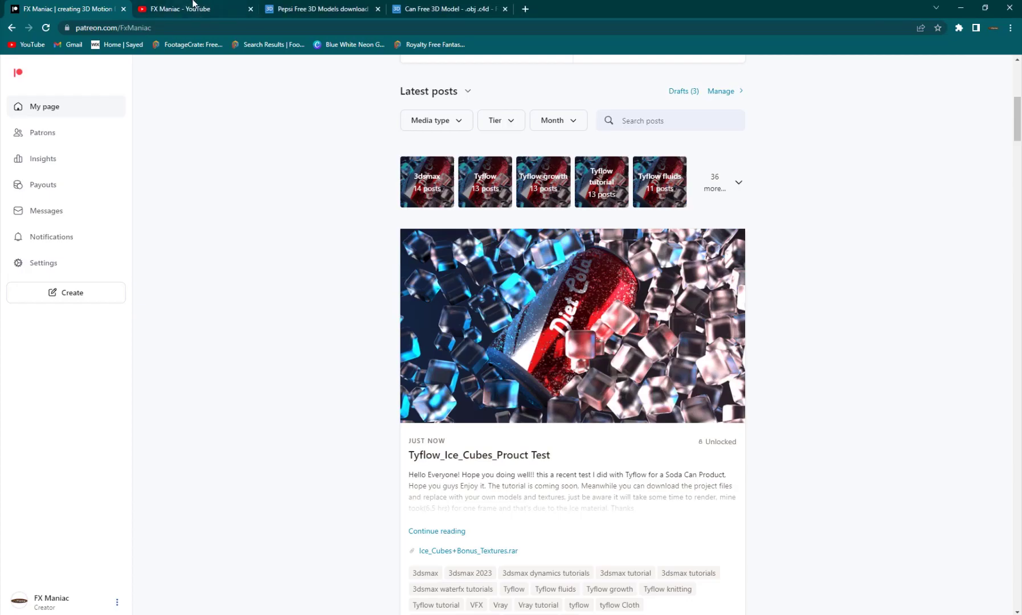
Switch to the browser and look through the FX Maniac YouTube channel's uploaded videos for earlier tyFlow tutorials
{"action": "left_click", "coordinate": [193, 6]}
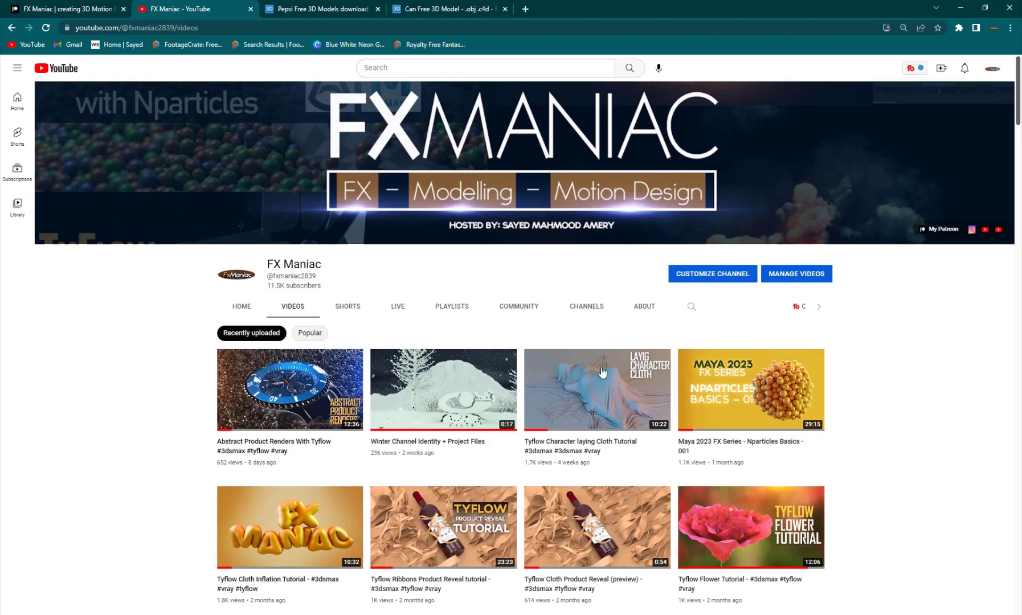
{"action": "scroll", "coordinate": [602, 371], "scroll_direction": "down", "scroll_amount": 20}
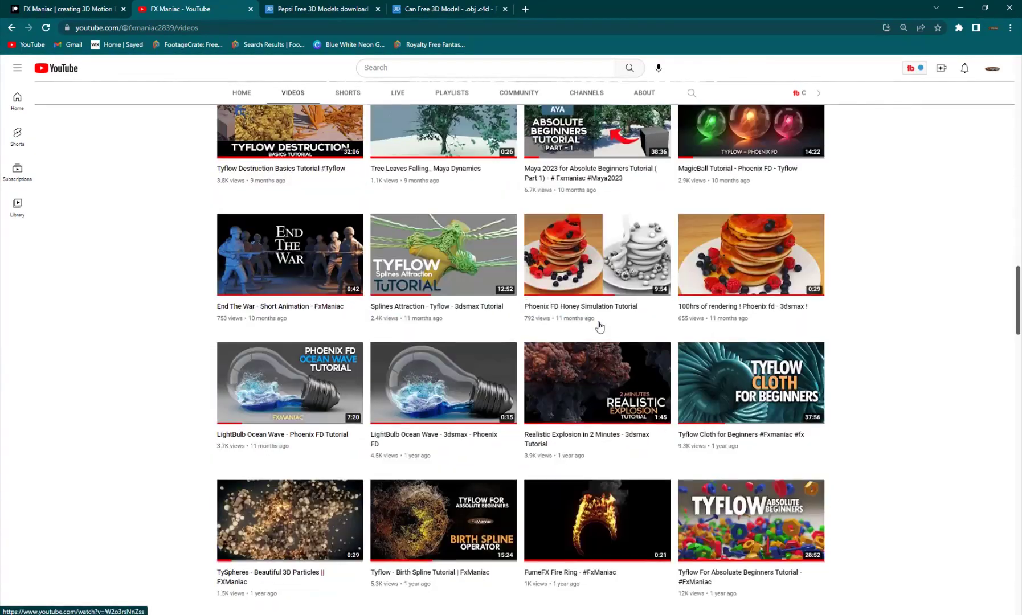
{"action": "scroll", "coordinate": [585, 374], "scroll_direction": "down", "scroll_amount": 3}
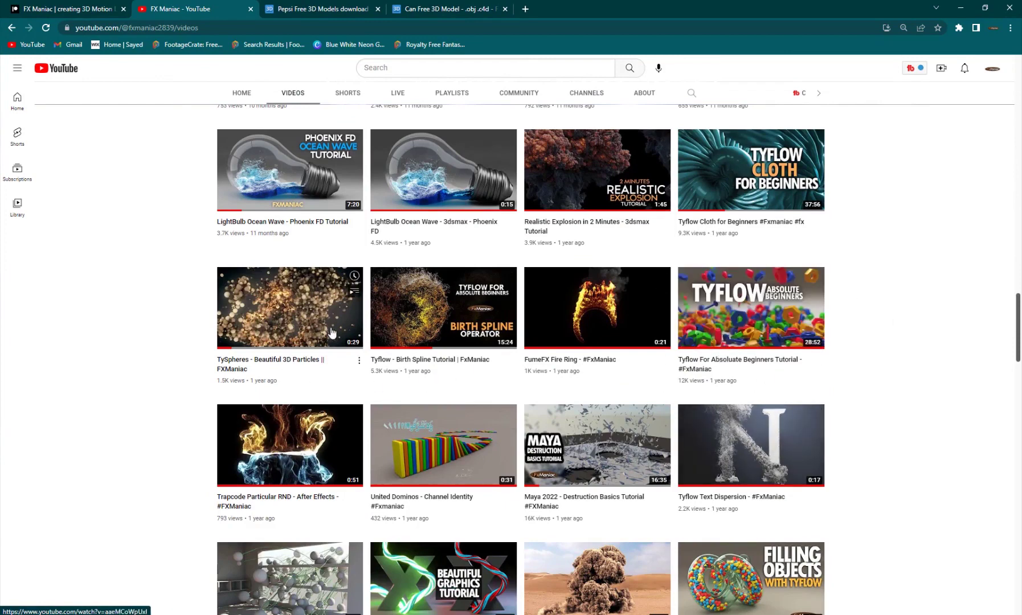
{"action": "scroll", "coordinate": [155, 347], "scroll_direction": "down", "scroll_amount": 2}
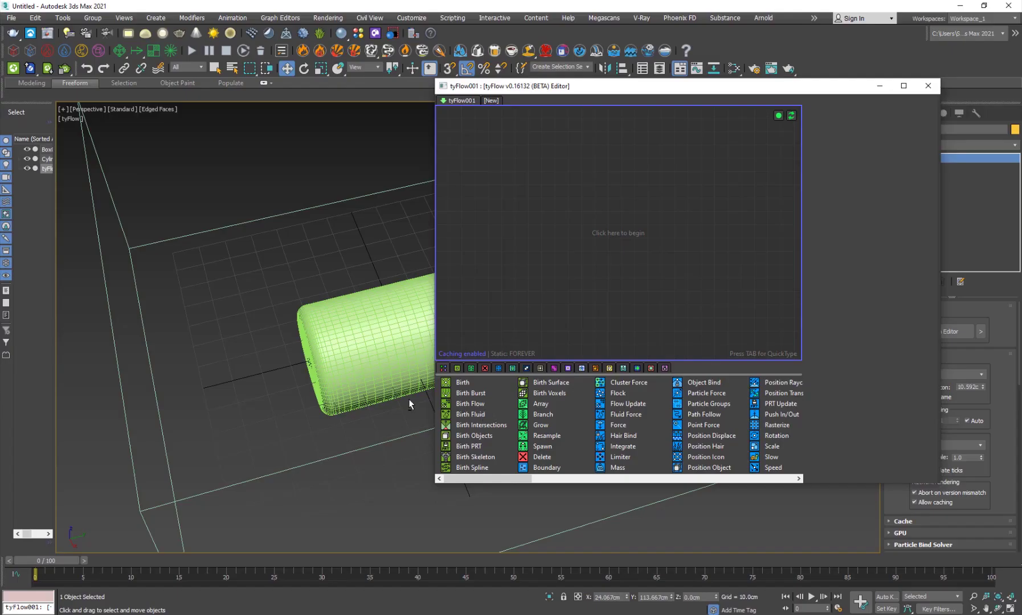
Add the Simple PhysX Flow preset to the empty tyFlow graph
{"action": "middle_click_drag", "start_coordinate": [409, 400], "coordinate": [366, 361], "text": "alt"}
{"action": "left_click_drag", "start_coordinate": [515, 83], "coordinate": [547, 49]}
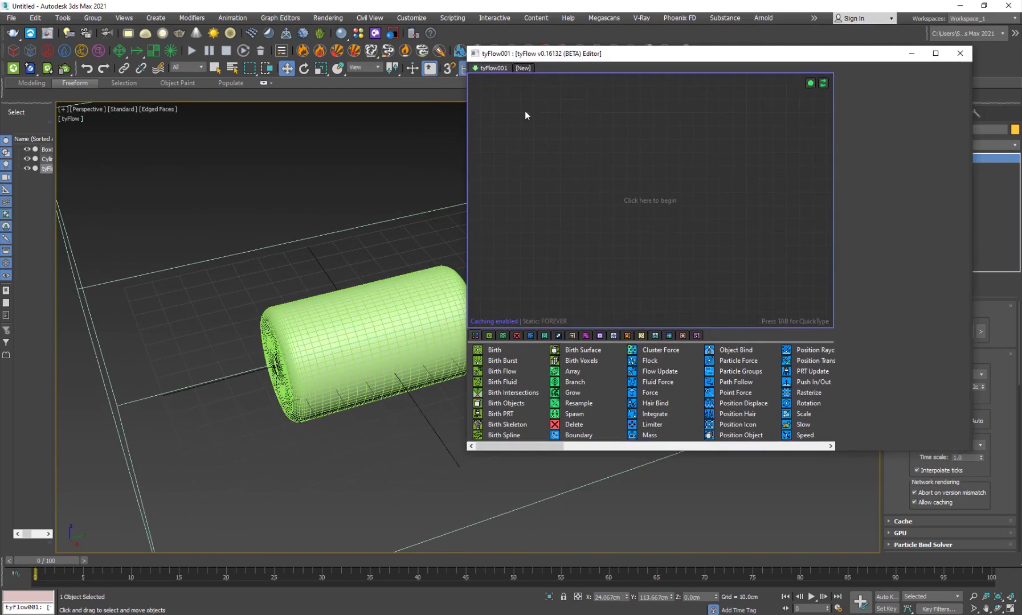
{"action": "right_click", "coordinate": [525, 112]}
{"action": "mouse_move", "coordinate": [563, 147]}
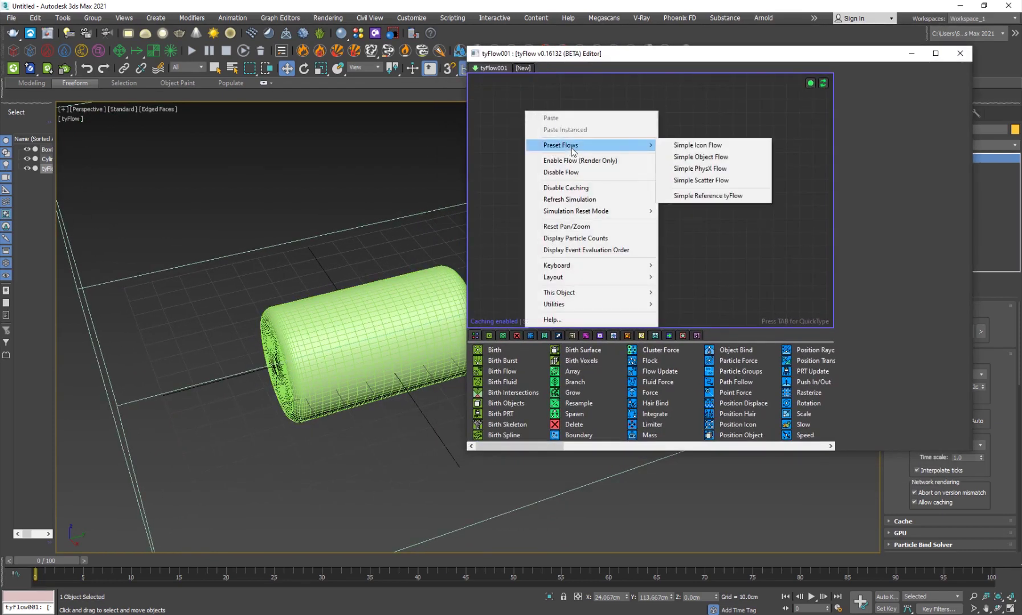
{"action": "left_click", "coordinate": [716, 169]}
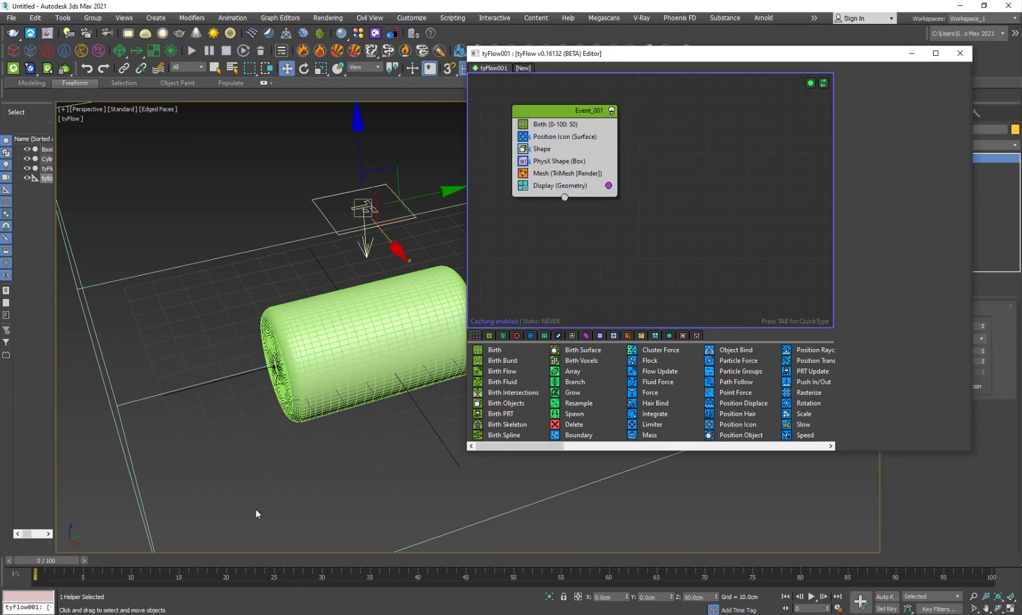
Advance the simulation to frame 11 and raise the flow's emitter icon to about 74 cm in Z
{"action": "scroll", "coordinate": [359, 365], "scroll_direction": "down", "scroll_amount": 3}
{"action": "left_click_drag", "start_coordinate": [61, 560], "coordinate": [163, 571]}
{"action": "key", "text": "w"}
{"action": "key", "text": "r"}
{"action": "left_click_drag", "start_coordinate": [336, 330], "coordinate": [428, 234]}
{"action": "key", "text": "w"}
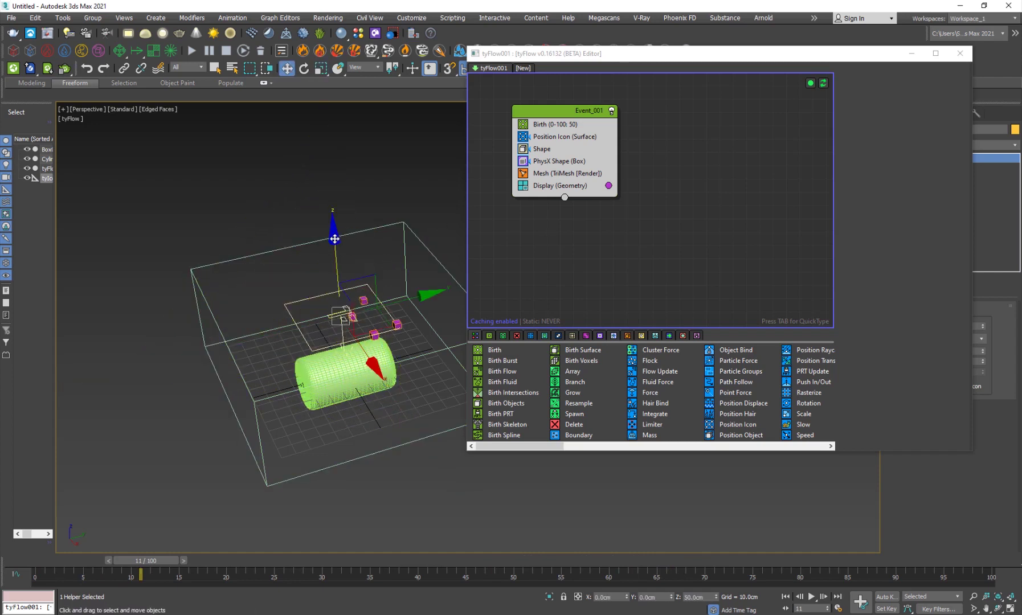
{"action": "left_click_drag", "start_coordinate": [335, 238], "coordinate": [333, 208]}
Set the Birth operator's end frame to 4 and its total particle count to 500
{"action": "left_click", "coordinate": [576, 124]}
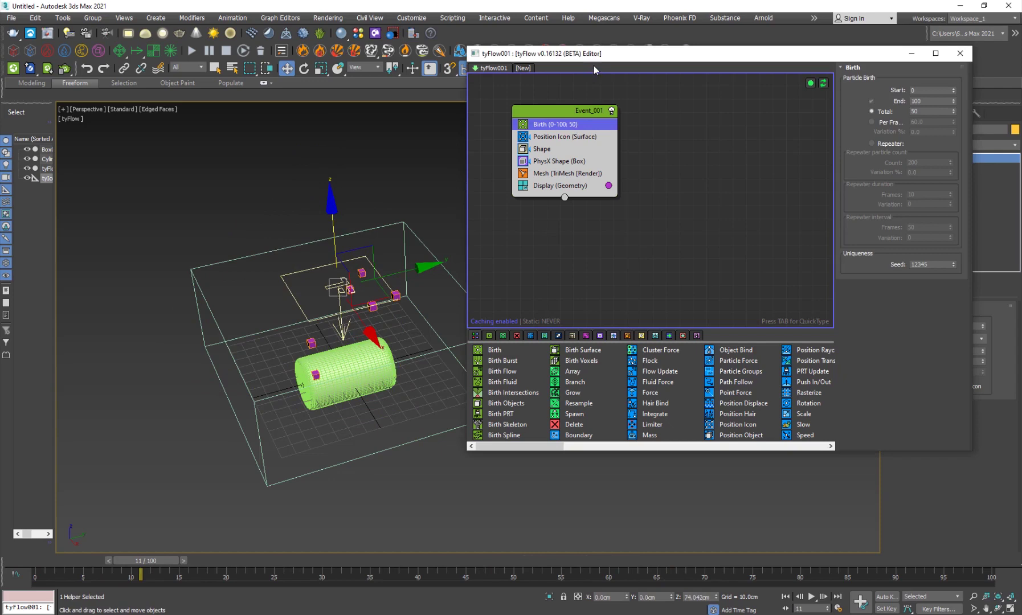
{"action": "left_click_drag", "start_coordinate": [593, 65], "coordinate": [542, 62]}
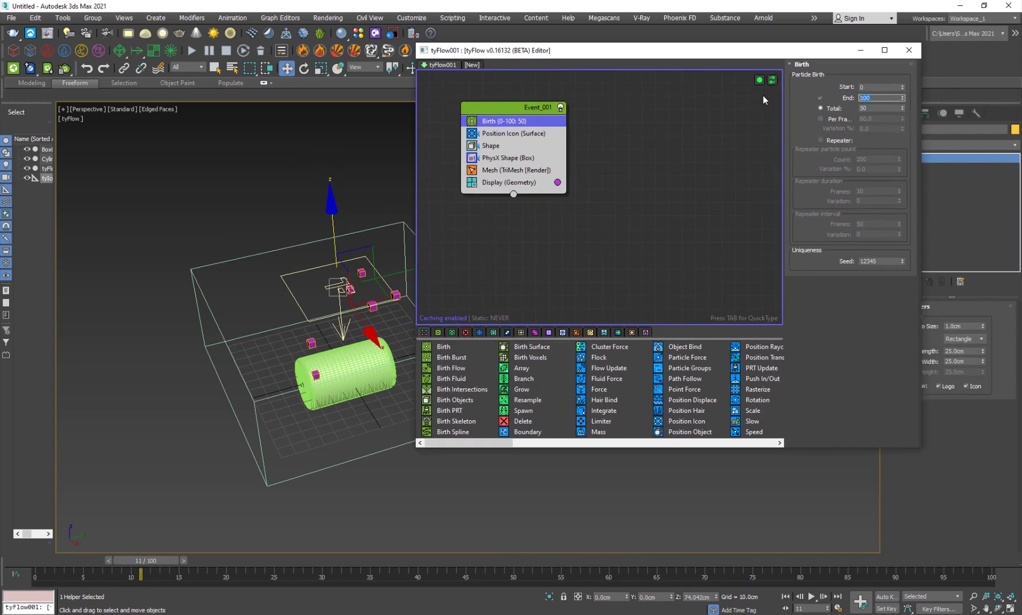
{"action": "type", "text": "4"}
{"action": "key", "text": "Tab"}
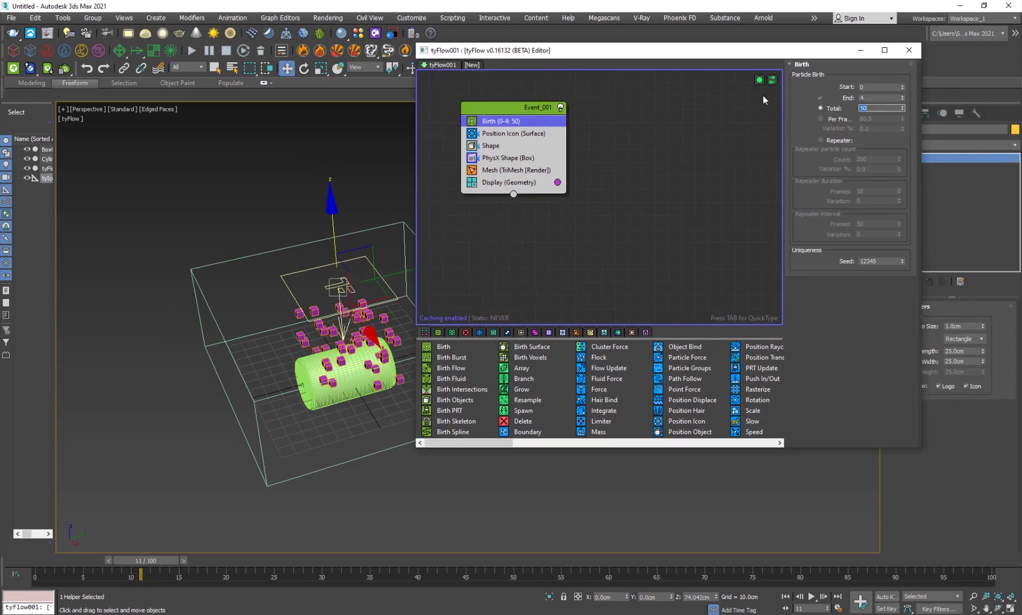
{"action": "type", "text": "500"}
{"action": "key", "text": "Return"}
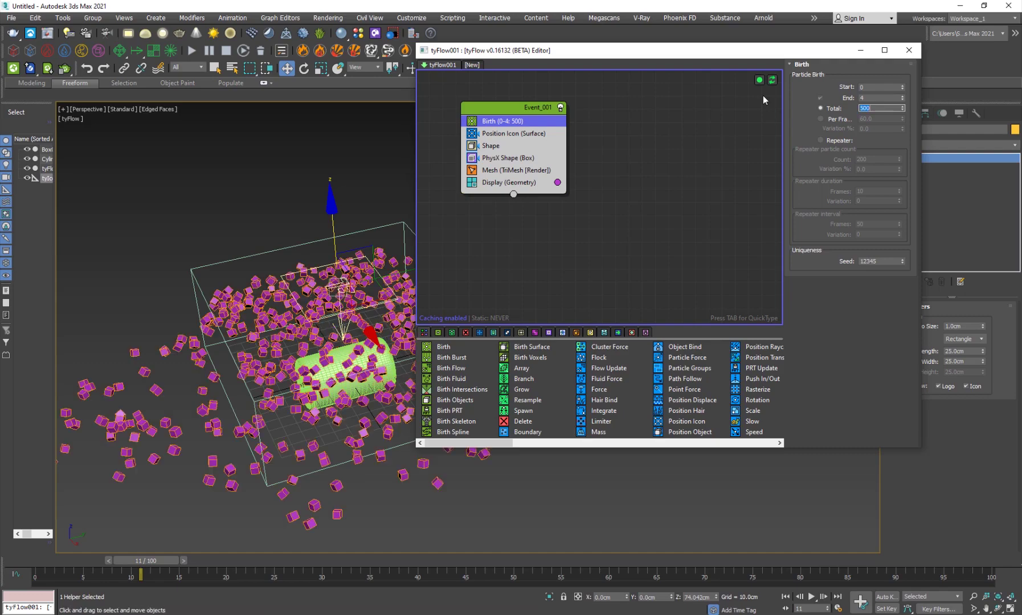
Scale the emitter icon up uniformly to about 373% and check how the cubes fall around the can up to frame 19
{"action": "scroll", "coordinate": [363, 333], "scroll_direction": "up", "scroll_amount": 3}
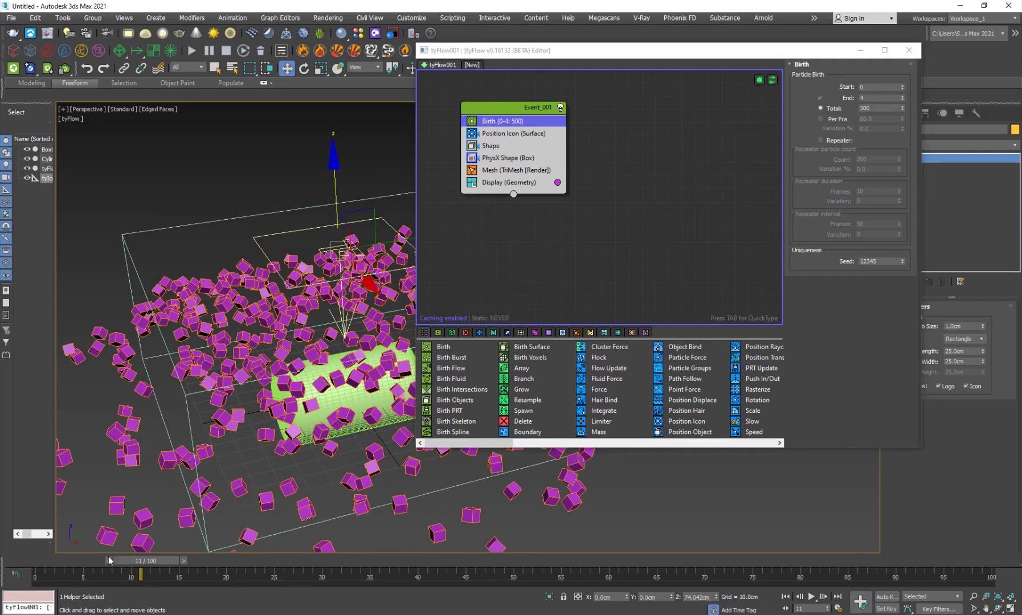
{"action": "left_click_drag", "start_coordinate": [109, 560], "coordinate": [83, 561]}
{"action": "key", "text": "r"}
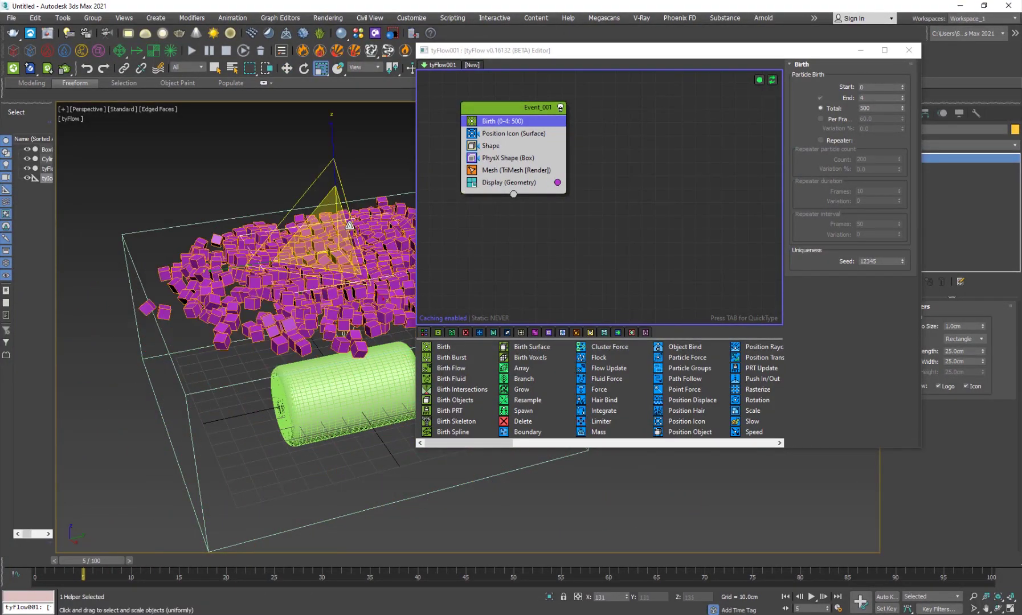
{"action": "left_click_drag", "start_coordinate": [349, 225], "coordinate": [355, 209]}
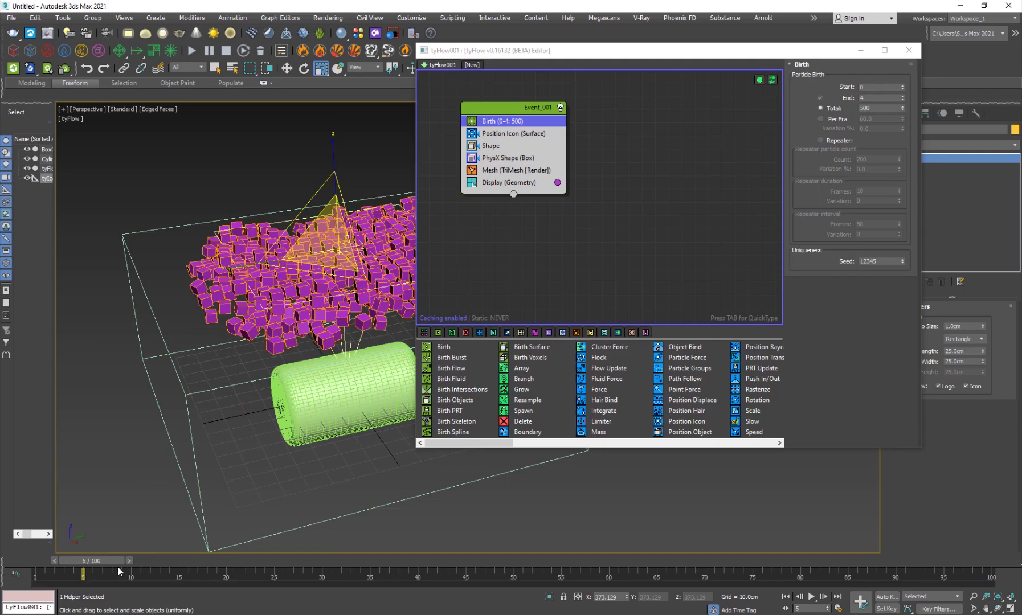
{"action": "left_click_drag", "start_coordinate": [93, 563], "coordinate": [227, 561]}
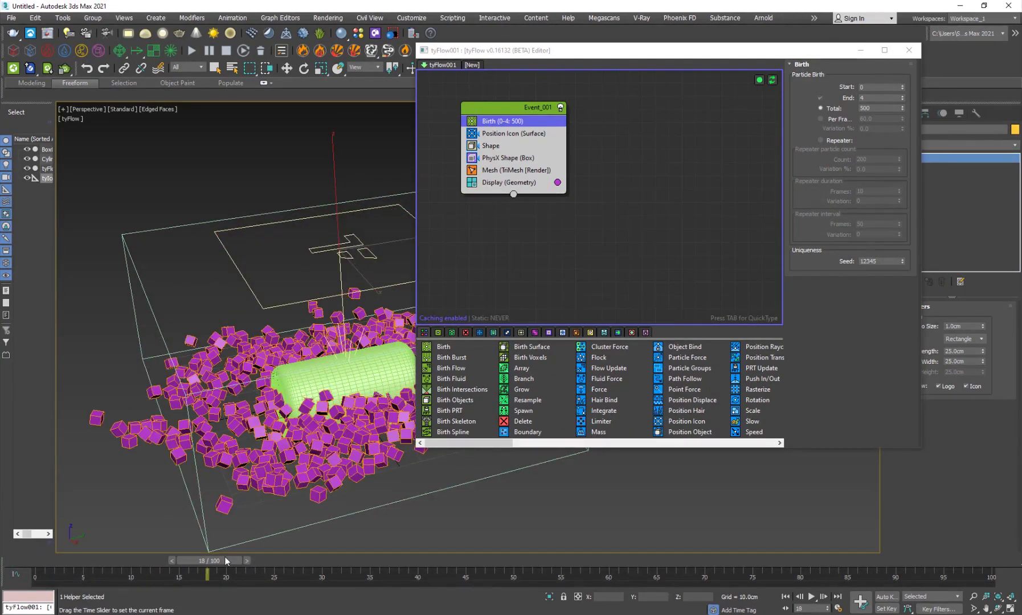
{"action": "middle_click_drag", "start_coordinate": [248, 395], "coordinate": [286, 408], "text": "alt"}
{"action": "scroll", "coordinate": [329, 321], "scroll_direction": "up", "scroll_amount": 3}
{"action": "scroll", "coordinate": [294, 361], "scroll_direction": "down", "scroll_amount": 3}
{"action": "middle_click_drag", "start_coordinate": [348, 445], "coordinate": [325, 398], "text": "alt"}
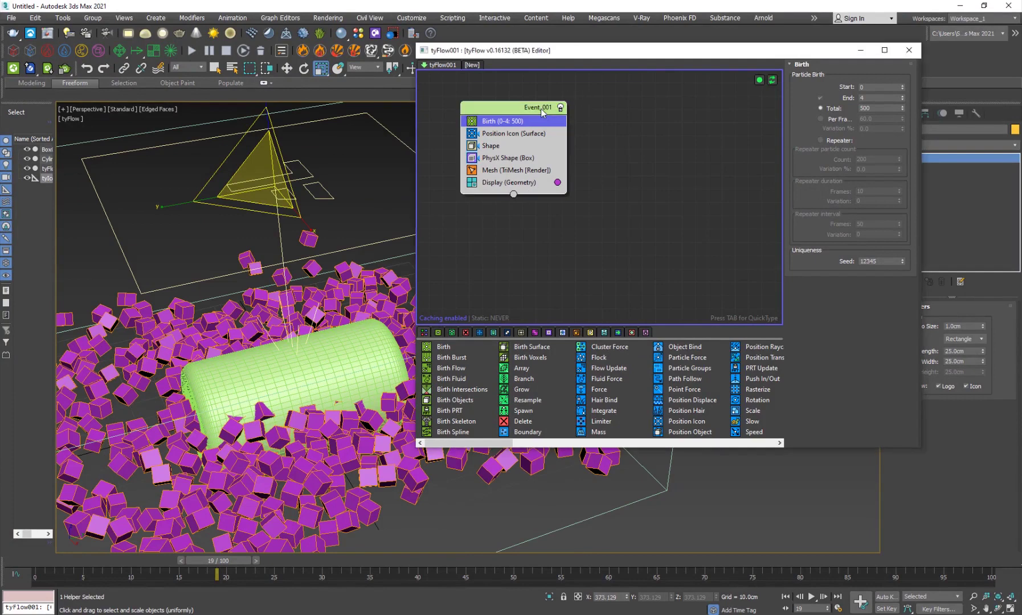
Add a PhysX Collision operator to the event and place it directly below PhysX Shape
{"action": "key", "text": "Tab"}
{"action": "type", "text": "ph"}
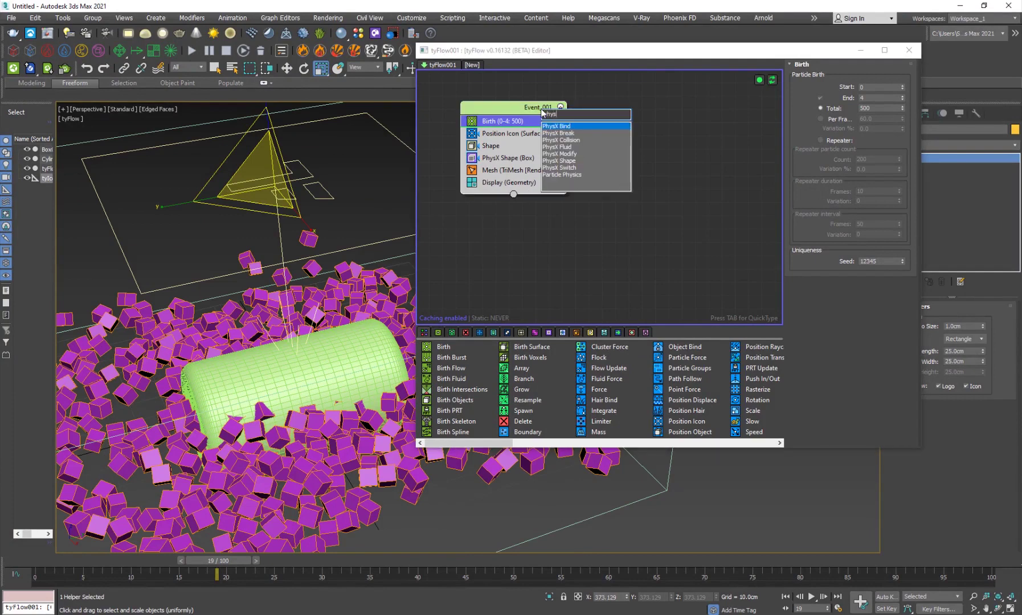
{"action": "key", "text": "Down"}
{"action": "key", "text": "Down"}
{"action": "key", "text": "Down"}
{"action": "key", "text": "Down"}
{"action": "key", "text": "Down"}
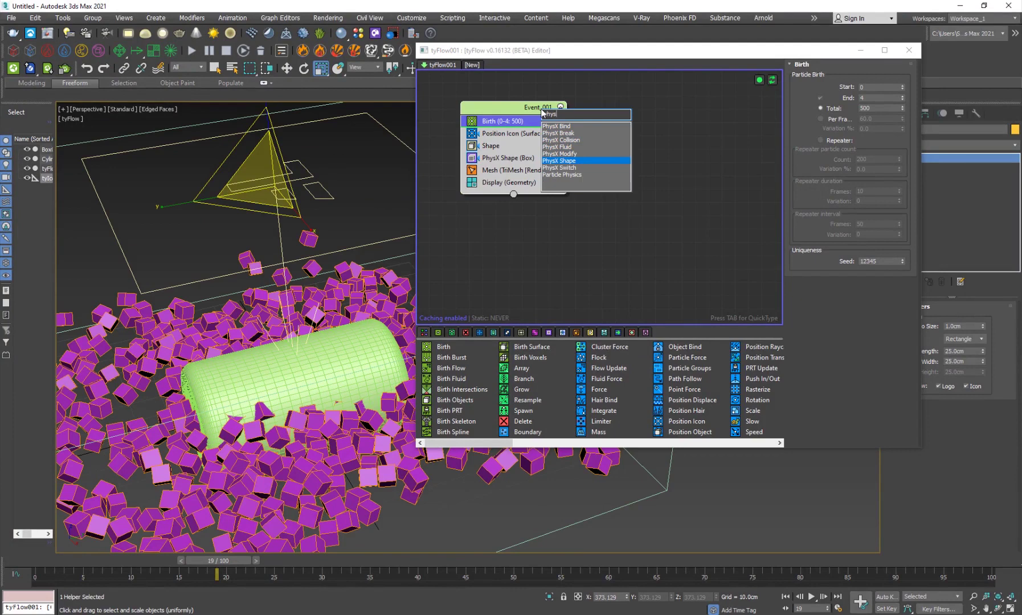
{"action": "key", "text": "Up"}
{"action": "key", "text": "Up"}
{"action": "key", "text": "Up"}
{"action": "key", "text": "Return"}
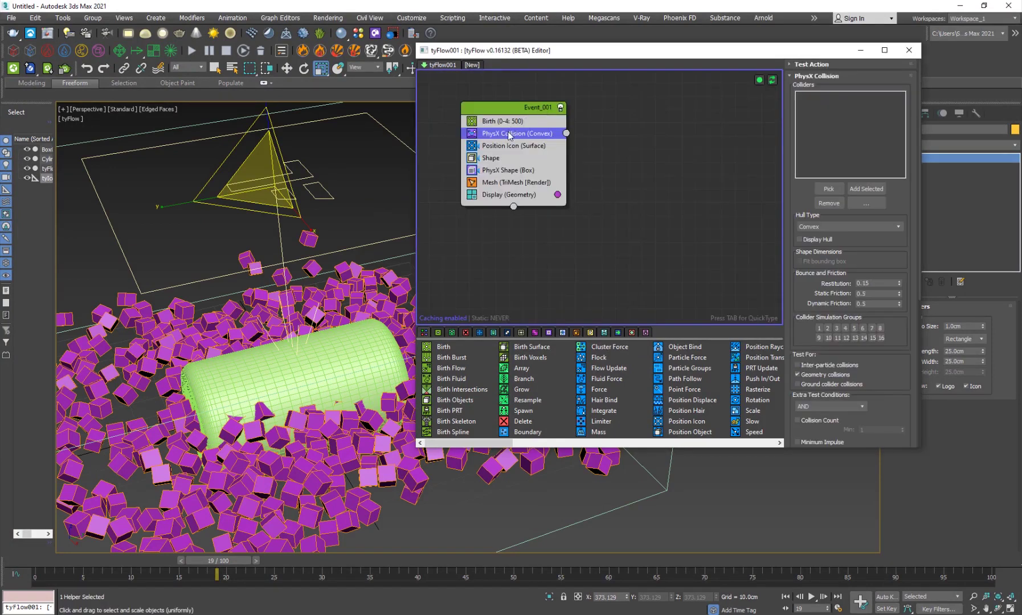
{"action": "left_click_drag", "start_coordinate": [510, 134], "coordinate": [512, 178]}
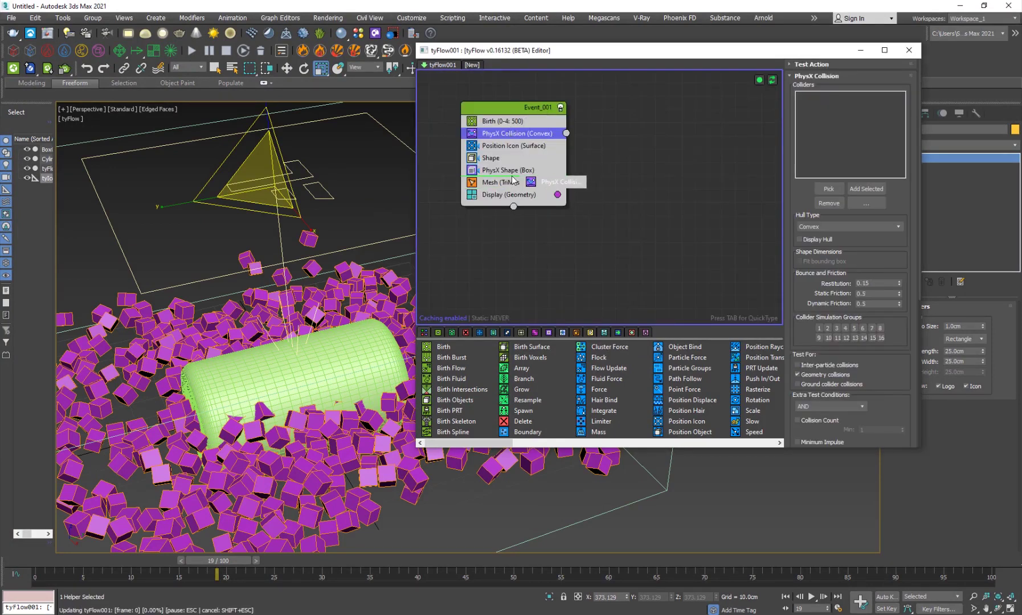
Pick the can cylinder and the container box as PhysX colliders and check the cubes at frame 14
{"action": "left_click", "coordinate": [825, 190]}
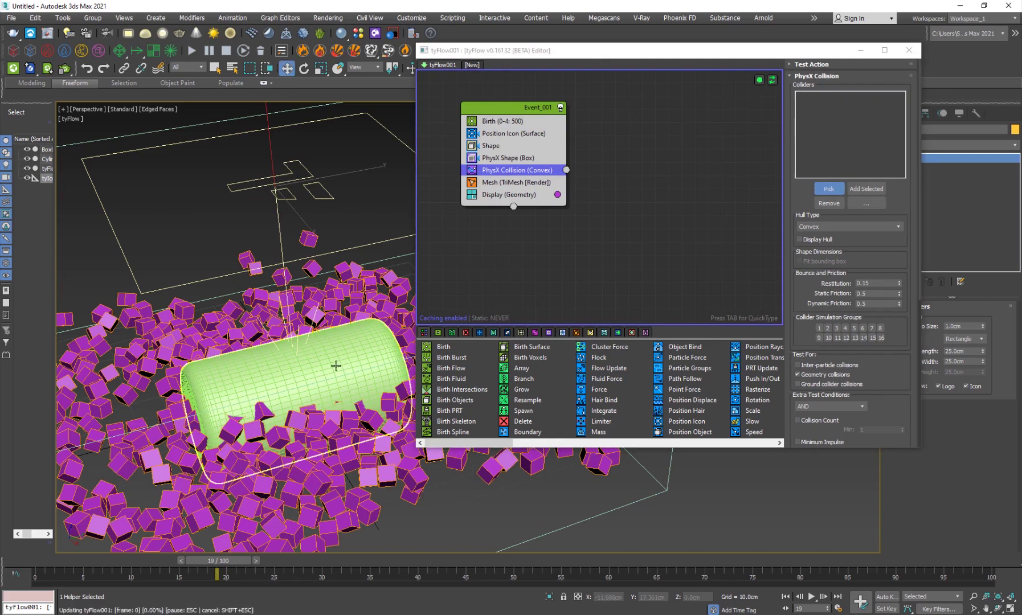
{"action": "left_click", "coordinate": [296, 370]}
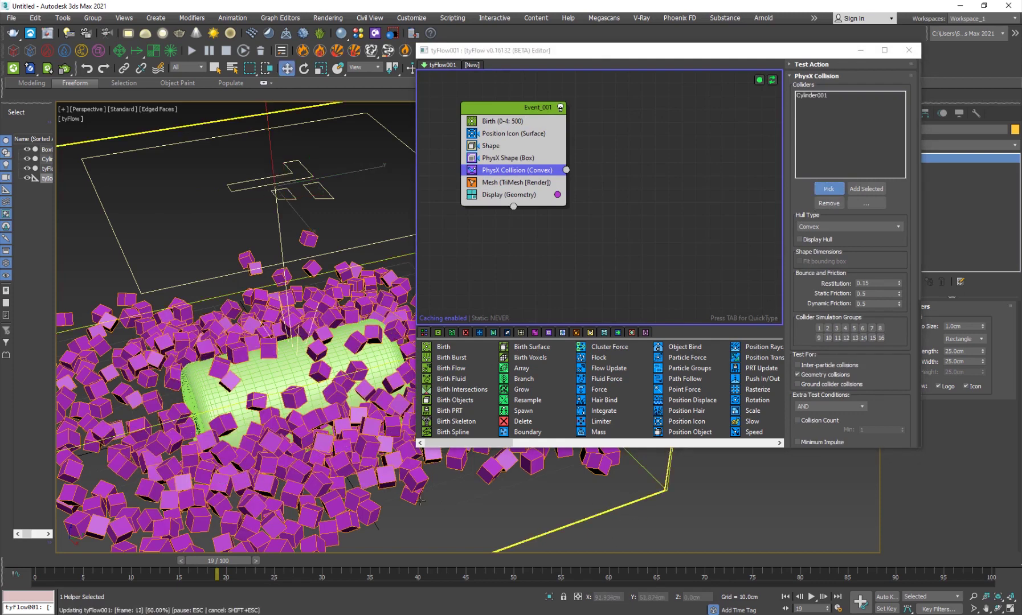
{"action": "middle_click_drag", "start_coordinate": [349, 494], "coordinate": [302, 395], "text": "alt"}
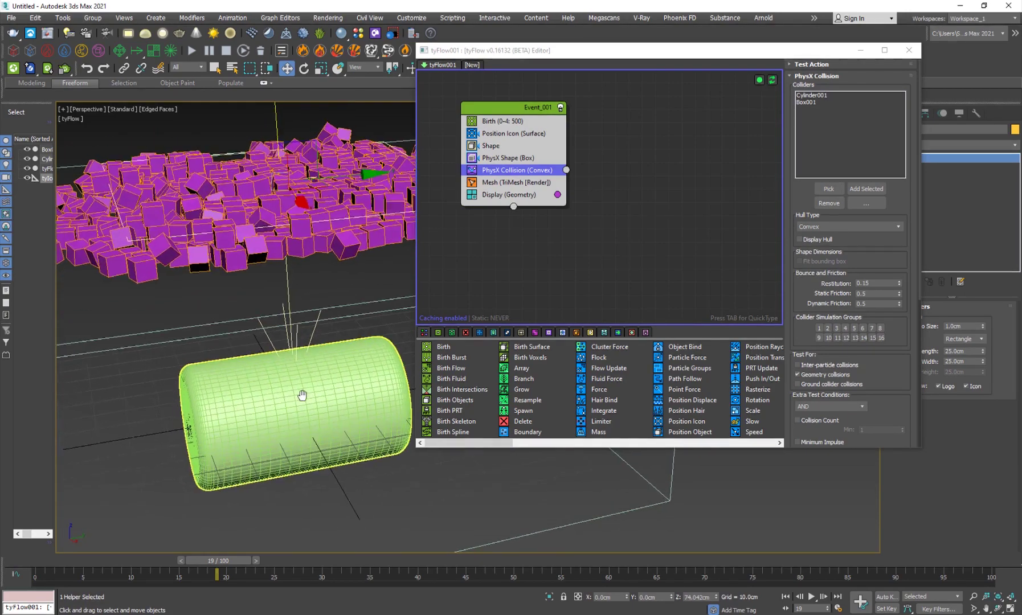
{"action": "scroll", "coordinate": [301, 395], "scroll_direction": "down", "scroll_amount": 3}
{"action": "left_click_drag", "start_coordinate": [245, 560], "coordinate": [197, 561]}
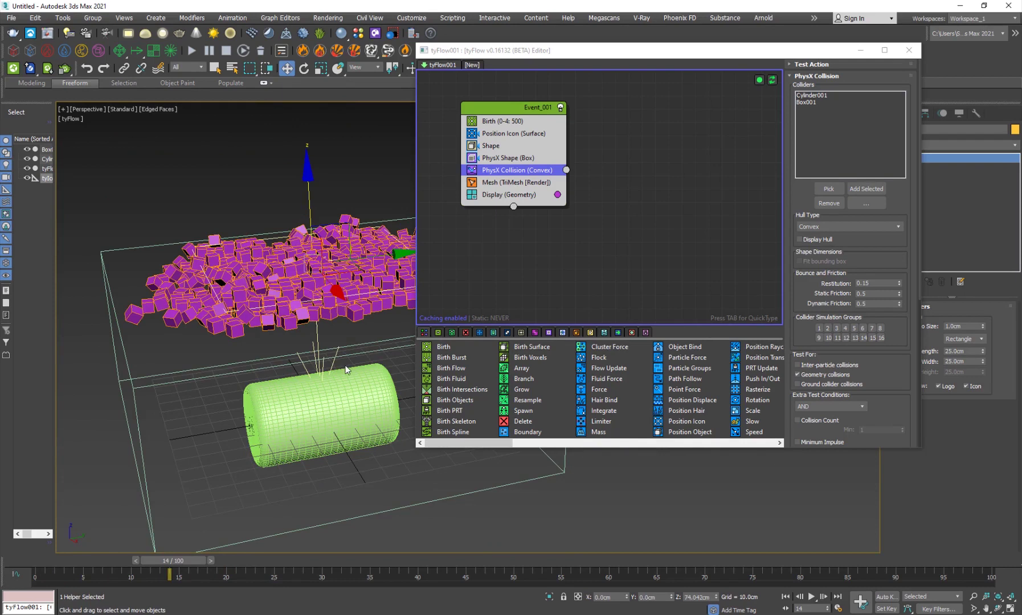
Change the PhysX Collision hull type to Mesh
{"action": "left_click", "coordinate": [810, 103]}
{"action": "left_click", "coordinate": [820, 227]}
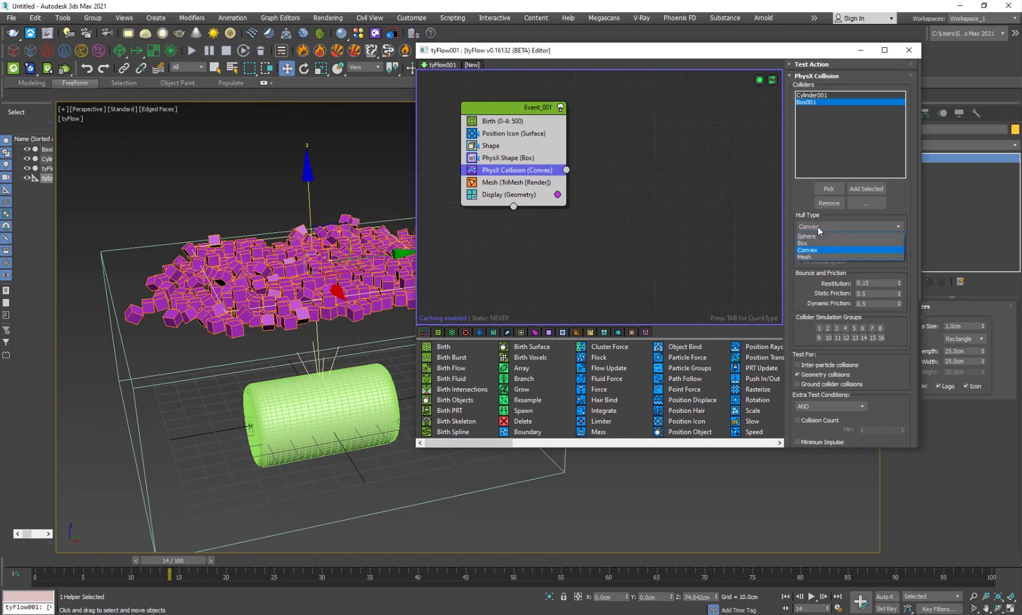
{"action": "left_click", "coordinate": [814, 258]}
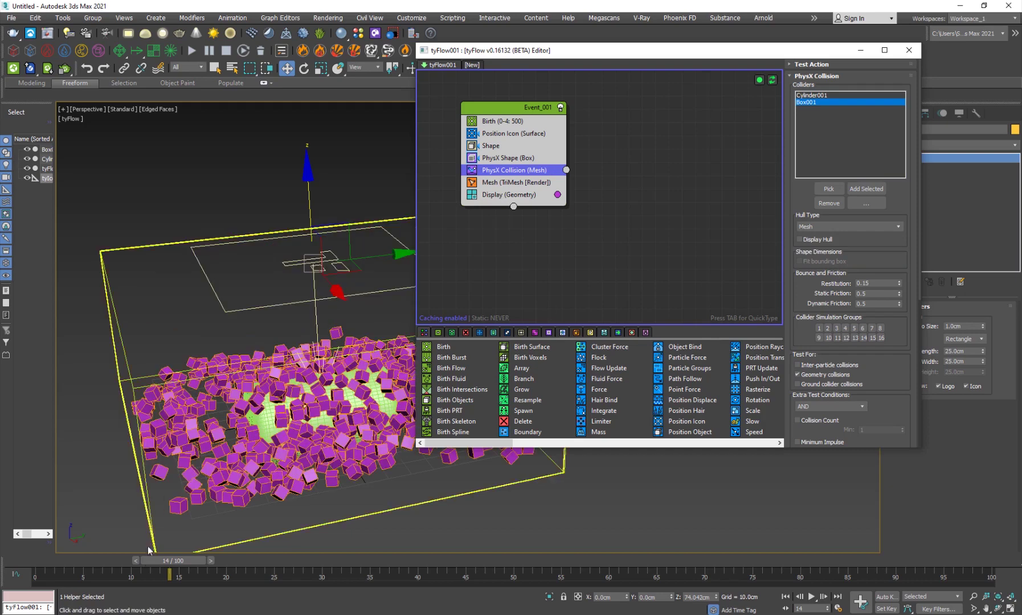
Advance the simulation to frame 47 and turn off edged faces in the perspective view to inspect the cubes
{"action": "left_click_drag", "start_coordinate": [181, 562], "coordinate": [432, 560]}
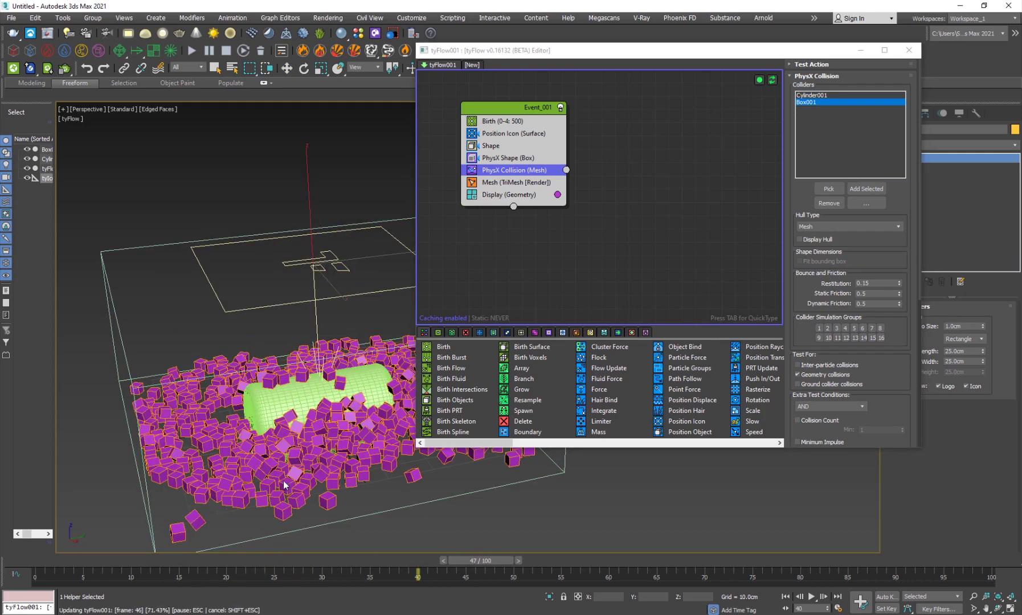
{"action": "key", "text": "w"}
{"action": "scroll", "coordinate": [308, 401], "scroll_direction": "up", "scroll_amount": 5}
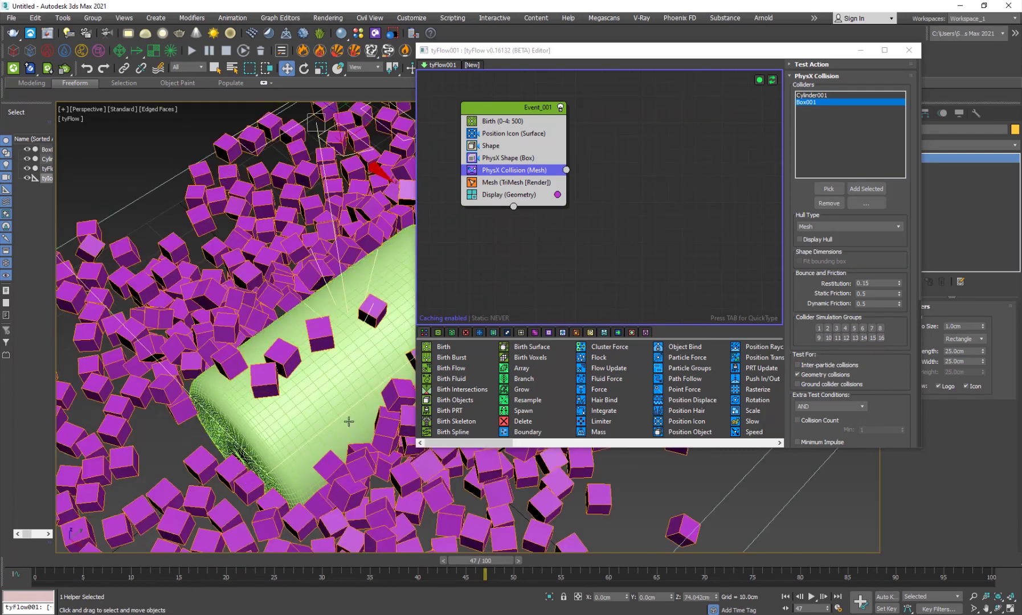
{"action": "key", "text": "F4"}
{"action": "scroll", "coordinate": [308, 412], "scroll_direction": "down", "scroll_amount": 5}
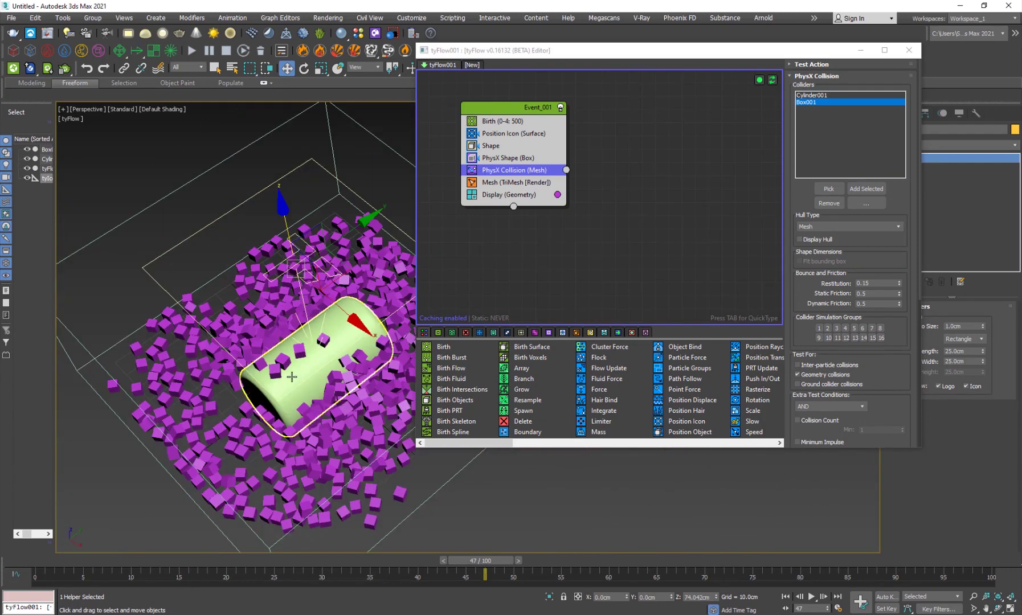
Switch the perspective view's shading style to Clay and check the cubes around the can
{"action": "left_click", "coordinate": [166, 114]}
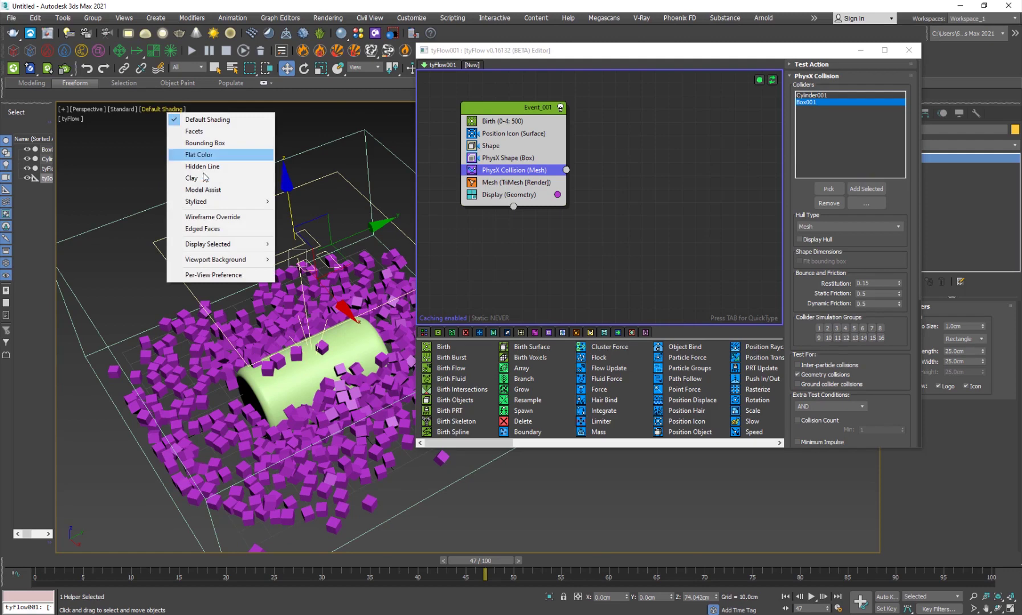
{"action": "left_click", "coordinate": [190, 182]}
{"action": "scroll", "coordinate": [299, 402], "scroll_direction": "up", "scroll_amount": 4}
{"action": "middle_click_drag", "start_coordinate": [299, 401], "coordinate": [370, 388], "text": "alt"}
{"action": "scroll", "coordinate": [285, 418], "scroll_direction": "down", "scroll_amount": 5}
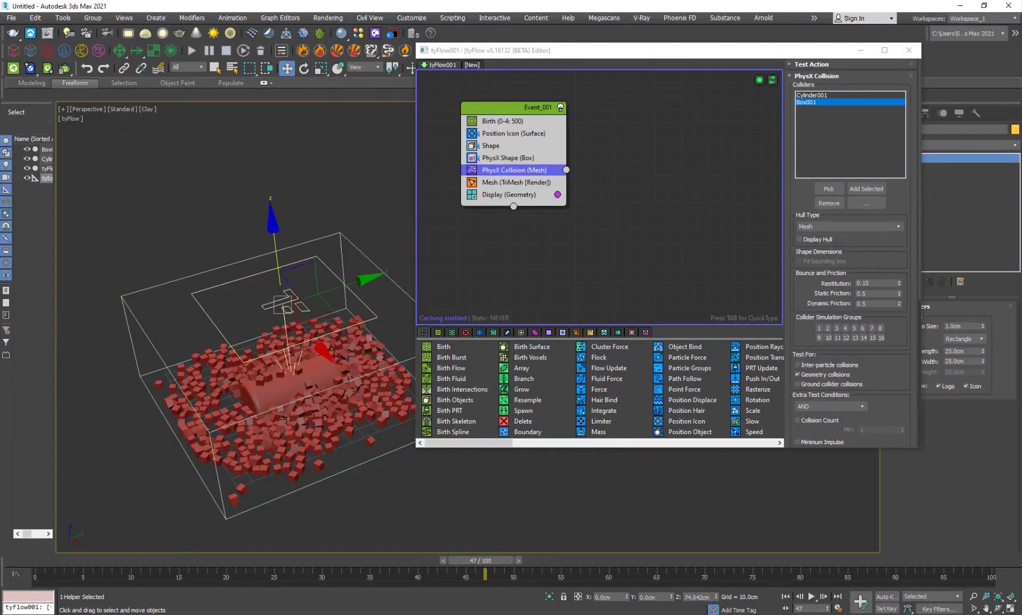
Create a ground plane under the container and scale it up uniformly so it extends far beyond the cubes
{"action": "right_click", "coordinate": [376, 481]}
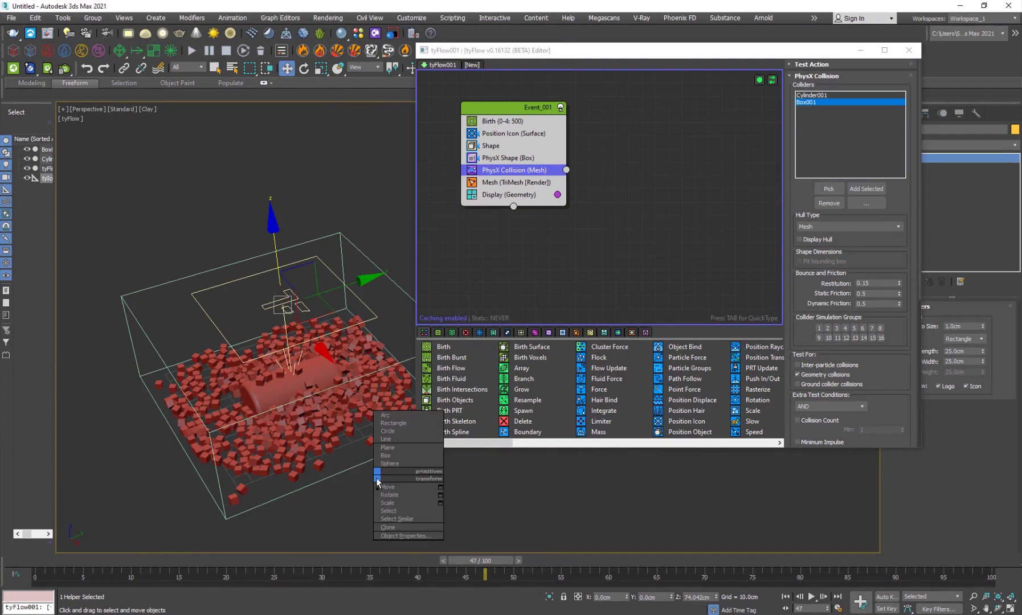
{"action": "left_click", "coordinate": [387, 448]}
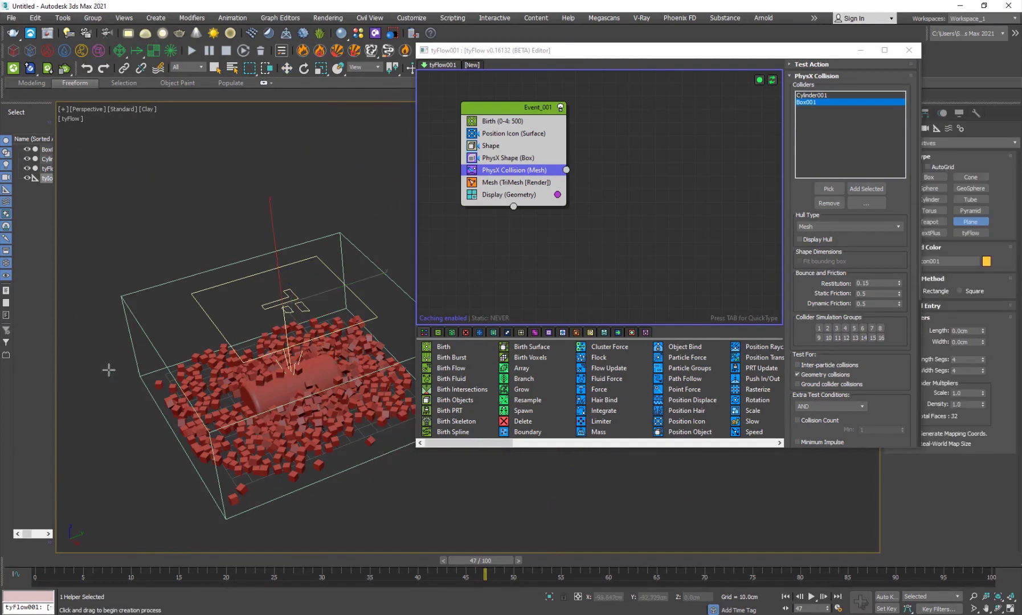
{"action": "left_click_drag", "start_coordinate": [107, 369], "coordinate": [539, 458]}
{"action": "right_click", "coordinate": [539, 458]}
{"action": "key", "text": "r"}
{"action": "left_click_drag", "start_coordinate": [337, 417], "coordinate": [406, 279]}
{"action": "key", "text": "w"}
{"action": "scroll", "coordinate": [252, 441], "scroll_direction": "up", "scroll_amount": 3}
{"action": "middle_click_drag", "start_coordinate": [253, 441], "coordinate": [319, 366]}
{"action": "scroll", "coordinate": [308, 411], "scroll_direction": "up", "scroll_amount": 6}
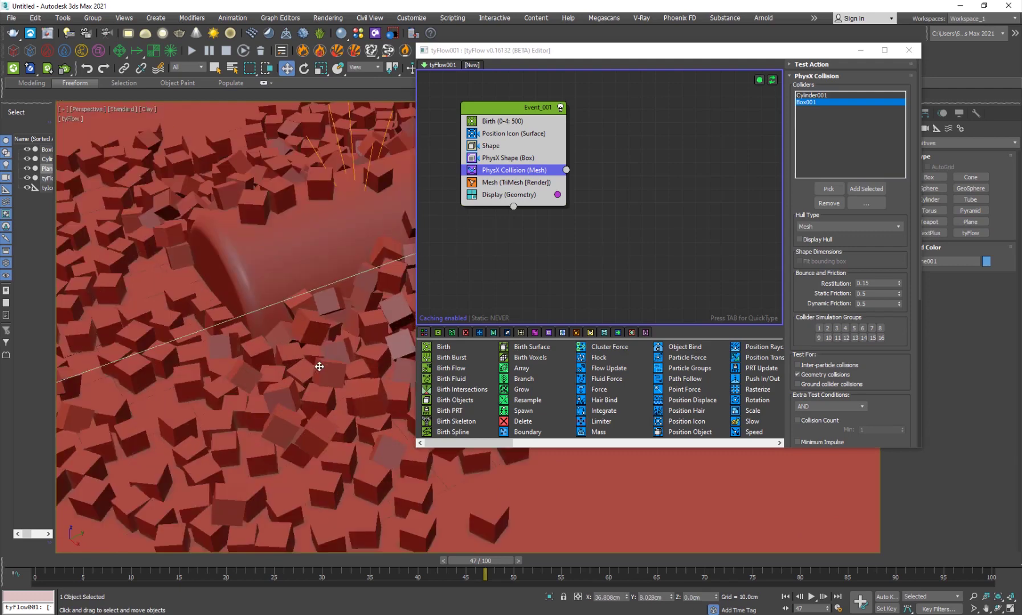
Create a cubic ChamferBox about 21.2 cm wide with a fillet of about 2.1 cm beside the cubes, and scale it down uniformly
{"action": "left_click", "coordinate": [863, 51]}
{"action": "left_click", "coordinate": [905, 140]}
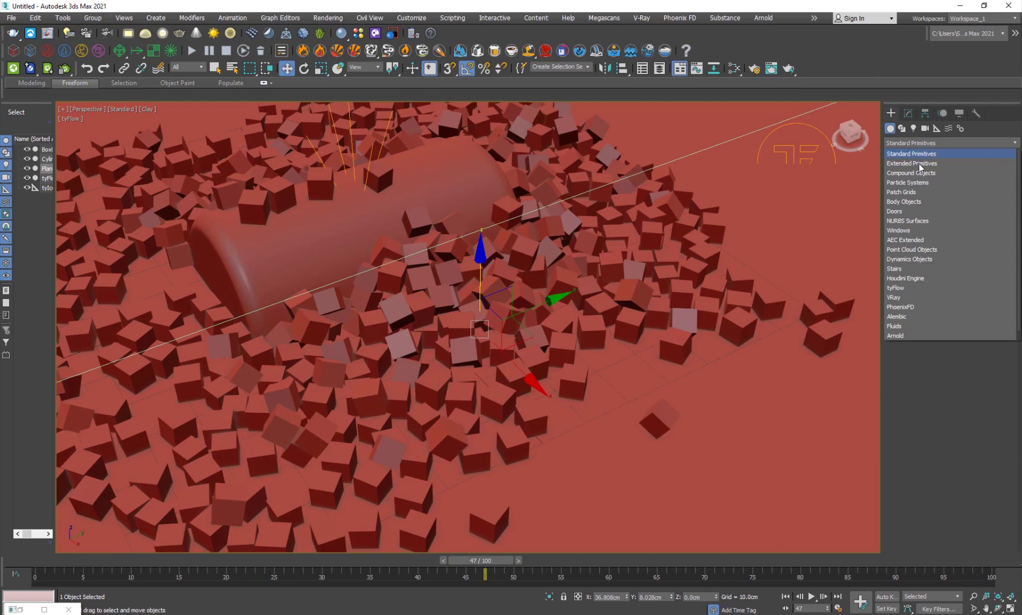
{"action": "left_click", "coordinate": [919, 163]}
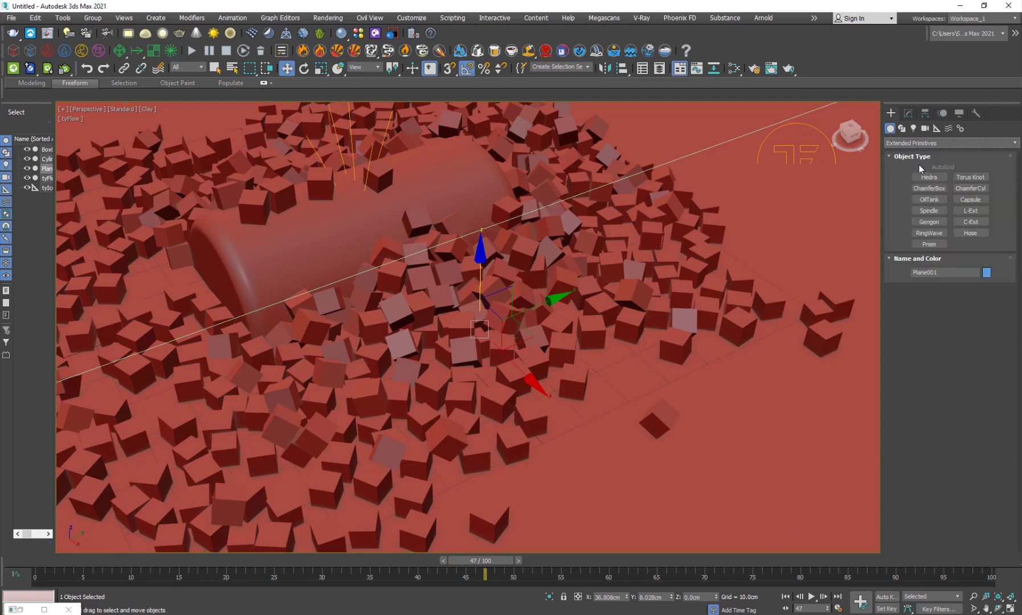
{"action": "left_click", "coordinate": [941, 188]}
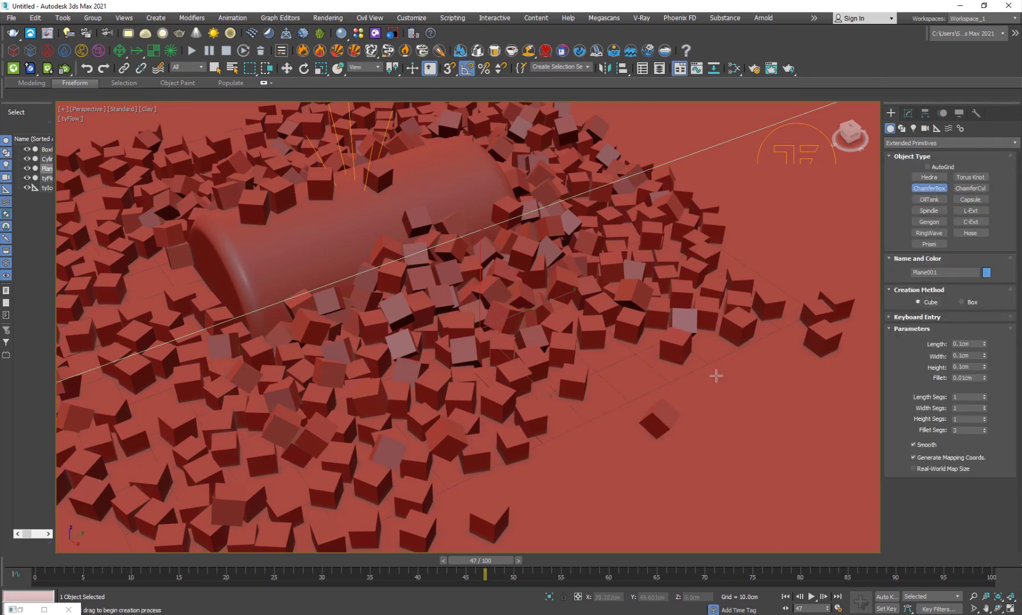
{"action": "left_click_drag", "start_coordinate": [726, 388], "coordinate": [761, 402]}
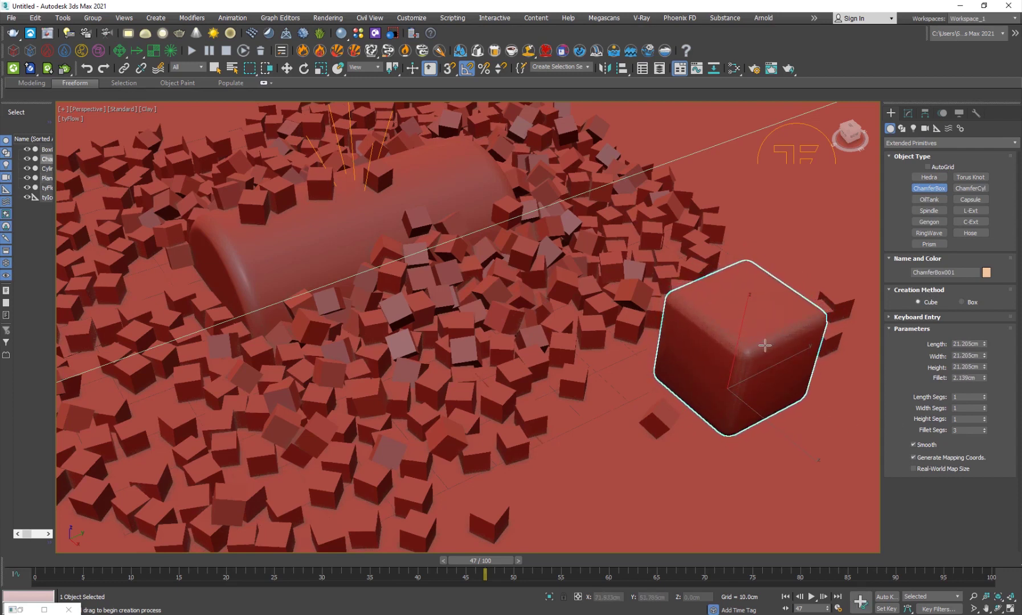
{"action": "left_click", "coordinate": [763, 344]}
{"action": "key", "text": "w"}
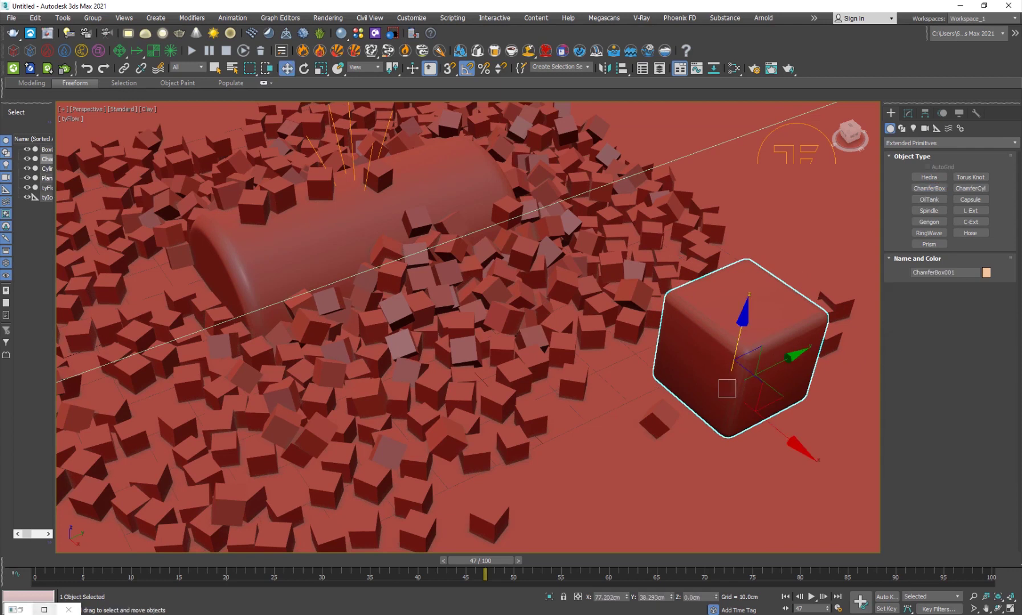
{"action": "key", "text": "r"}
{"action": "left_click_drag", "start_coordinate": [732, 393], "coordinate": [704, 431]}
{"action": "key", "text": "w"}
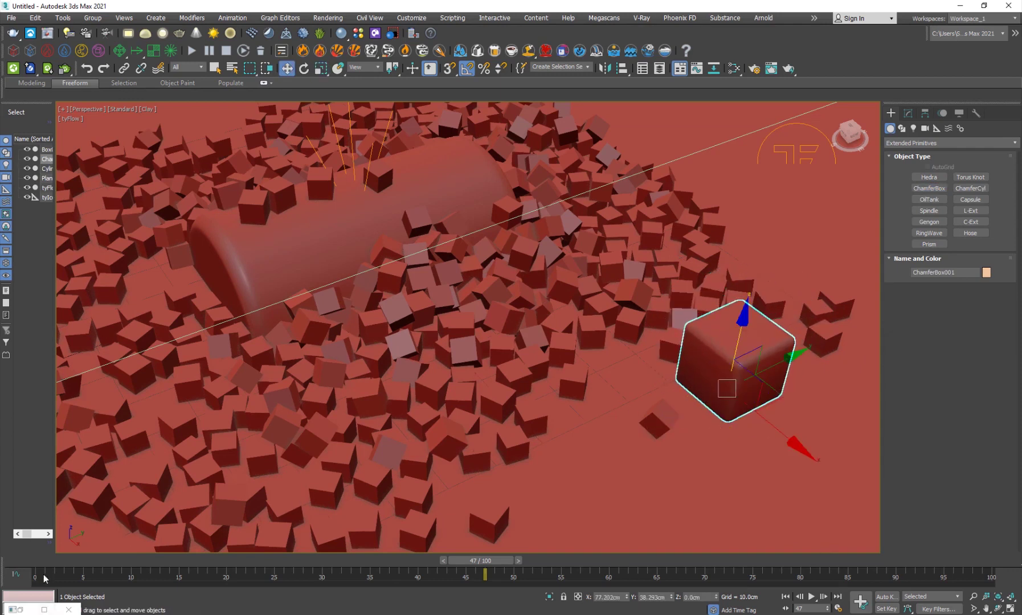
Move the Shape operator below Mesh in the tyFlow event and replace its 3D cube with the selected chamfer box
{"action": "left_click", "coordinate": [40, 606]}
{"action": "left_click_drag", "start_coordinate": [193, 3], "coordinate": [556, 154]}
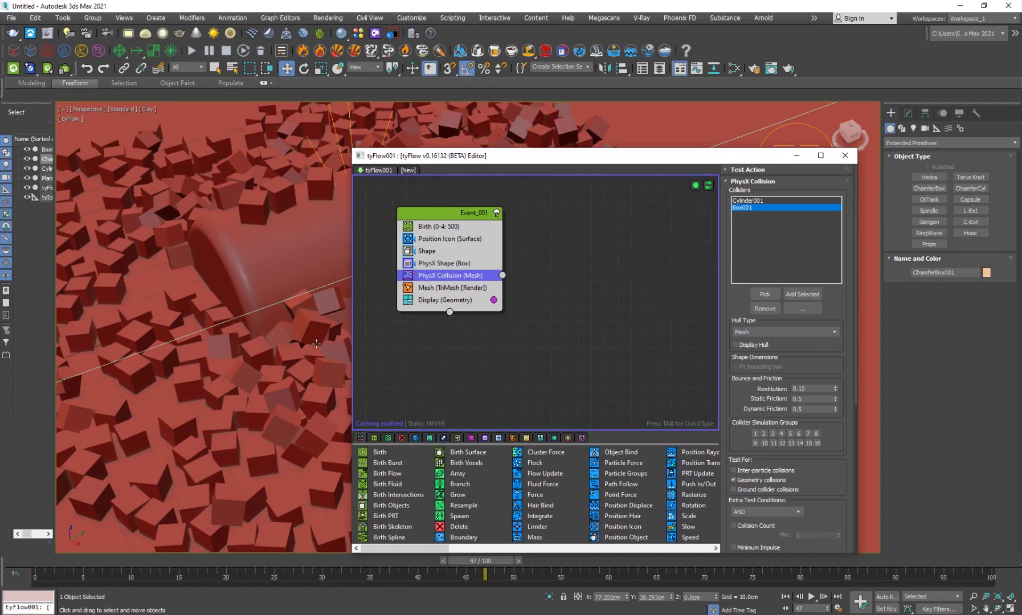
{"action": "left_click_drag", "start_coordinate": [454, 156], "coordinate": [117, 130]}
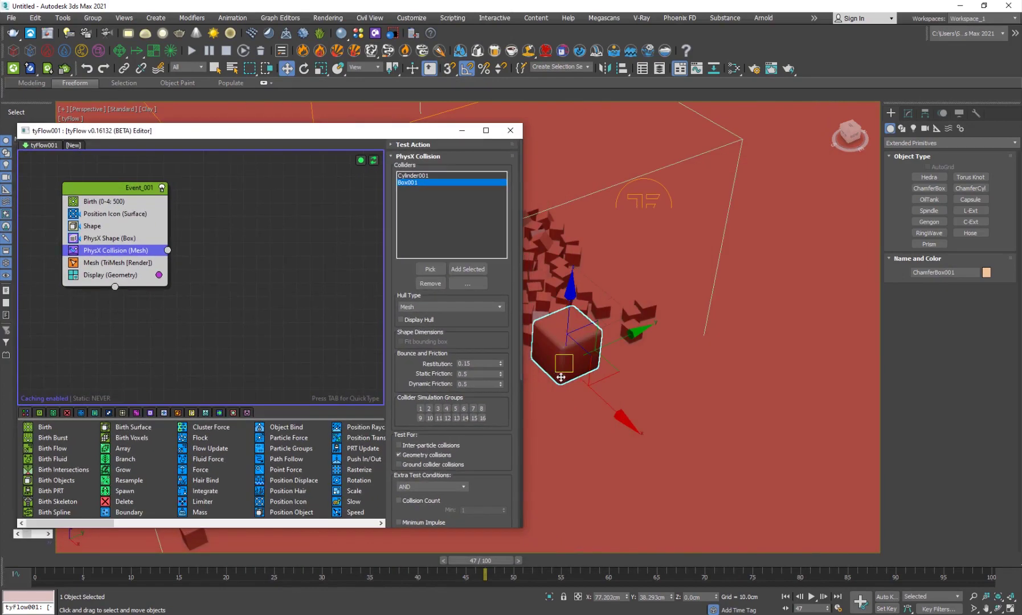
{"action": "left_click", "coordinate": [94, 227]}
{"action": "left_click_drag", "start_coordinate": [91, 228], "coordinate": [109, 268]}
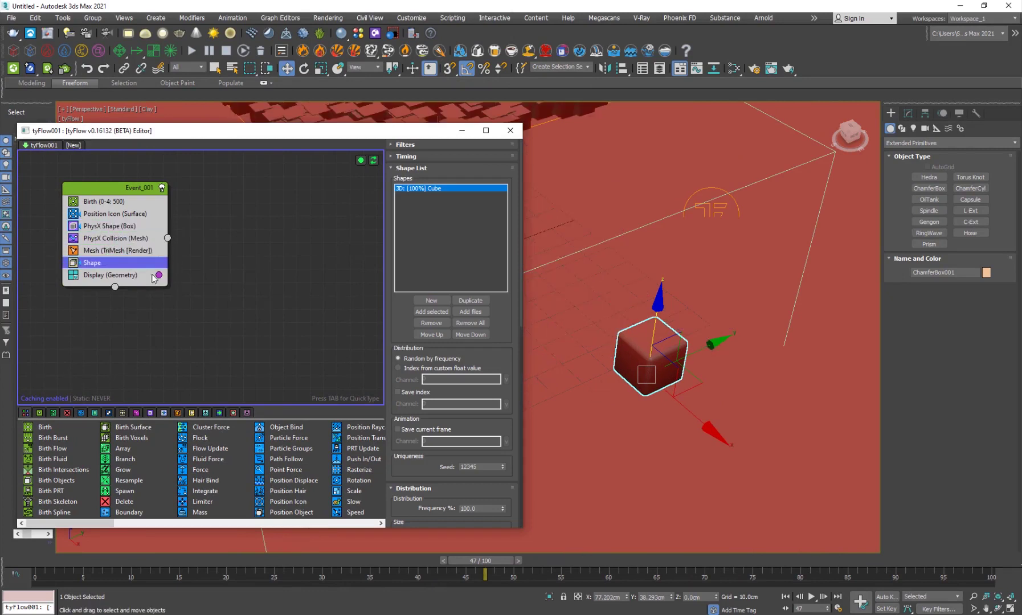
{"action": "left_click", "coordinate": [435, 326]}
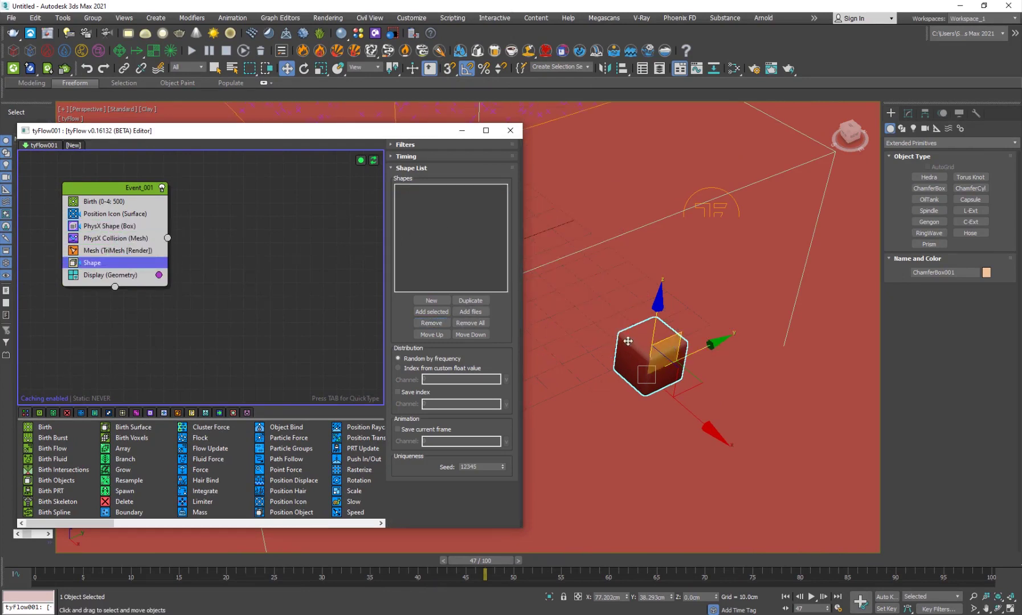
{"action": "left_click", "coordinate": [449, 310]}
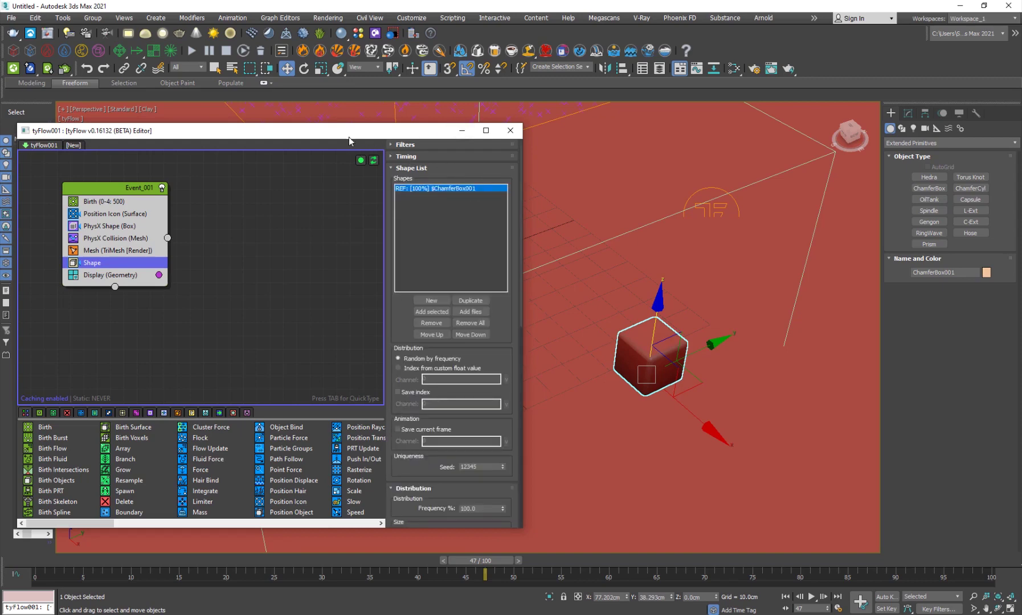
{"action": "left_click_drag", "start_coordinate": [350, 141], "coordinate": [411, 191]}
{"action": "left_click", "coordinate": [183, 365]}
{"action": "left_click", "coordinate": [165, 313]}
{"action": "key", "text": "Delete"}
{"action": "left_click", "coordinate": [194, 235]}
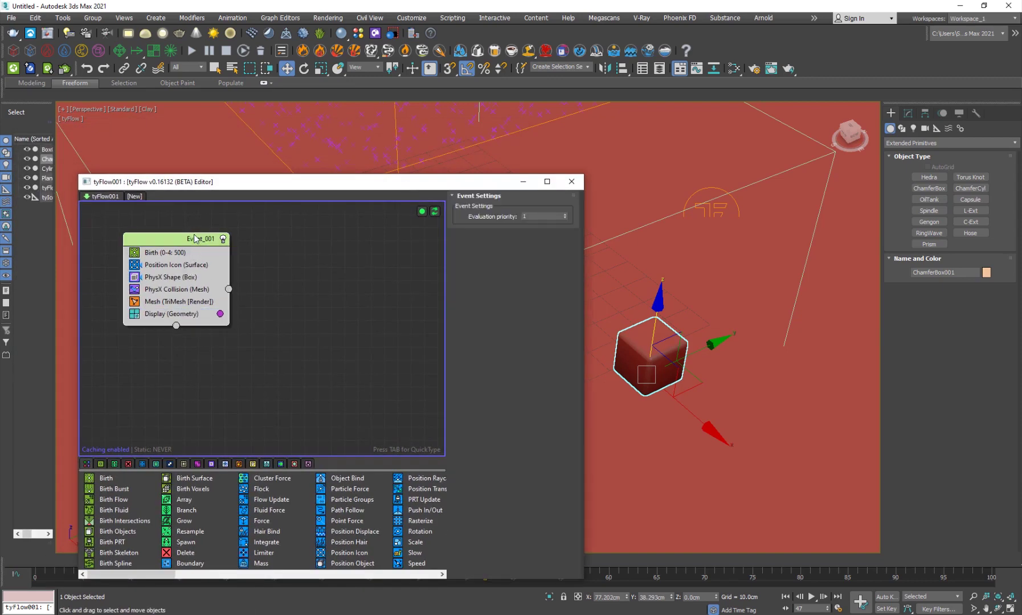
{"action": "key", "text": "Tab"}
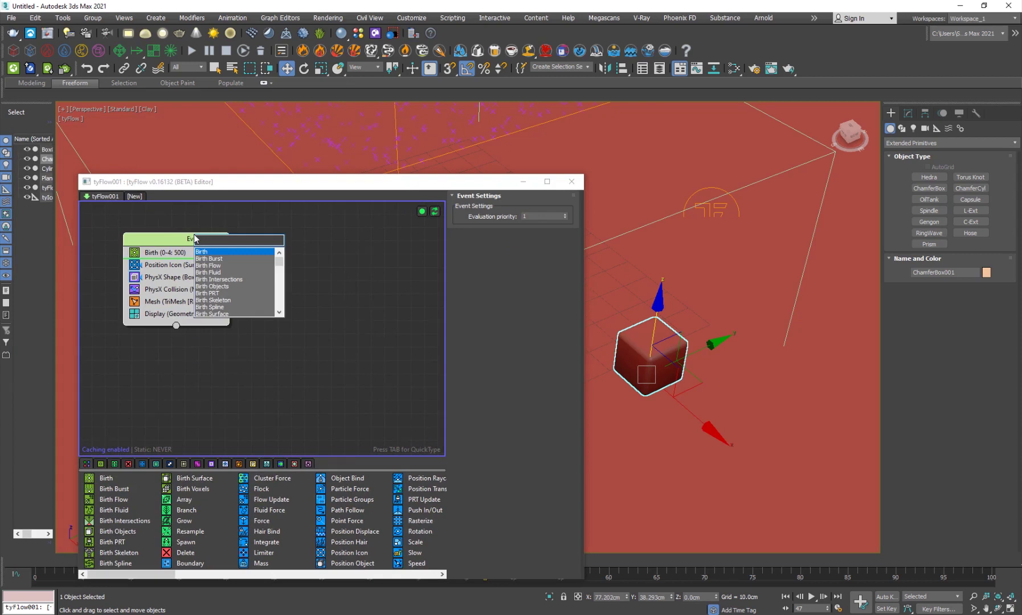
{"action": "left_click", "coordinate": [242, 360]}
{"action": "key", "text": "ctrl+z"}
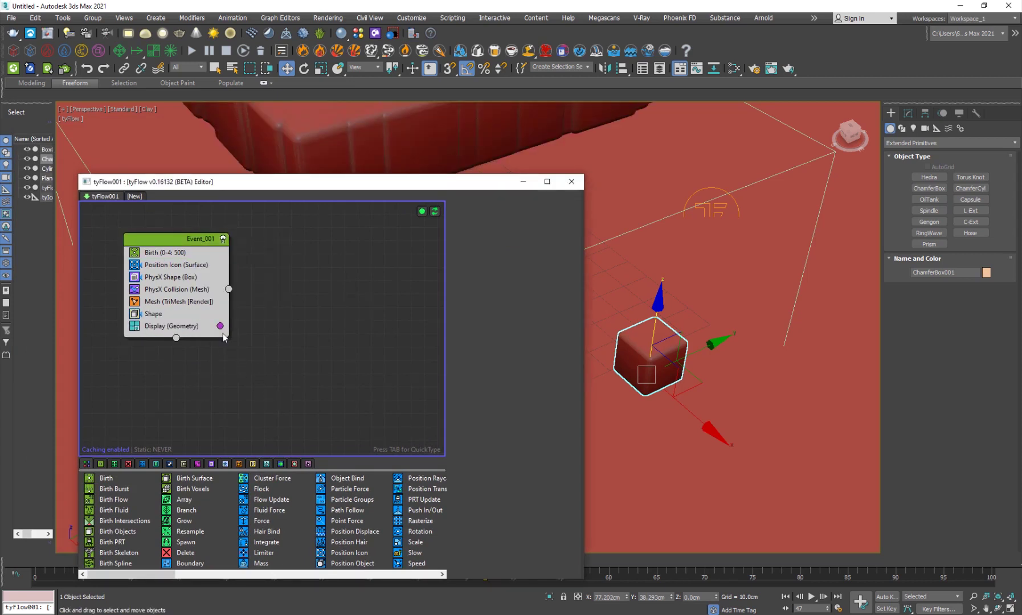
Return to frame 0 and enable the Shape operator's size scale for the chamfer box at 30%
{"action": "left_click", "coordinate": [169, 314]}
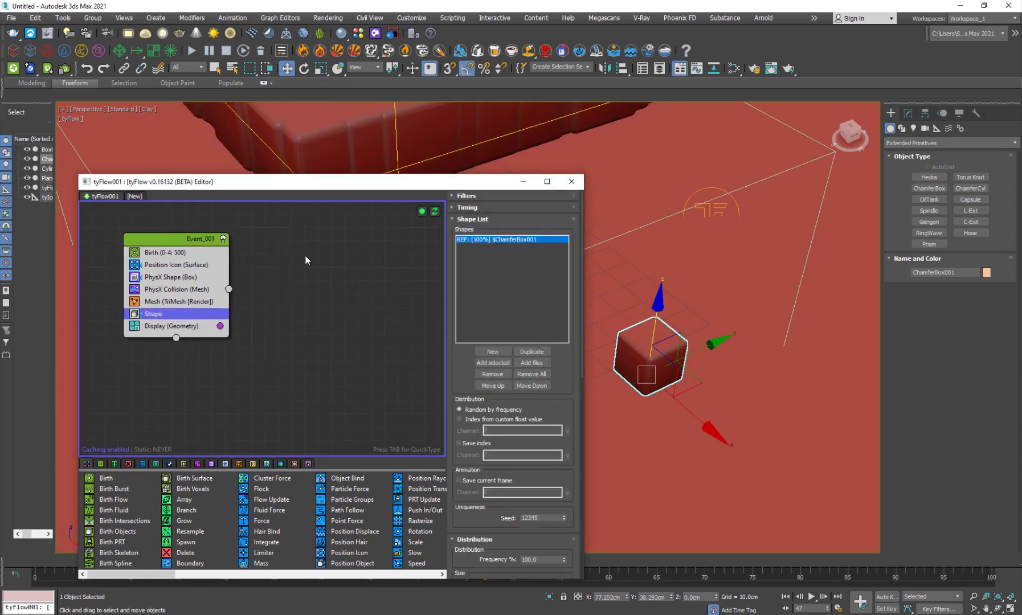
{"action": "left_click_drag", "start_coordinate": [61, 562], "coordinate": [196, 564]}
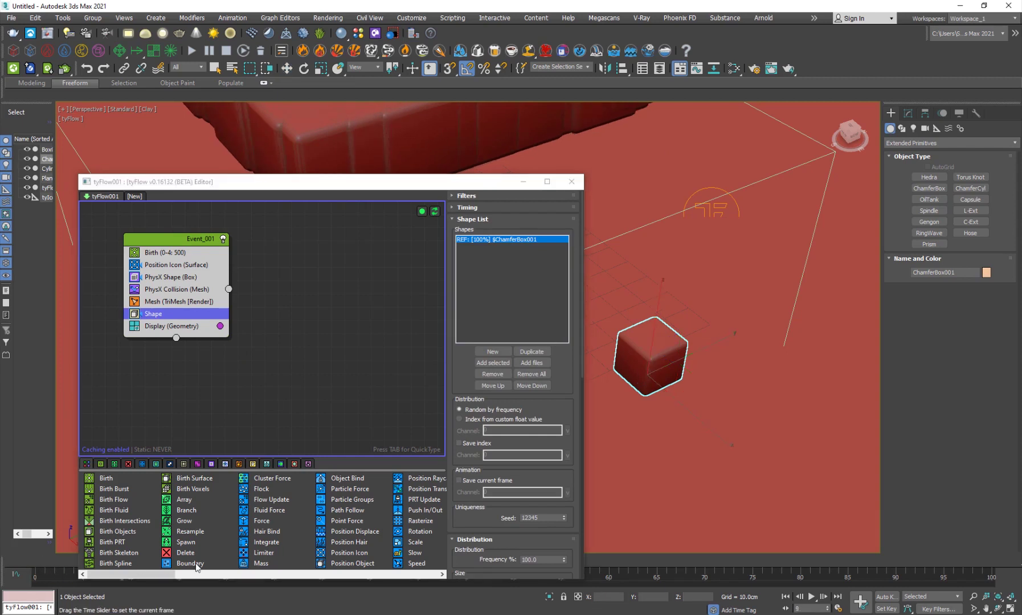
{"action": "left_click_drag", "start_coordinate": [47, 565], "coordinate": [34, 565]}
{"action": "left_click_drag", "start_coordinate": [476, 549], "coordinate": [503, 445]}
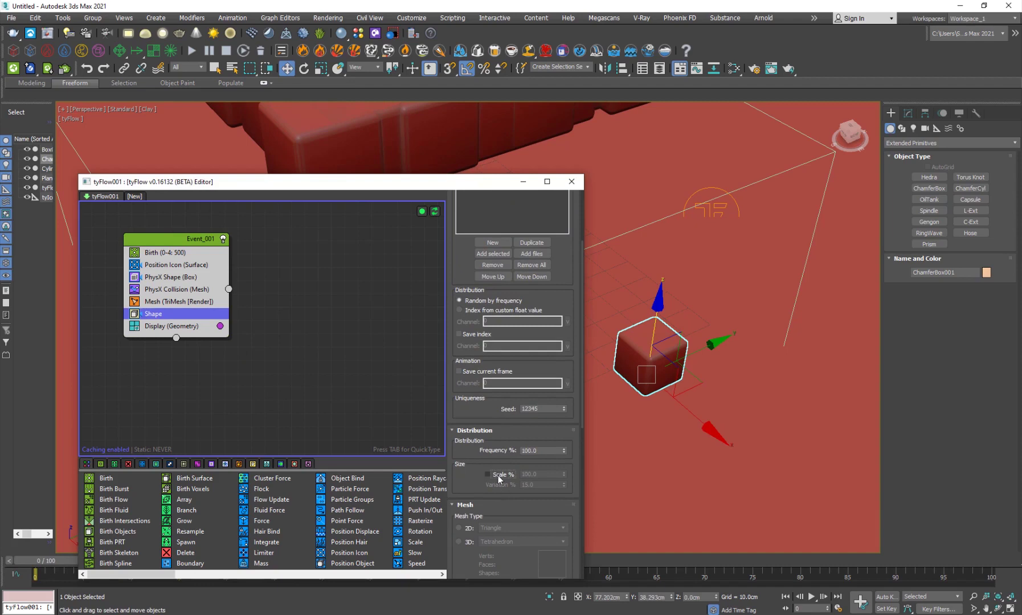
{"action": "left_click", "coordinate": [497, 475]}
{"action": "type", "text": "30"}
{"action": "key", "text": "Return"}
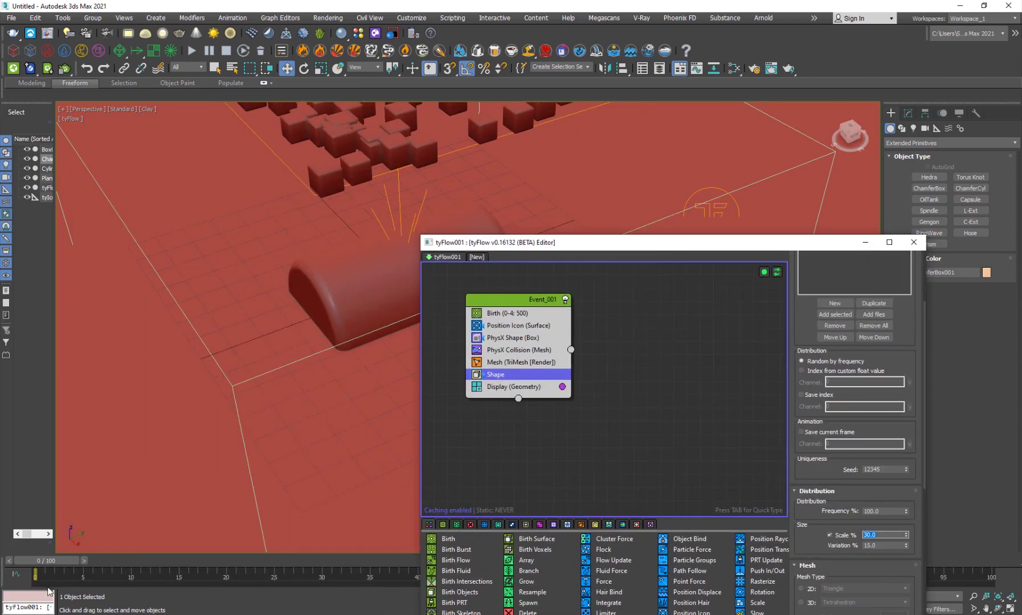
Advance to frame 4 and move the PhysX Shape and PhysX Collision operators together below the Shape operator
{"action": "left_click_drag", "start_coordinate": [183, 569], "coordinate": [93, 569]}
{"action": "key", "text": "w"}
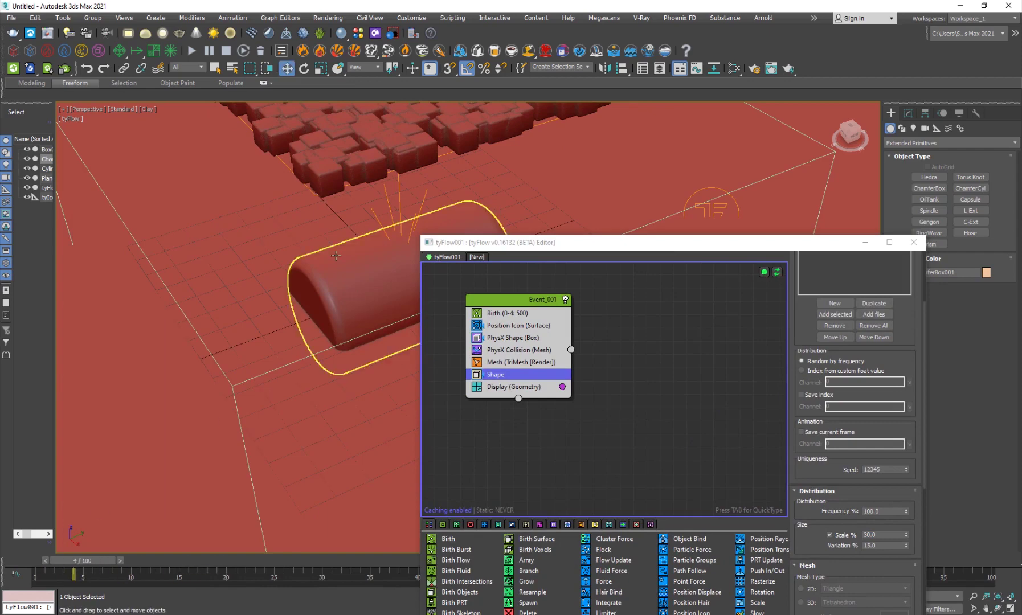
{"action": "middle_click_drag", "start_coordinate": [370, 262], "coordinate": [285, 382]}
{"action": "left_click_drag", "start_coordinate": [517, 246], "coordinate": [583, 57]}
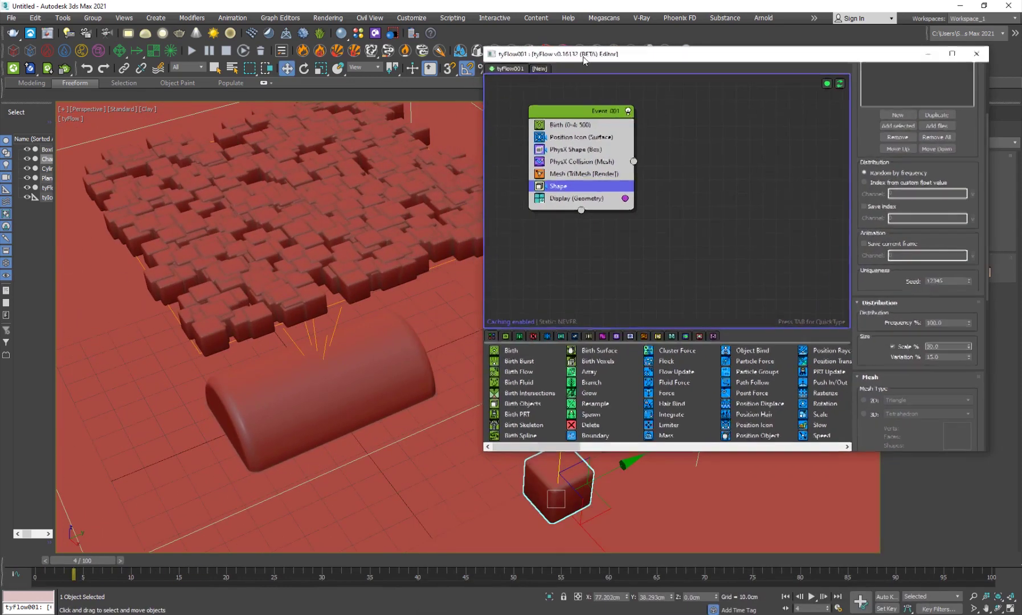
{"action": "left_click", "coordinate": [586, 162]}
{"action": "left_click", "coordinate": [593, 153], "text": "ctrl"}
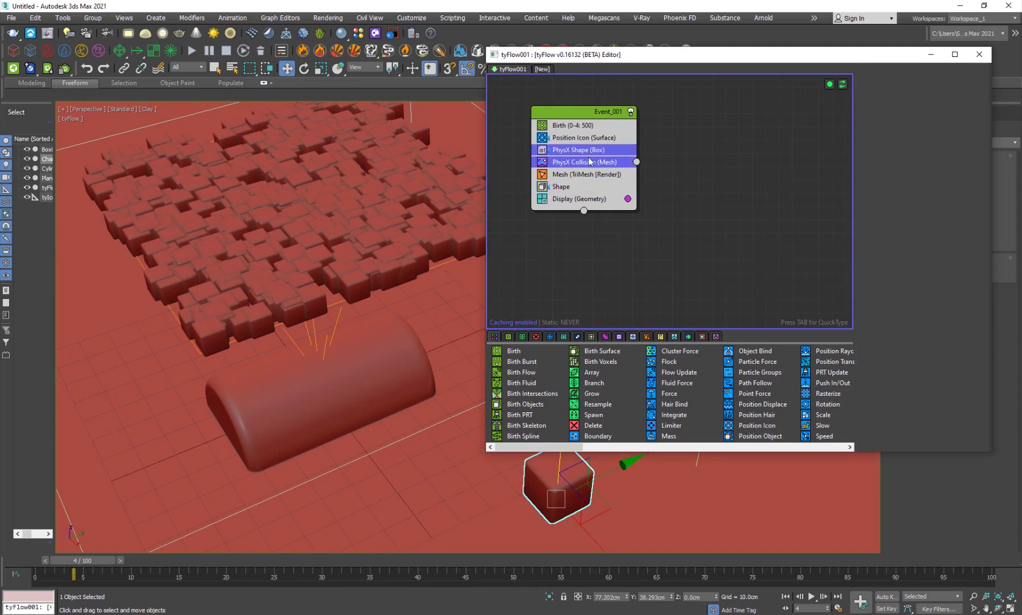
{"action": "left_click_drag", "start_coordinate": [578, 154], "coordinate": [578, 206]}
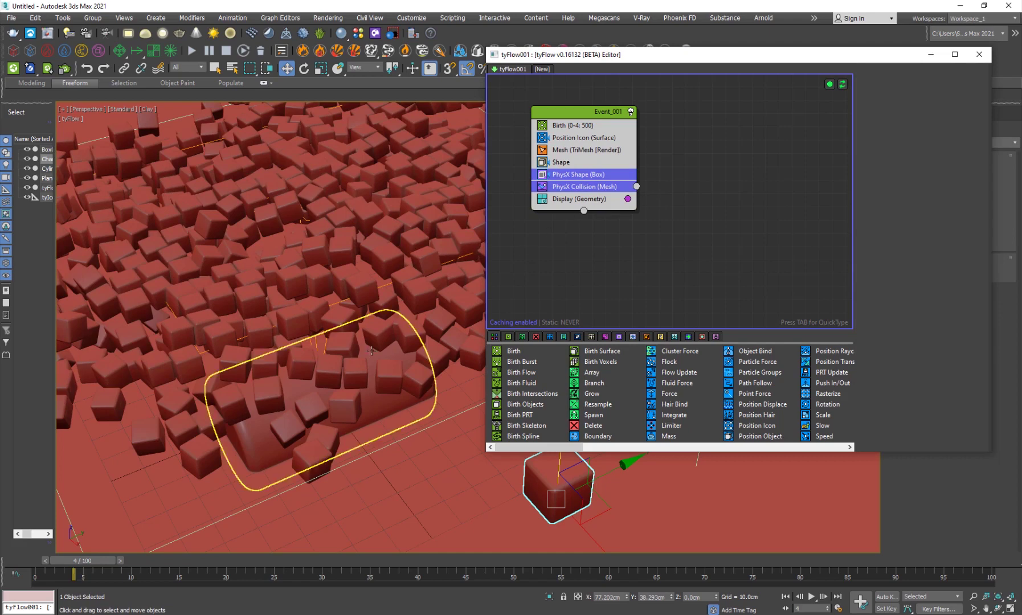
Scrub the simulation to frames 52 and 27, inspect how the cubes settle around the can, and return to frame 0
{"action": "scroll", "coordinate": [296, 362], "scroll_direction": "down", "scroll_amount": 3}
{"action": "left_click_drag", "start_coordinate": [100, 561], "coordinate": [526, 561]}
{"action": "key", "text": "w"}
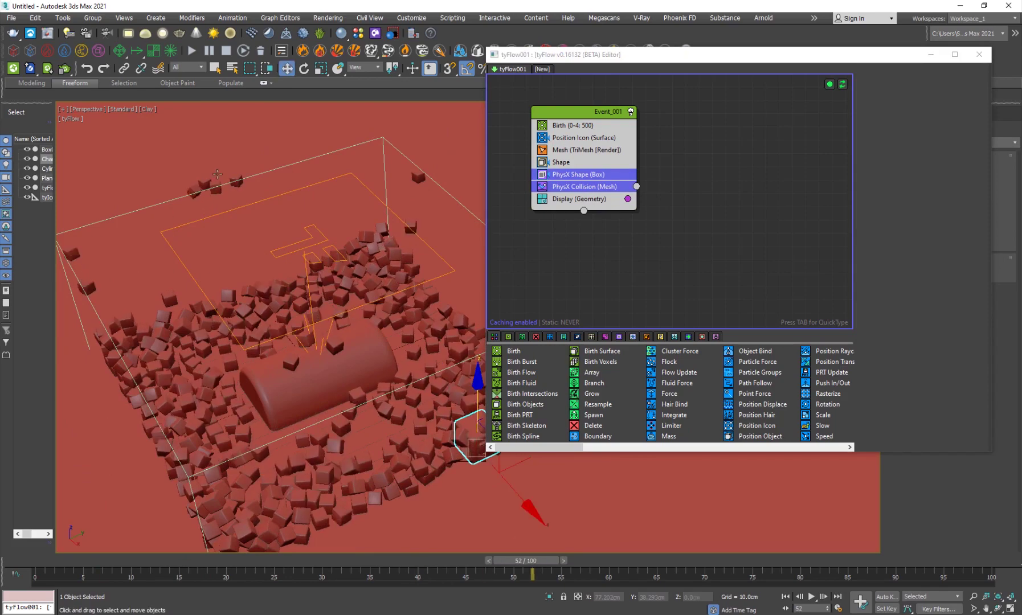
{"action": "left_click_drag", "start_coordinate": [113, 563], "coordinate": [293, 561]}
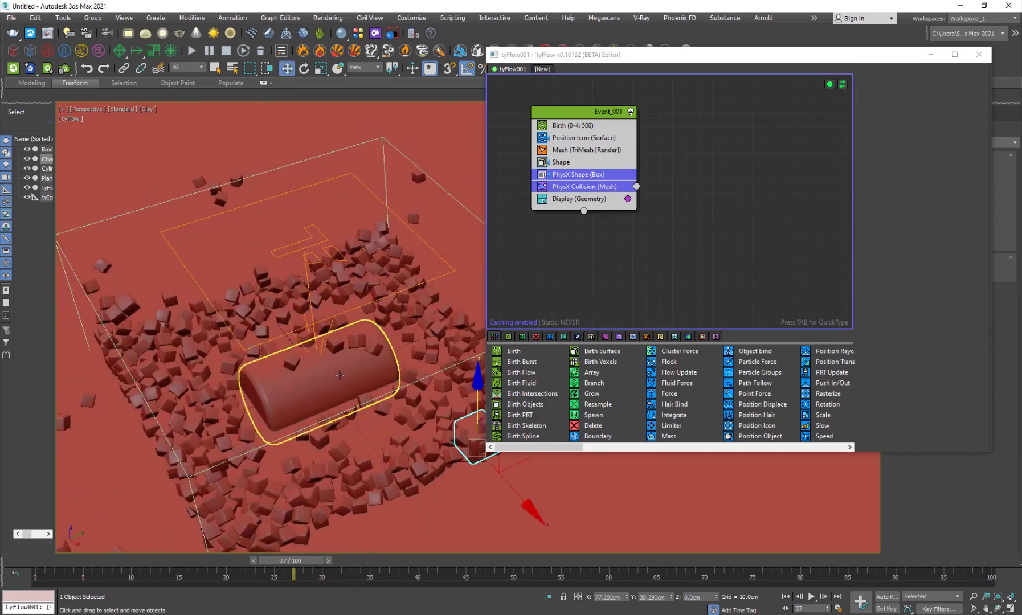
{"action": "scroll", "coordinate": [277, 397], "scroll_direction": "up", "scroll_amount": 6}
{"action": "scroll", "coordinate": [277, 397], "scroll_direction": "up", "scroll_amount": 2}
{"action": "middle_click_drag", "start_coordinate": [277, 397], "coordinate": [364, 358]}
{"action": "scroll", "coordinate": [312, 354], "scroll_direction": "down", "scroll_amount": 2}
{"action": "scroll", "coordinate": [375, 336], "scroll_direction": "down", "scroll_amount": 3}
{"action": "left_click_drag", "start_coordinate": [59, 562], "coordinate": [35, 560]}
{"action": "middle_click_drag", "start_coordinate": [336, 350], "coordinate": [277, 409]}
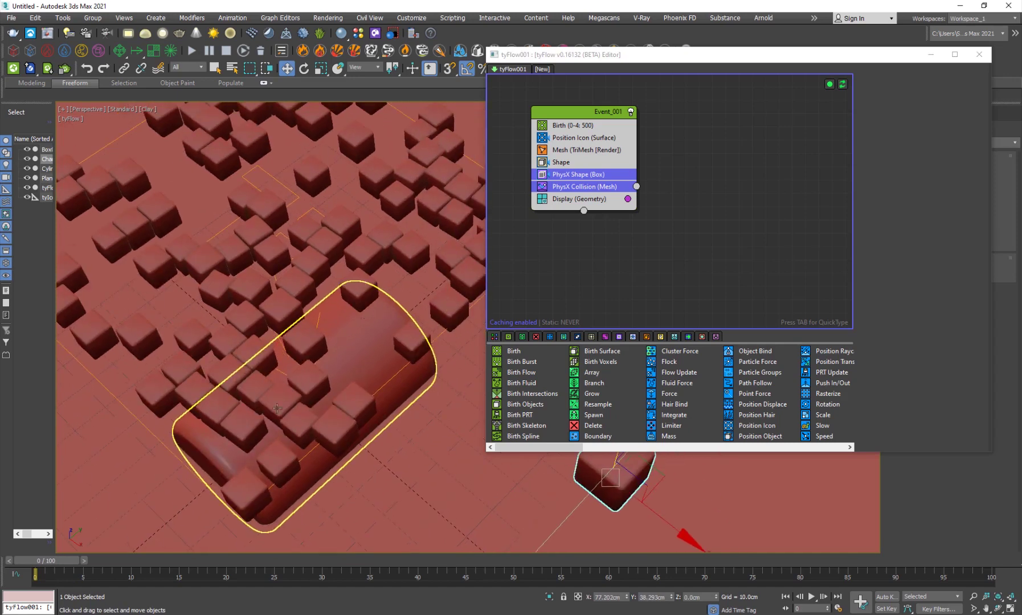
Set the Birth operator's total to 900 particles
{"action": "left_click", "coordinate": [600, 126]}
{"action": "double_click", "coordinate": [949, 111]}
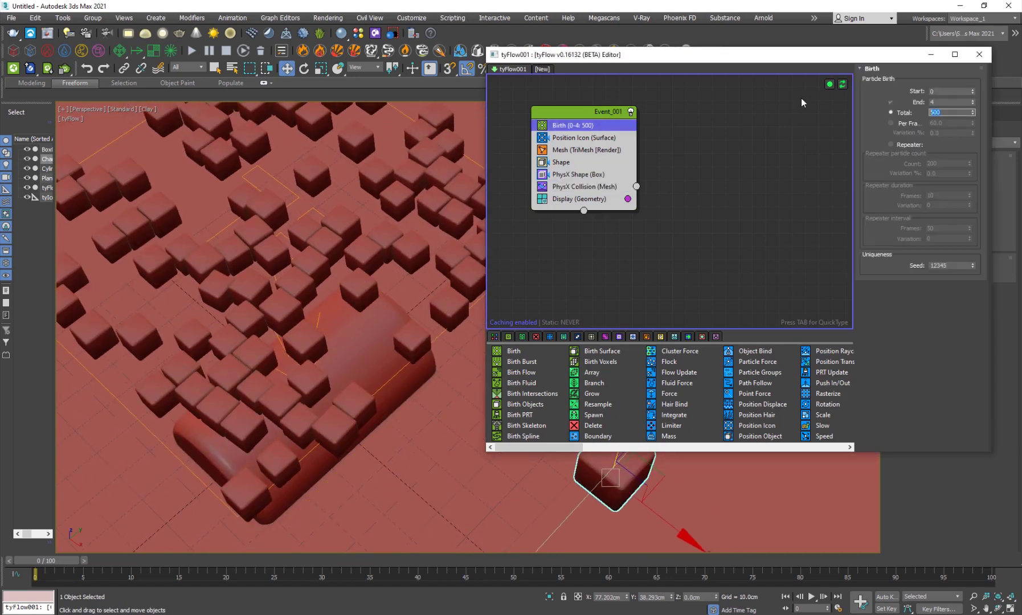
{"action": "type", "text": "00"}
{"action": "key", "text": "Return"}
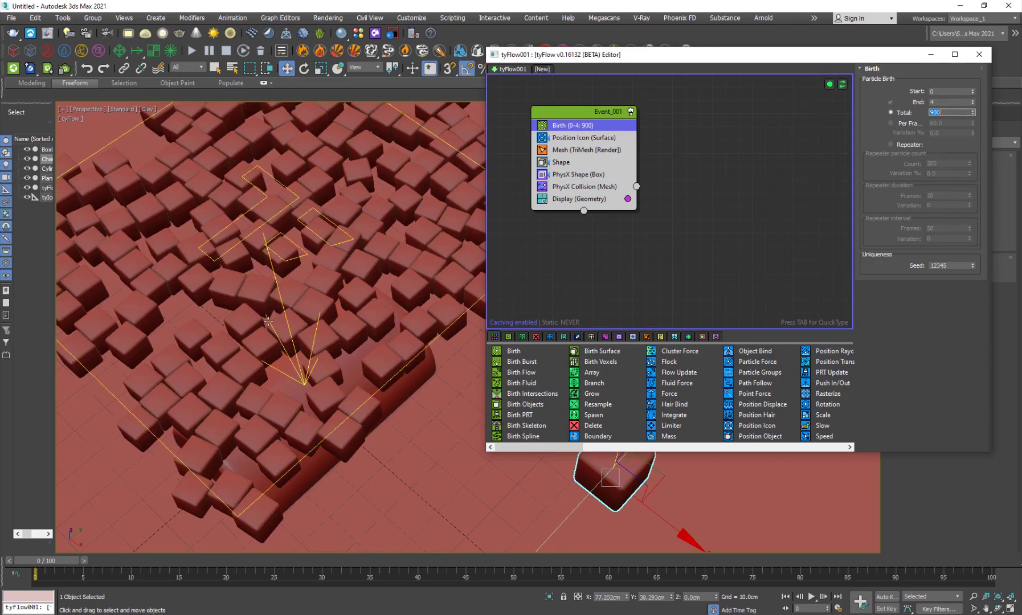
Uniformly scale down the tyFlow emitter icon above the can and check the falling cubes at frame 34
{"action": "scroll", "coordinate": [265, 321], "scroll_direction": "down", "scroll_amount": 4}
{"action": "mouse_move", "coordinate": [50, 561]}
{"action": "left_mouse_down"}
{"action": "mouse_move", "coordinate": [353, 545]}
{"action": "mouse_move", "coordinate": [252, 560]}
{"action": "mouse_move", "coordinate": [35, 561]}
{"action": "left_mouse_up"}
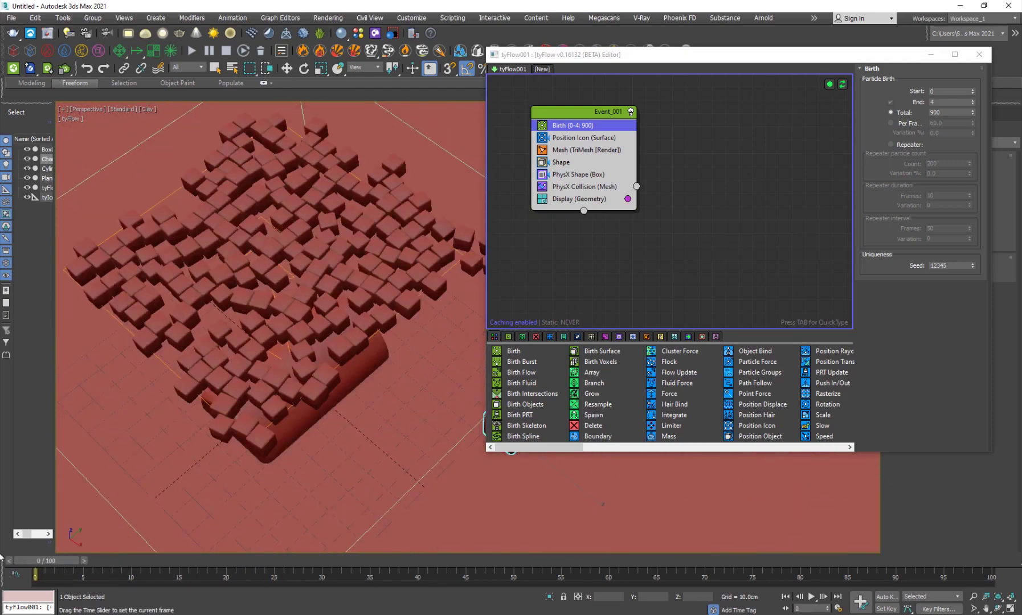
{"action": "key", "text": "w"}
{"action": "middle_click_drag", "start_coordinate": [249, 330], "coordinate": [237, 312], "text": "alt"}
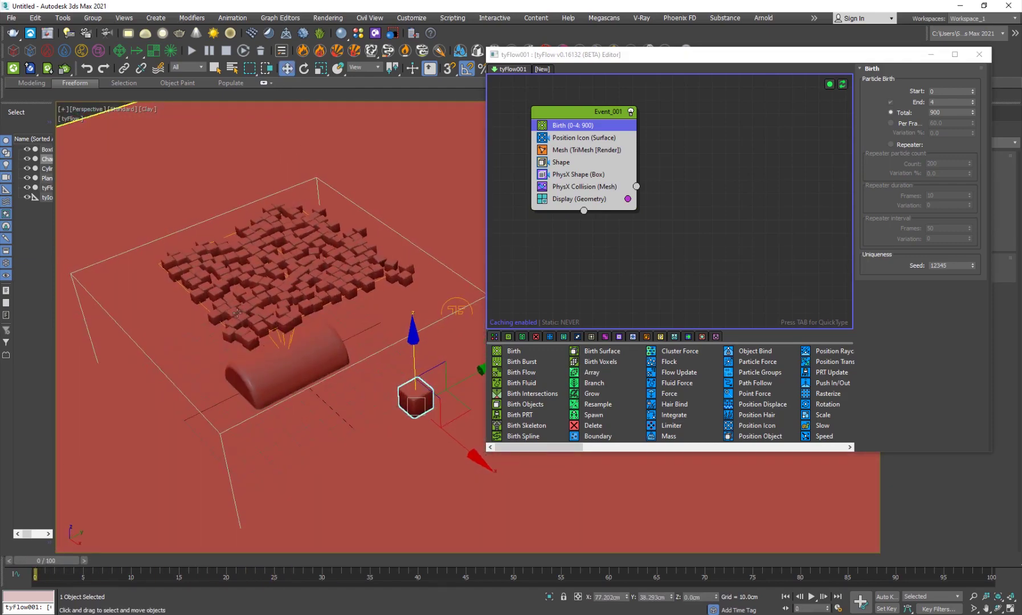
{"action": "left_click", "coordinate": [205, 309]}
{"action": "key", "text": "r"}
{"action": "left_click_drag", "start_coordinate": [267, 270], "coordinate": [109, 533]}
{"action": "mouse_move", "coordinate": [60, 563]}
{"action": "left_mouse_down"}
{"action": "mouse_move", "coordinate": [273, 565]}
{"action": "mouse_move", "coordinate": [365, 551]}
{"action": "left_mouse_up"}
{"action": "scroll", "coordinate": [332, 334], "scroll_direction": "up", "scroll_amount": 3}
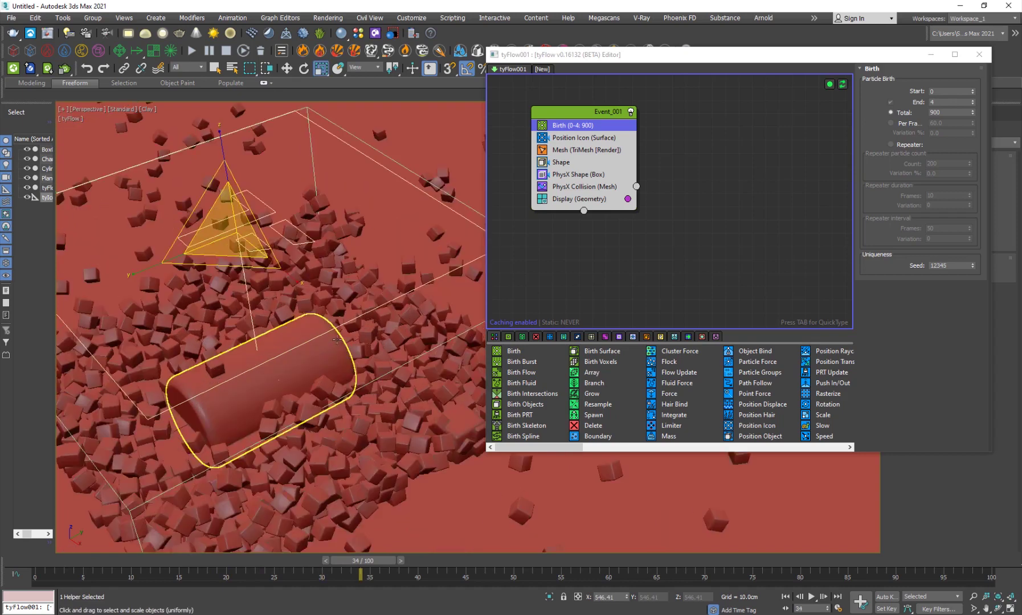
Create a camera from a close-up perspective view of the can surrounded by ice cubes
{"action": "middle_click_drag", "start_coordinate": [330, 336], "coordinate": [311, 330], "text": "alt"}
{"action": "scroll", "coordinate": [307, 328], "scroll_direction": "up", "scroll_amount": 4}
{"action": "middle_click_drag", "start_coordinate": [279, 383], "coordinate": [388, 377]}
{"action": "scroll", "coordinate": [285, 361], "scroll_direction": "down", "scroll_amount": 3}
{"action": "scroll", "coordinate": [345, 352], "scroll_direction": "up", "scroll_amount": 3}
{"action": "key", "text": "ctrl+c"}
{"action": "key", "text": "w"}
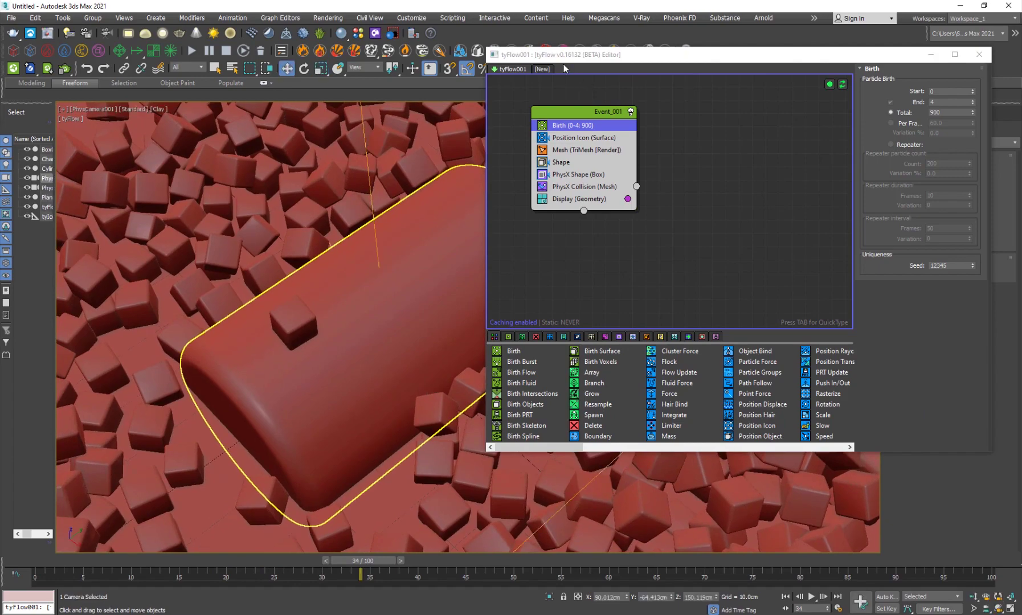
Move the tyFlow editor clear of the can, advance to frame 45, and adjust the camera's framing
{"action": "left_click_drag", "start_coordinate": [562, 54], "coordinate": [655, 161]}
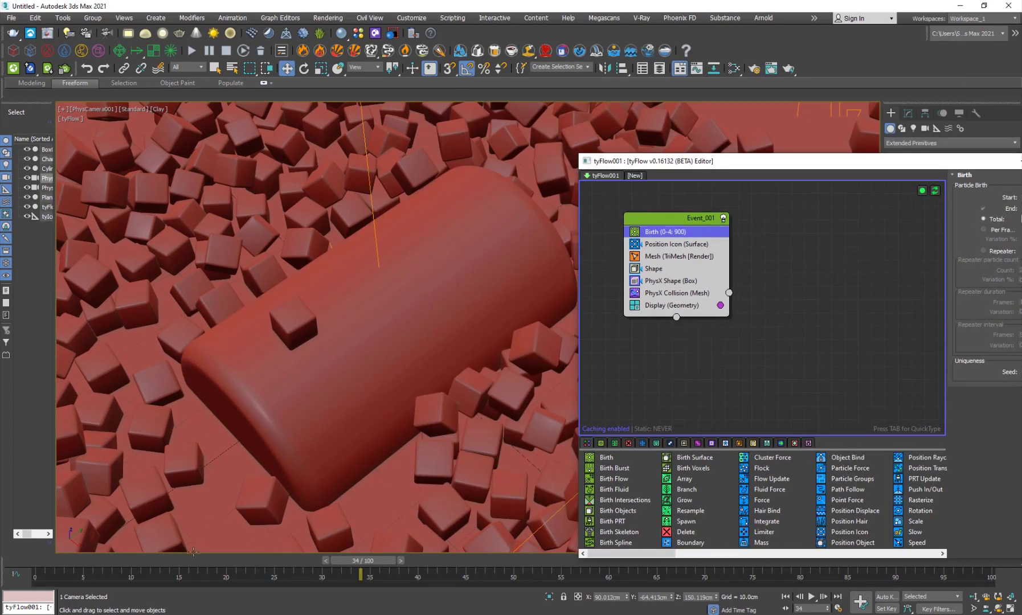
{"action": "left_click_drag", "start_coordinate": [193, 562], "coordinate": [466, 568]}
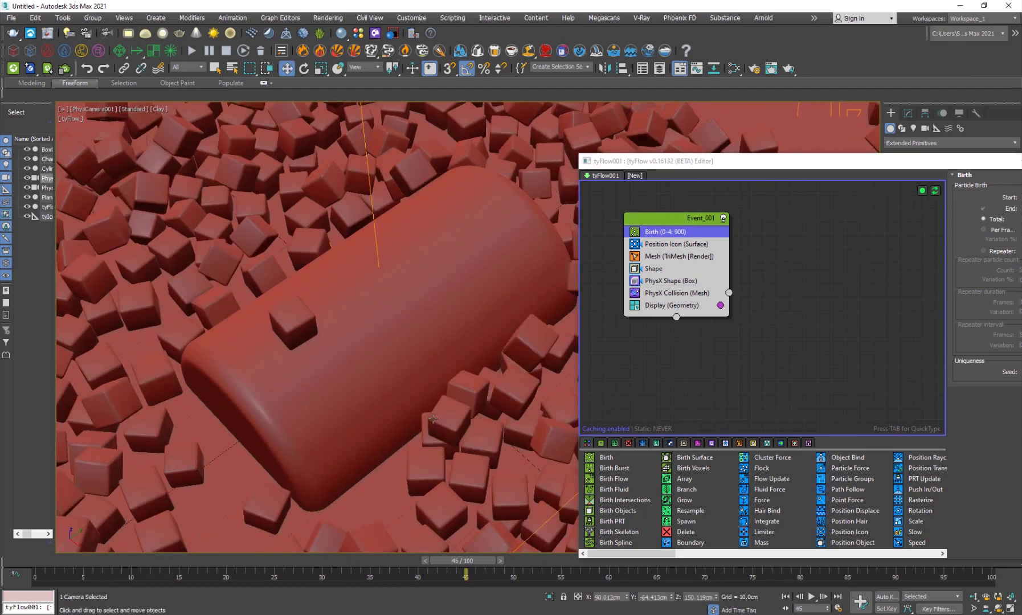
{"action": "middle_click_drag", "start_coordinate": [433, 419], "coordinate": [405, 391]}
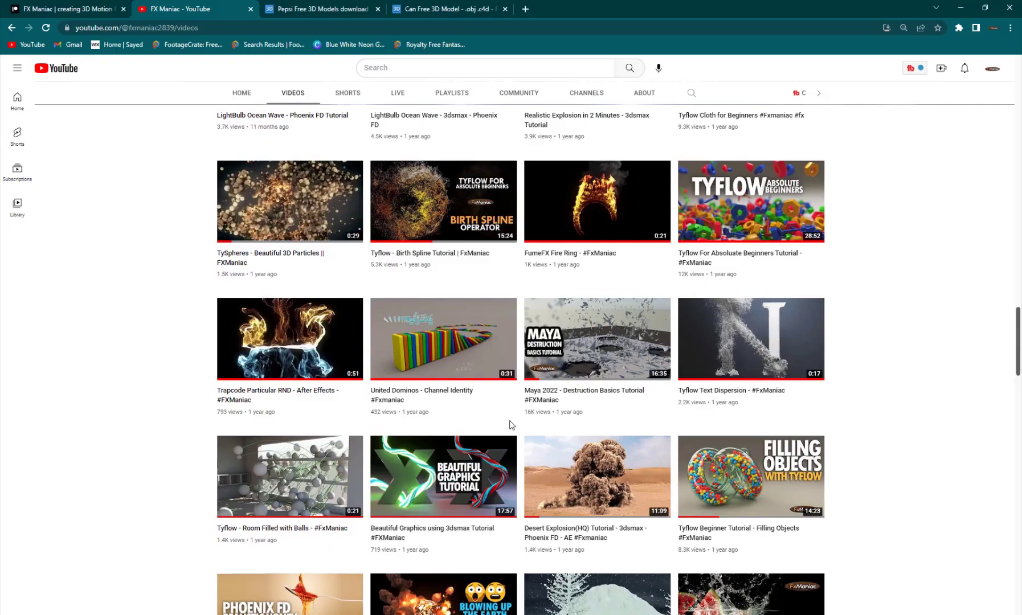
Browse the FX Maniac channel's YouTube videos for the Tyflow water condensation tutorials and return to 3ds Max
{"action": "scroll", "coordinate": [436, 380], "scroll_direction": "down", "scroll_amount": 5}
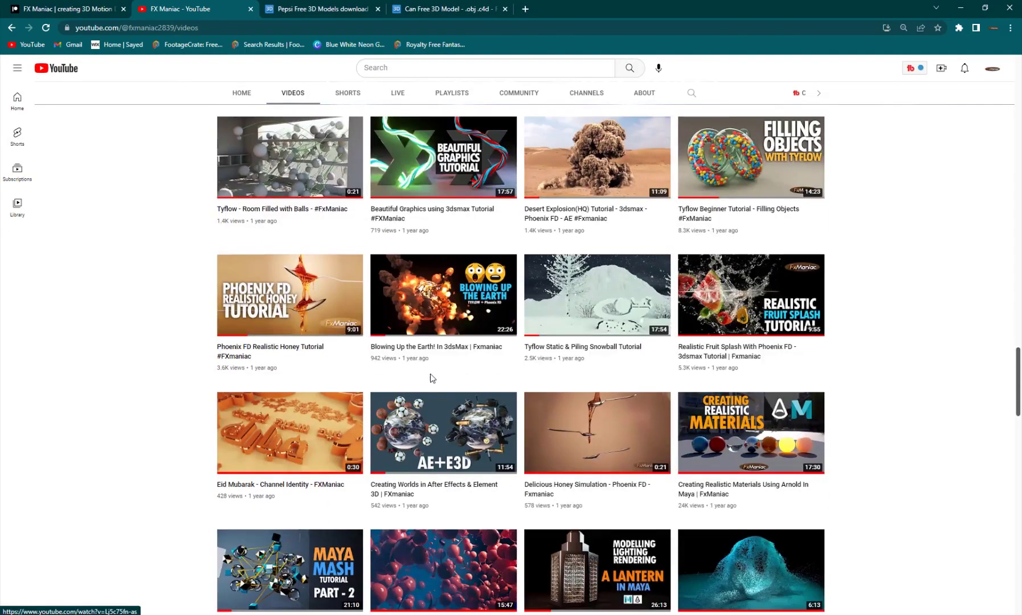
{"action": "scroll", "coordinate": [397, 364], "scroll_direction": "down", "scroll_amount": 5}
{"action": "scroll", "coordinate": [397, 360], "scroll_direction": "down", "scroll_amount": 5}
{"action": "scroll", "coordinate": [604, 375], "scroll_direction": "up", "scroll_amount": 2}
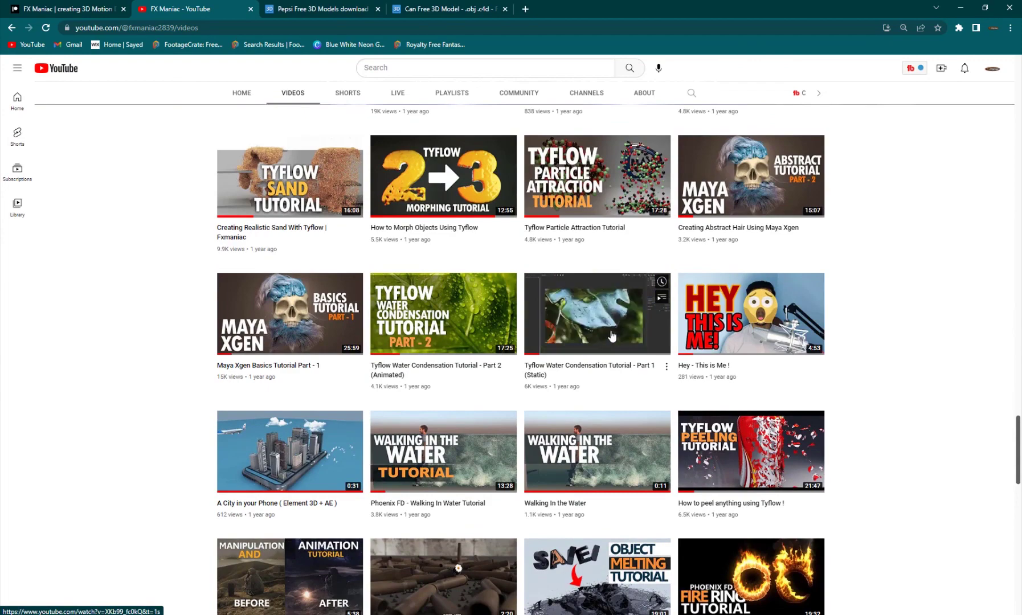
{"action": "left_click", "coordinate": [959, 9]}
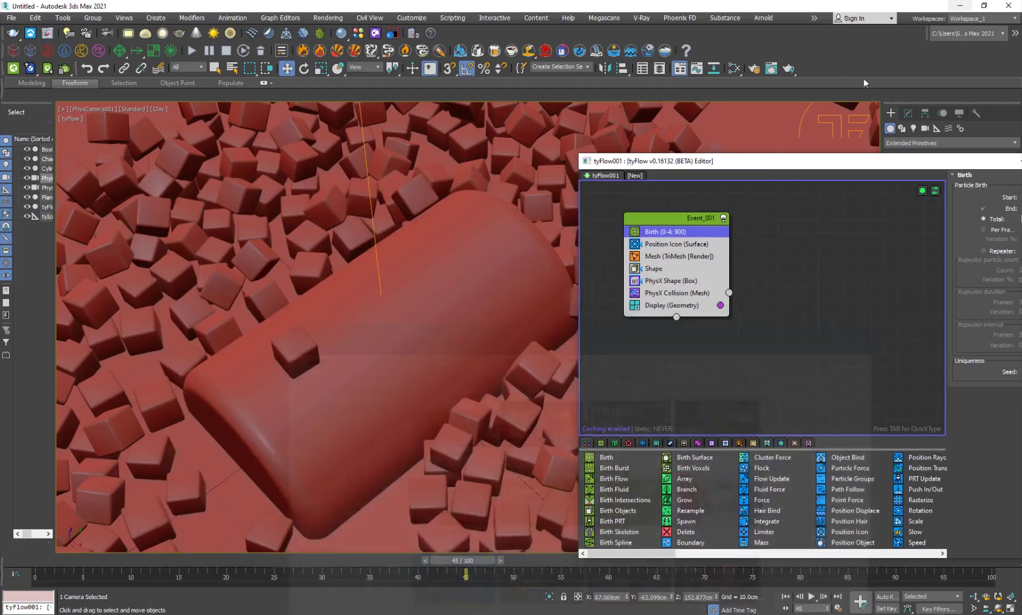
Create a second tyFlow and start an event with a Birth operator ending at frame 0
{"action": "left_click_drag", "start_coordinate": [668, 164], "coordinate": [597, 121]}
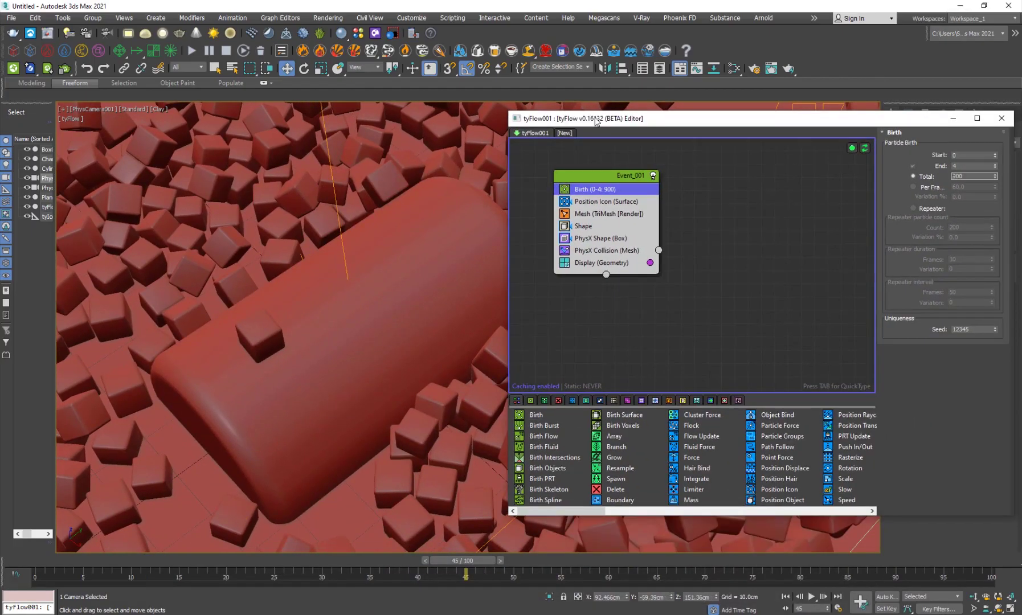
{"action": "left_click", "coordinate": [565, 134]}
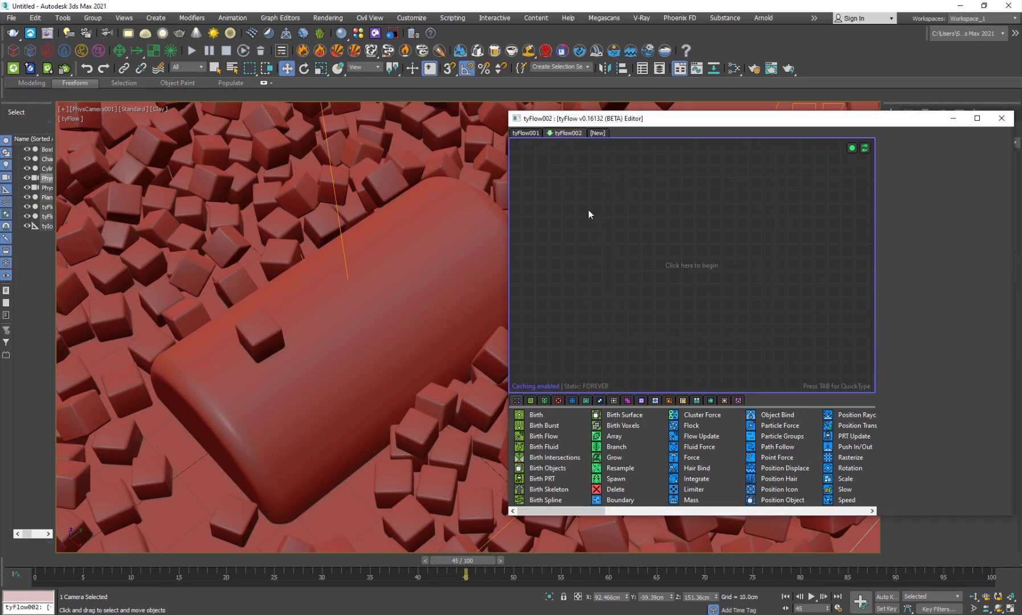
{"action": "right_click", "coordinate": [577, 193]}
{"action": "left_click", "coordinate": [567, 200]}
{"action": "left_click_drag", "start_coordinate": [534, 420], "coordinate": [627, 215]}
{"action": "left_click_drag", "start_coordinate": [613, 122], "coordinate": [579, 119]}
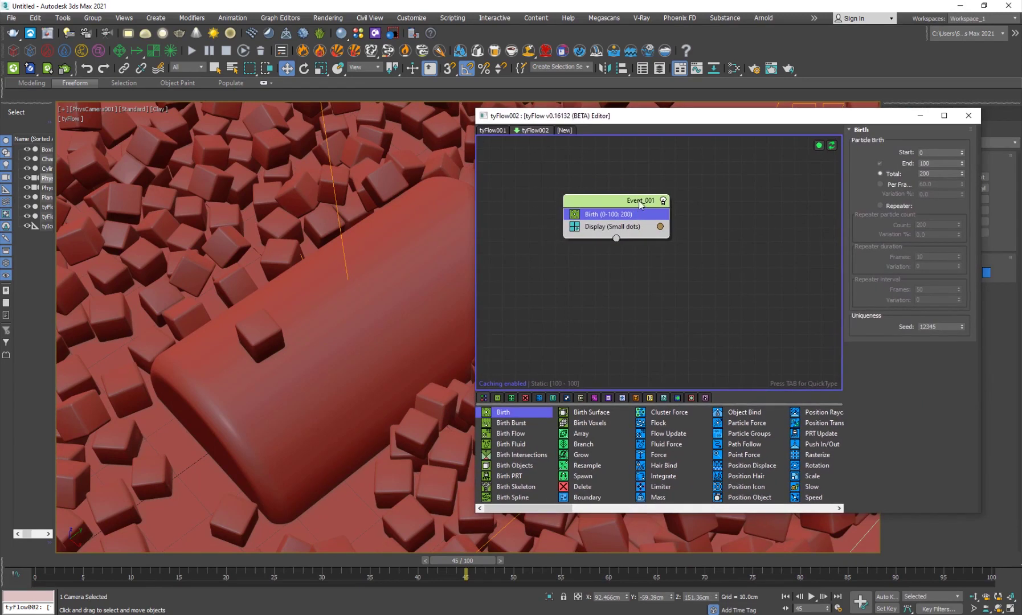
{"action": "right_click", "coordinate": [962, 165]}
Add a Position Object operator to the new event and pick the can, Cylinder001, as its object
{"action": "key", "text": "Tab"}
{"action": "type", "text": "po"}
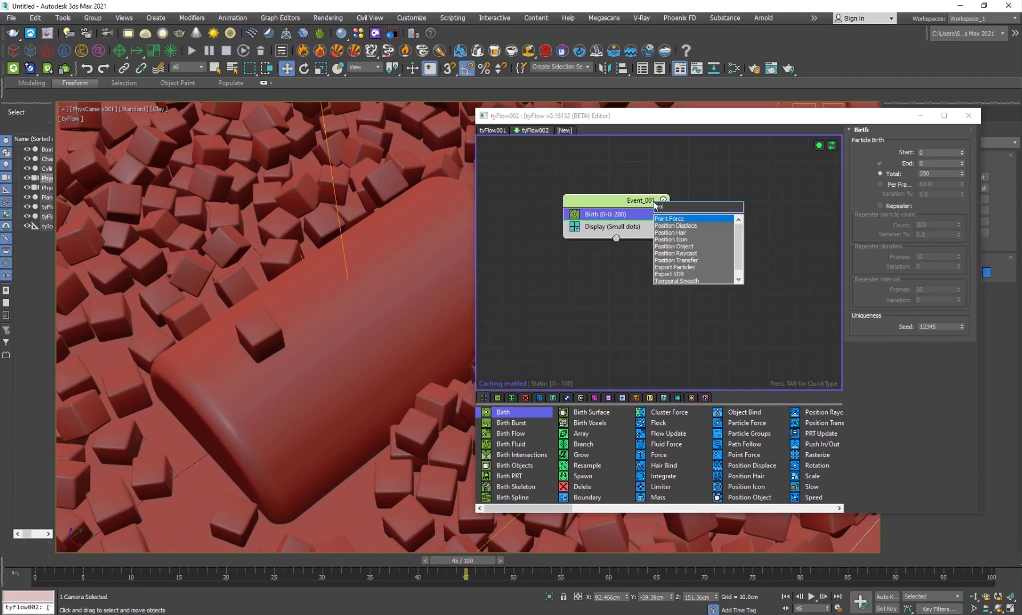
{"action": "key", "text": "Down"}
{"action": "key", "text": "Down"}
{"action": "key", "text": "Down"}
{"action": "key", "text": "Down"}
{"action": "key", "text": "Return"}
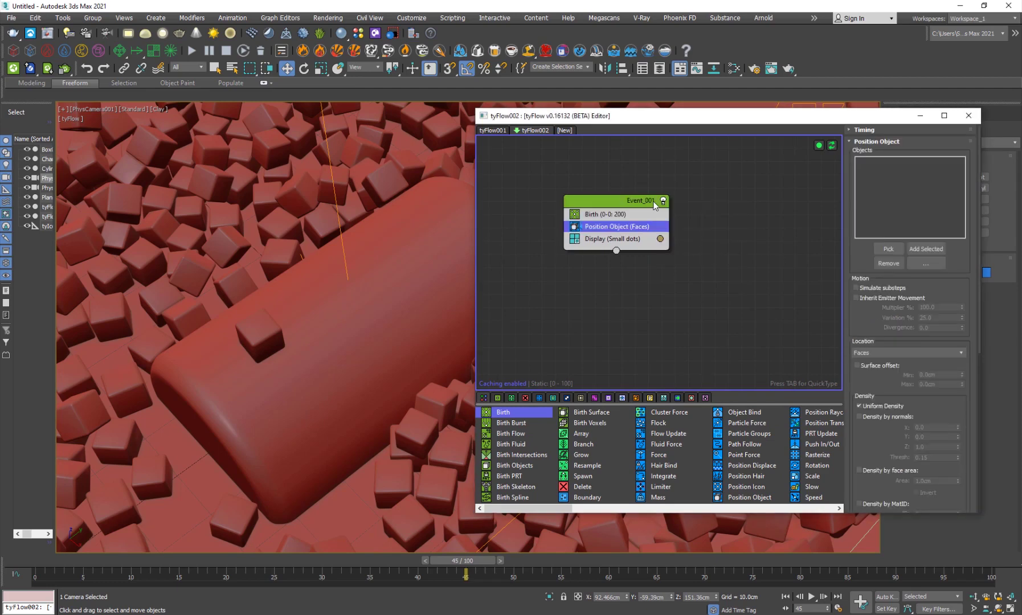
{"action": "left_click", "coordinate": [877, 249]}
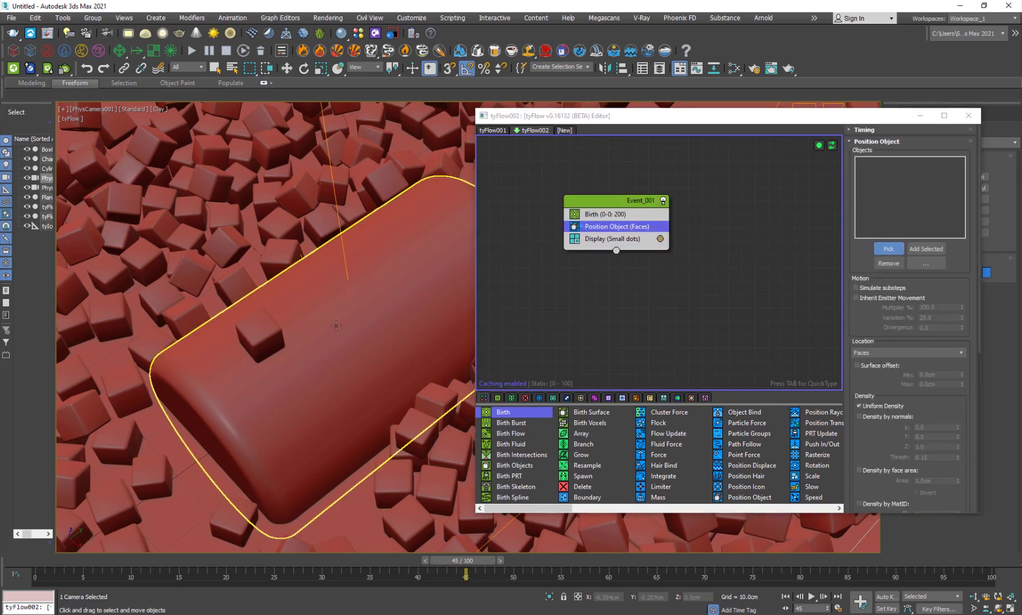
{"action": "left_click", "coordinate": [356, 362]}
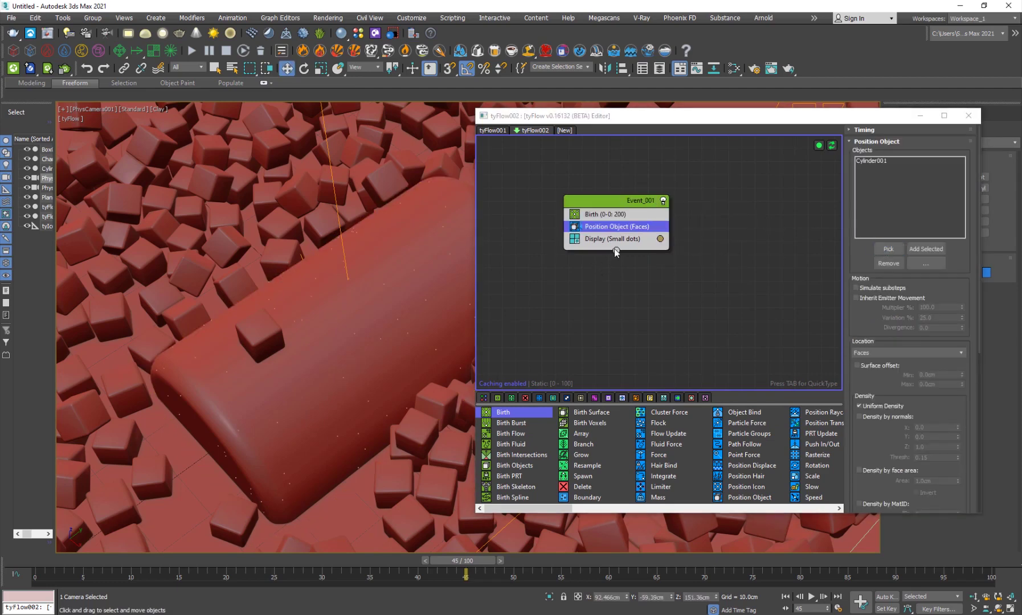
Add a Shape operator between the Position Object and Display operators
{"action": "key", "text": "Tab"}
{"action": "type", "text": "shpa"}
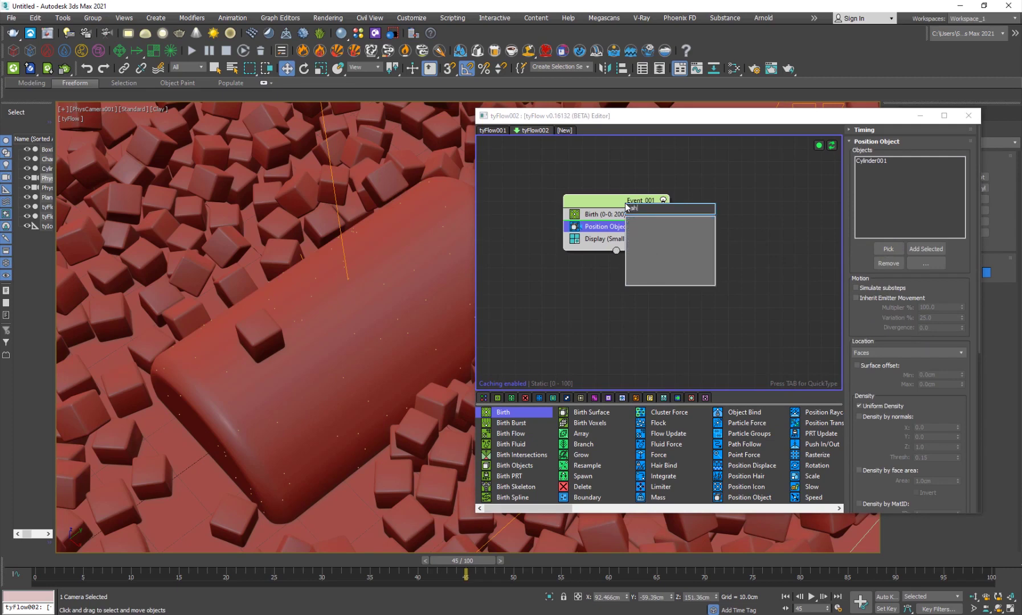
{"action": "key", "text": "BackSpace"}
{"action": "key", "text": "BackSpace"}
{"action": "key", "text": "BackSpace"}
{"action": "type", "text": "hpa"}
{"action": "key", "text": "BackSpace"}
{"action": "type", "text": "a"}
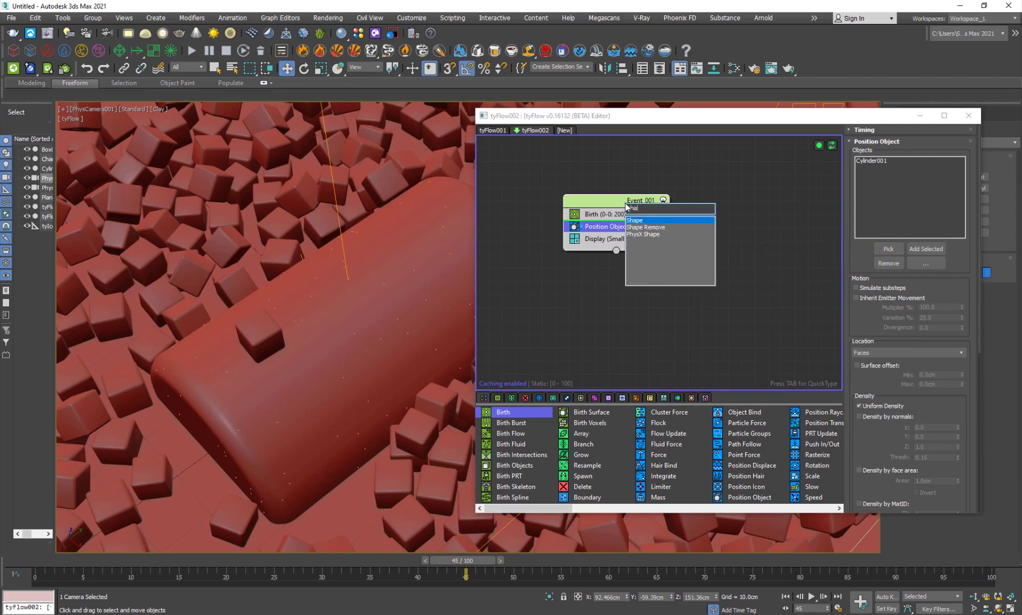
{"action": "key", "text": "Return"}
{"action": "left_click_drag", "start_coordinate": [600, 230], "coordinate": [612, 239]}
Set the Shape operator to the 3D Geosphere (LowRes) mesh and the Display operator's type to Geometry
{"action": "scroll", "coordinate": [876, 456], "scroll_direction": "down", "scroll_amount": 1}
{"action": "scroll", "coordinate": [876, 455], "scroll_direction": "down", "scroll_amount": 5}
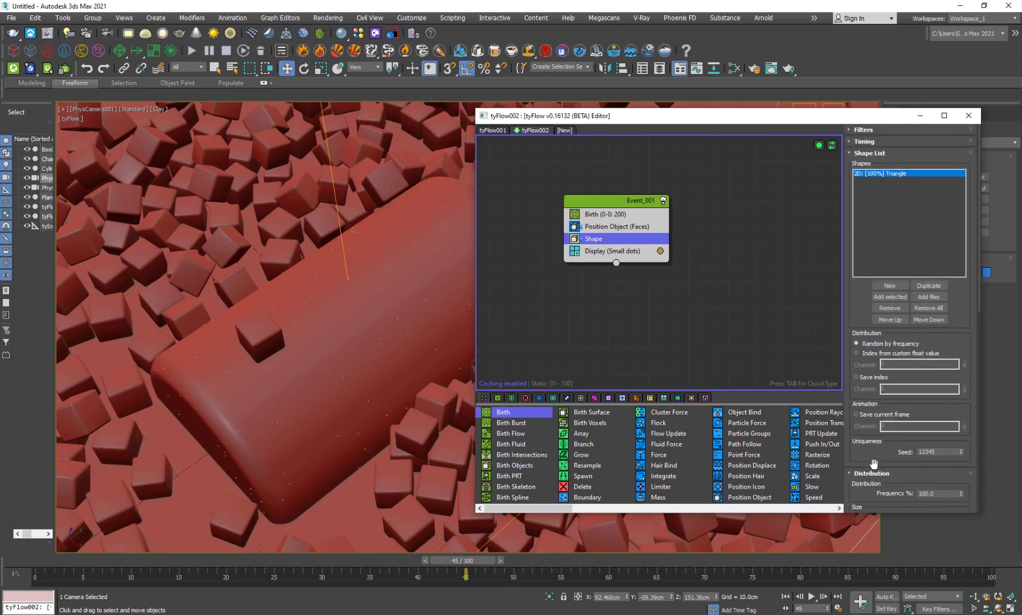
{"action": "left_click", "coordinate": [856, 437]}
{"action": "left_click", "coordinate": [903, 437]}
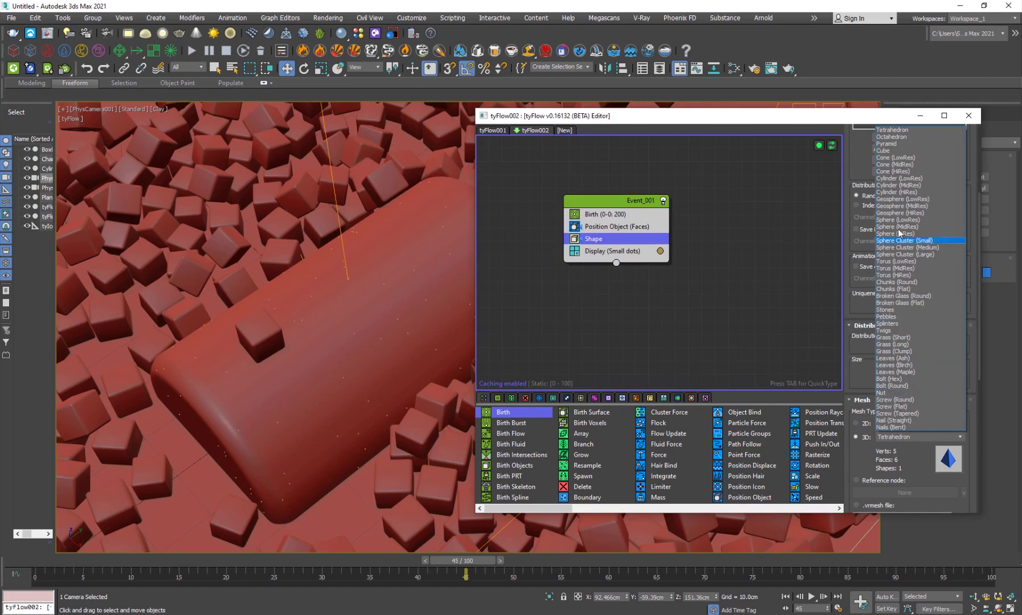
{"action": "left_click", "coordinate": [900, 199]}
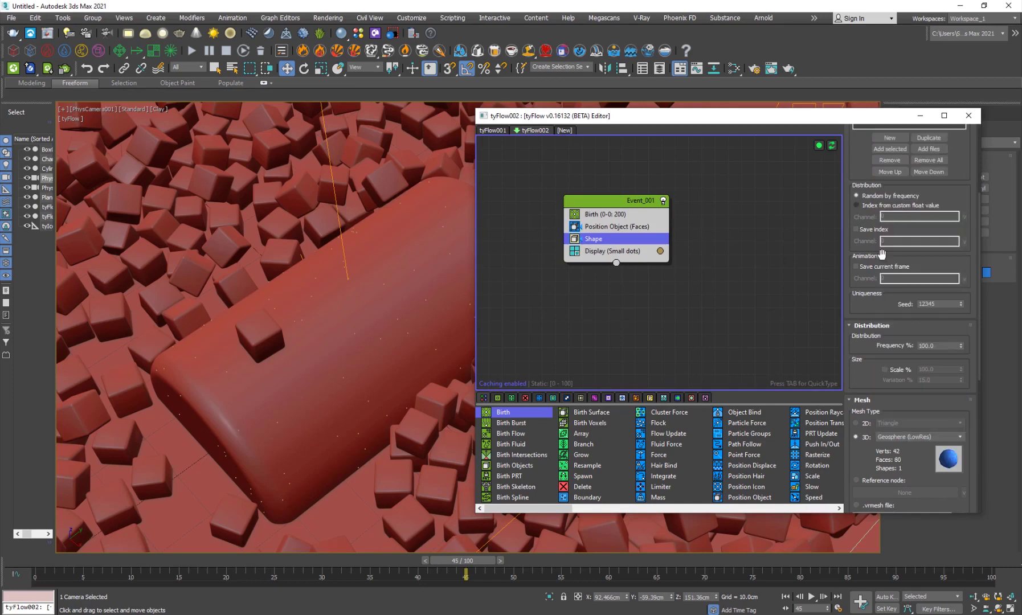
{"action": "left_click", "coordinate": [645, 252]}
{"action": "left_click", "coordinate": [902, 151]}
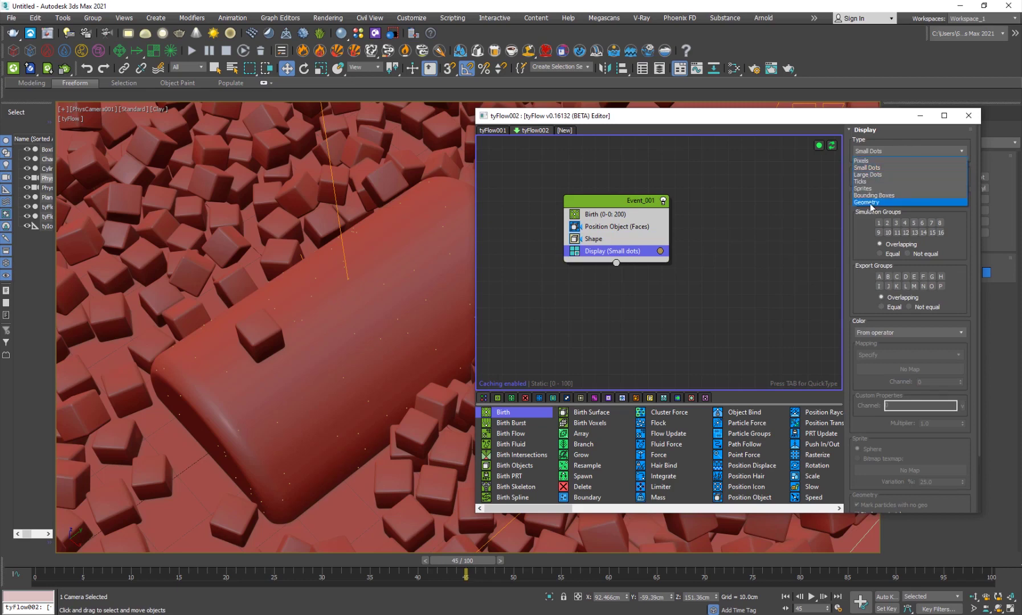
{"action": "left_click", "coordinate": [870, 203]}
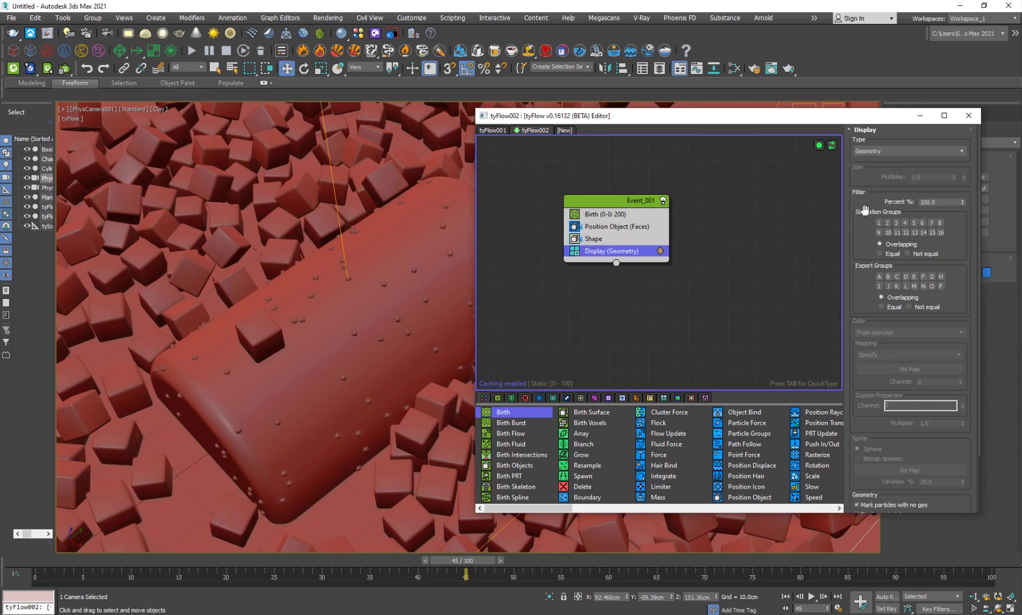
Set the droplet flow's Birth total to 20000 particles
{"action": "left_click", "coordinate": [619, 216]}
{"action": "double_click", "coordinate": [938, 174]}
{"action": "type", "text": "2000"}
{"action": "key", "text": "Return"}
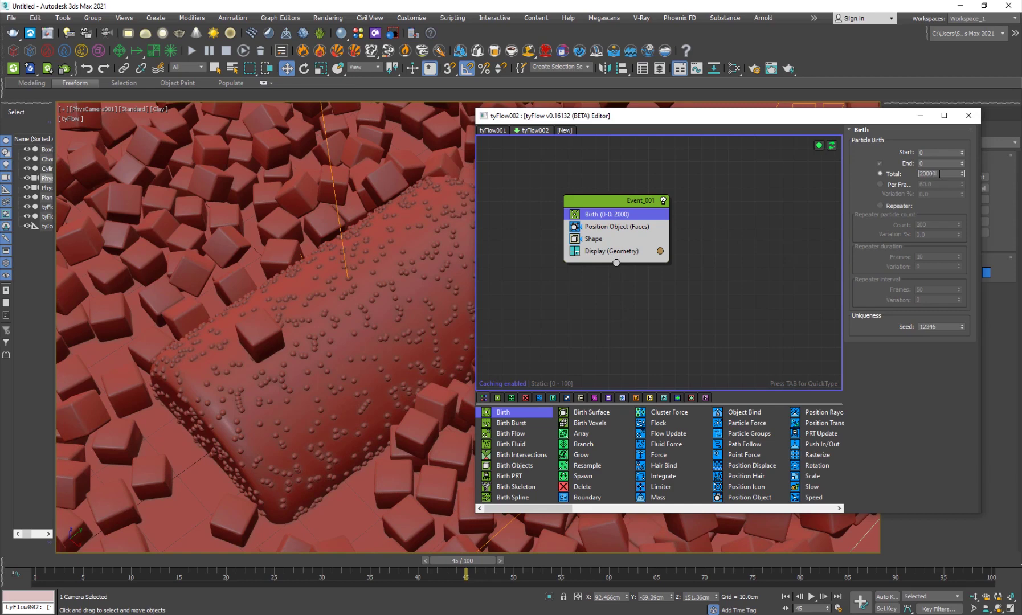
{"action": "type", "text": "0"}
{"action": "key", "text": "Return"}
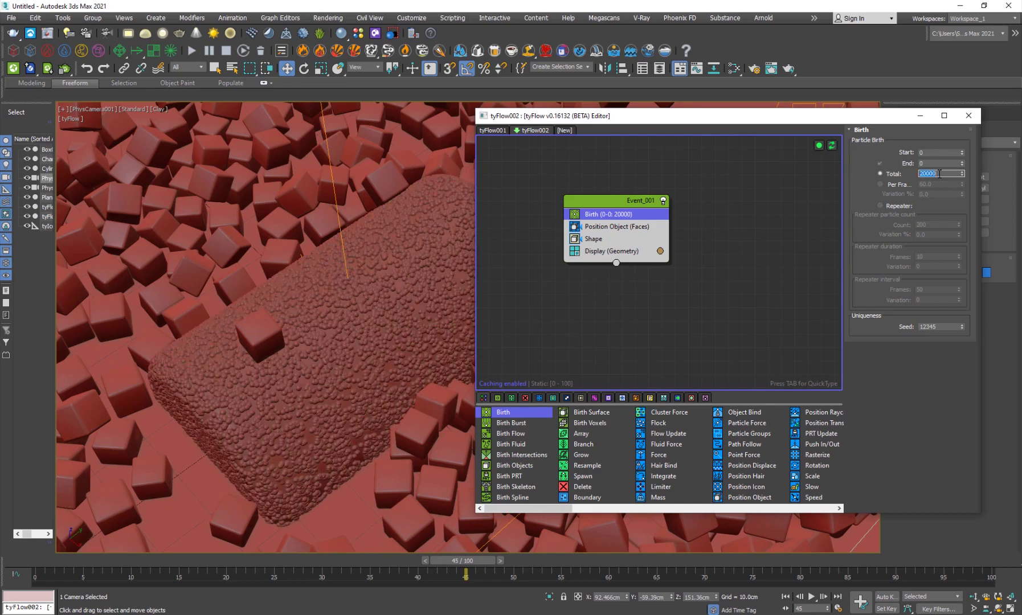
Add a Fuse operator between Shape and Display and set its absolute radius to 0.8 cm
{"action": "left_click", "coordinate": [367, 385]}
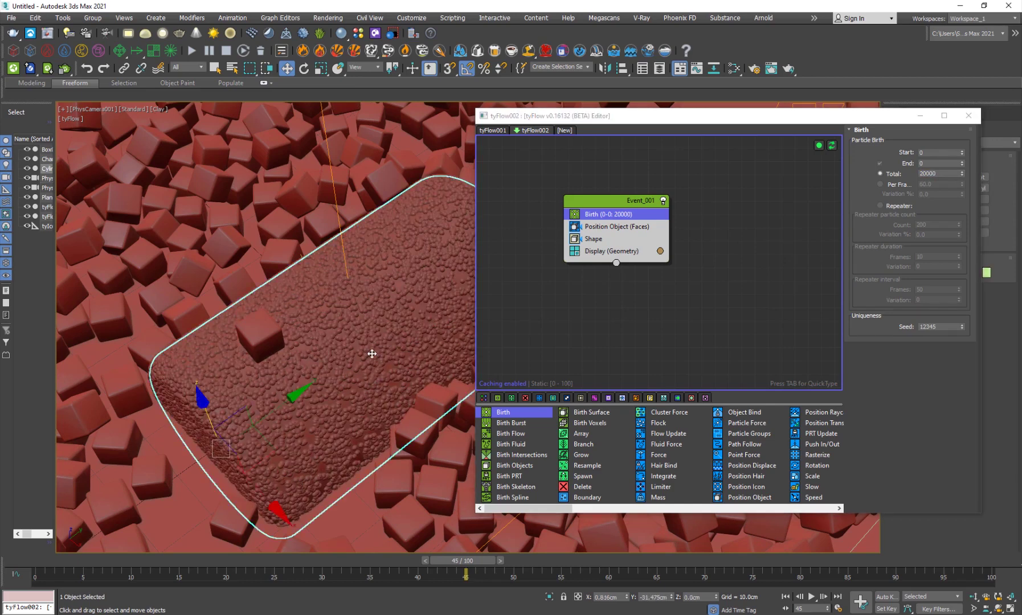
{"action": "key", "text": "p"}
{"action": "scroll", "coordinate": [342, 369], "scroll_direction": "up", "scroll_amount": 4}
{"action": "scroll", "coordinate": [354, 350], "scroll_direction": "down", "scroll_amount": 2}
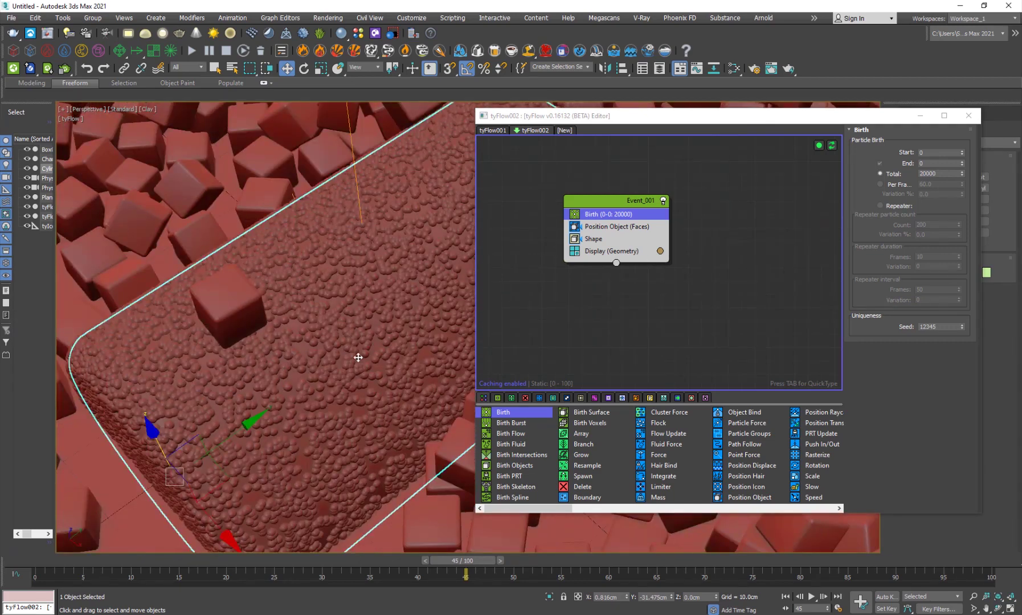
{"action": "left_click", "coordinate": [631, 205]}
{"action": "key", "text": "Tab"}
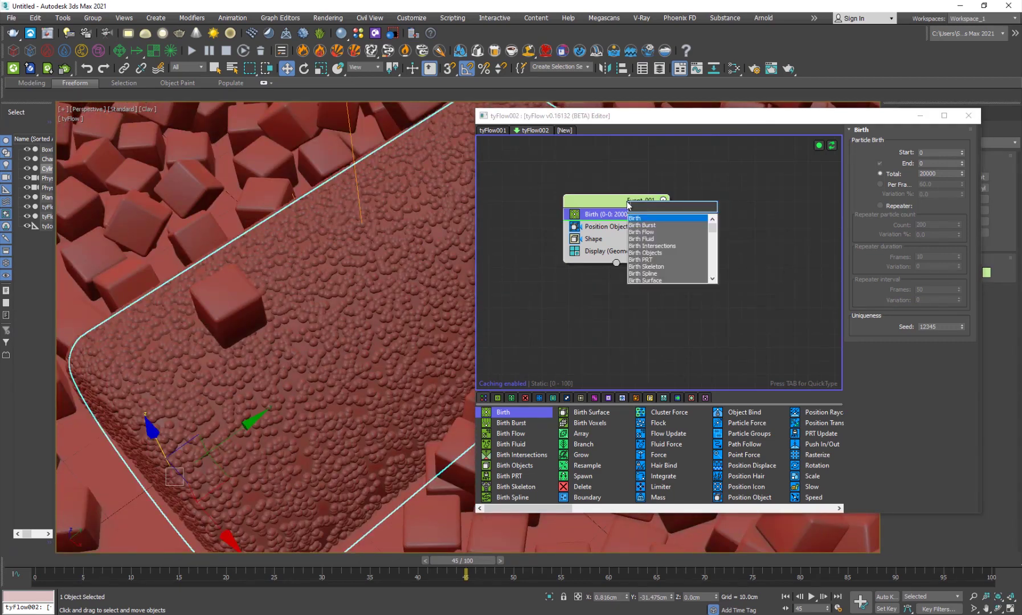
{"action": "type", "text": "fuse"}
{"action": "key", "text": "Return"}
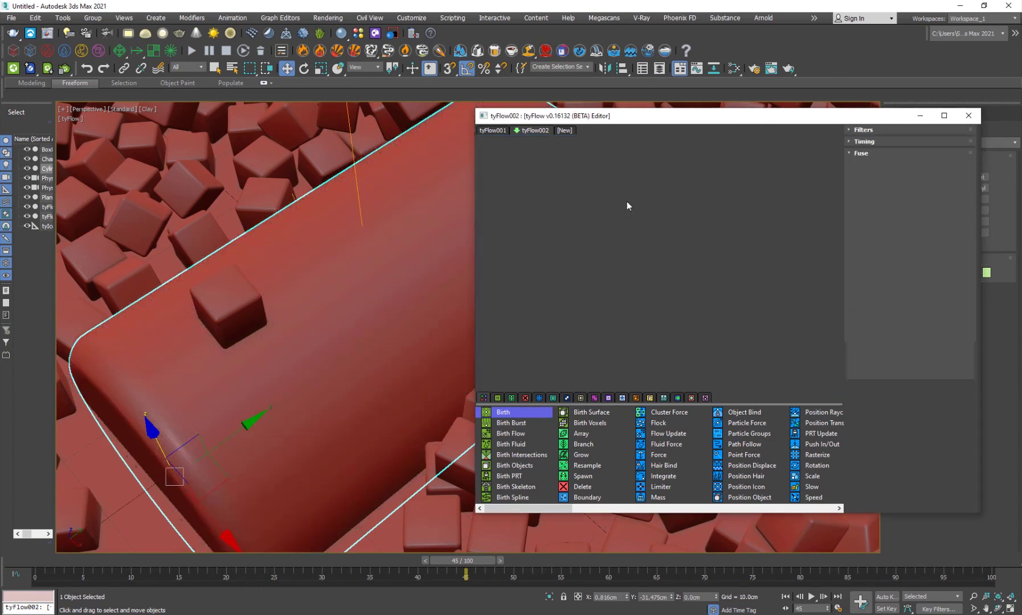
{"action": "left_click_drag", "start_coordinate": [599, 229], "coordinate": [604, 253]}
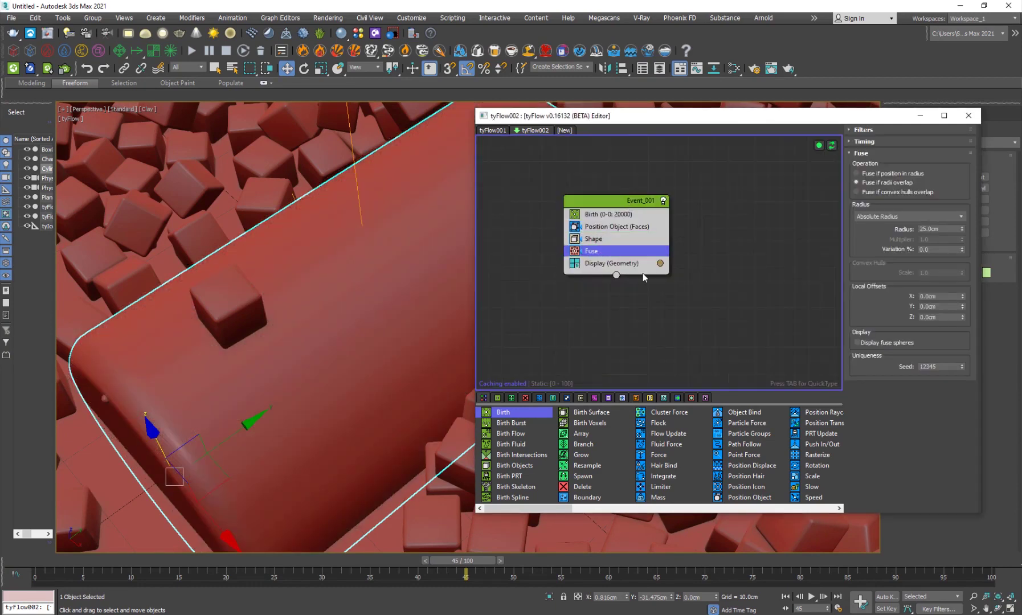
{"action": "left_click_drag", "start_coordinate": [961, 230], "coordinate": [958, 358]}
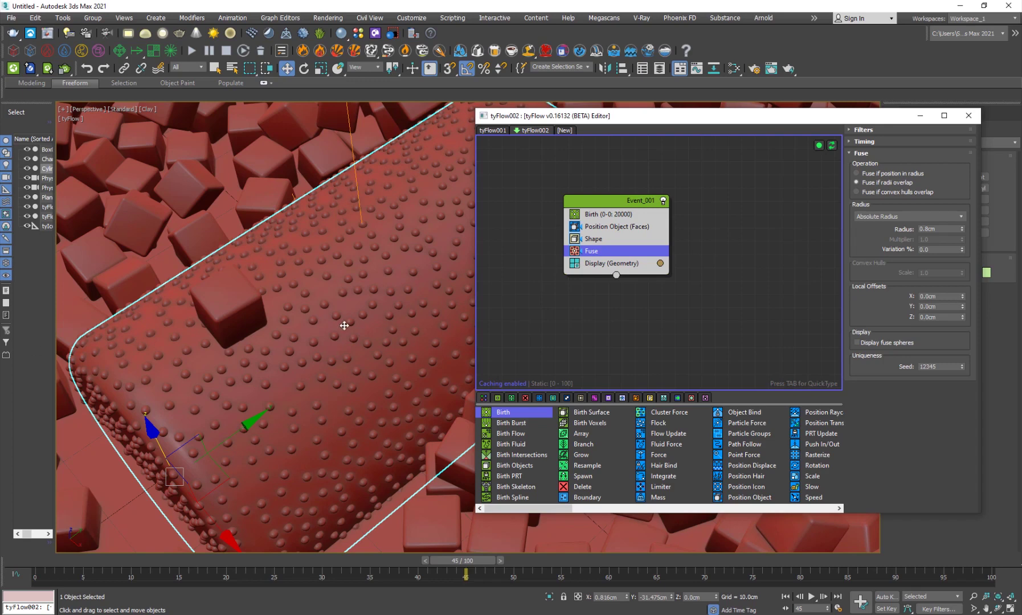
Enable scaling in the droplets' Shape operator, set the scale to about 141.8% with 60% variation, and fine-tune the size
{"action": "left_click", "coordinate": [603, 239]}
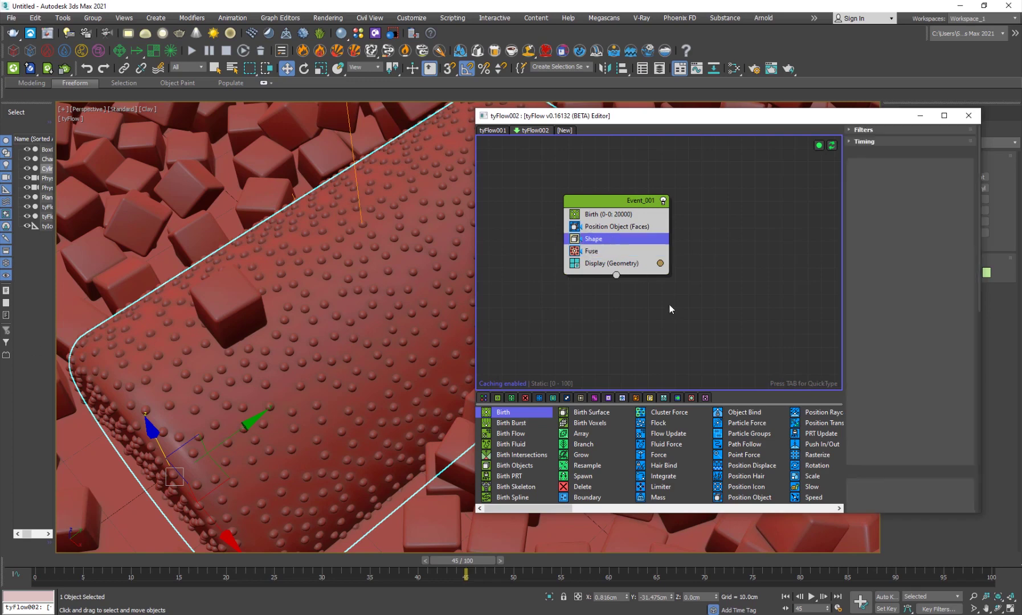
{"action": "scroll", "coordinate": [883, 453], "scroll_direction": "down", "scroll_amount": 3}
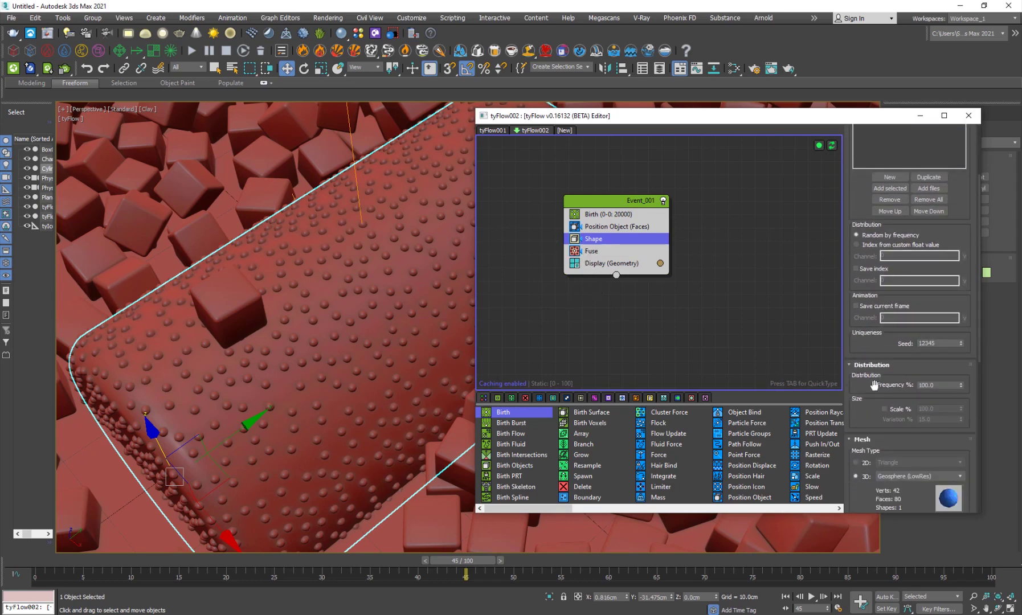
{"action": "scroll", "coordinate": [877, 411], "scroll_direction": "down", "scroll_amount": 1}
{"action": "left_click", "coordinate": [885, 371]}
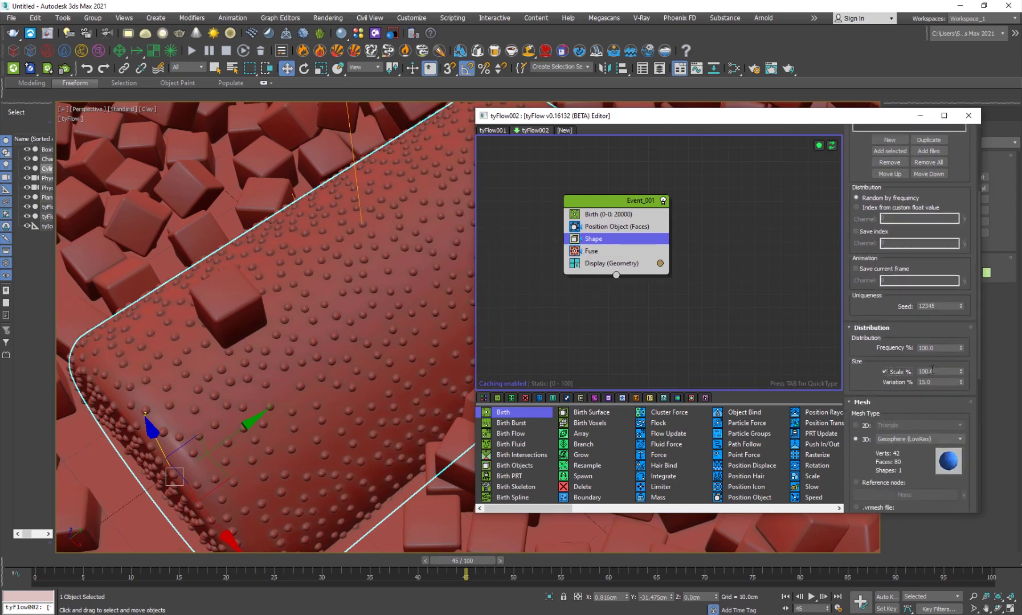
{"action": "left_click_drag", "start_coordinate": [961, 371], "coordinate": [936, 143]}
{"action": "left_click", "coordinate": [946, 382]}
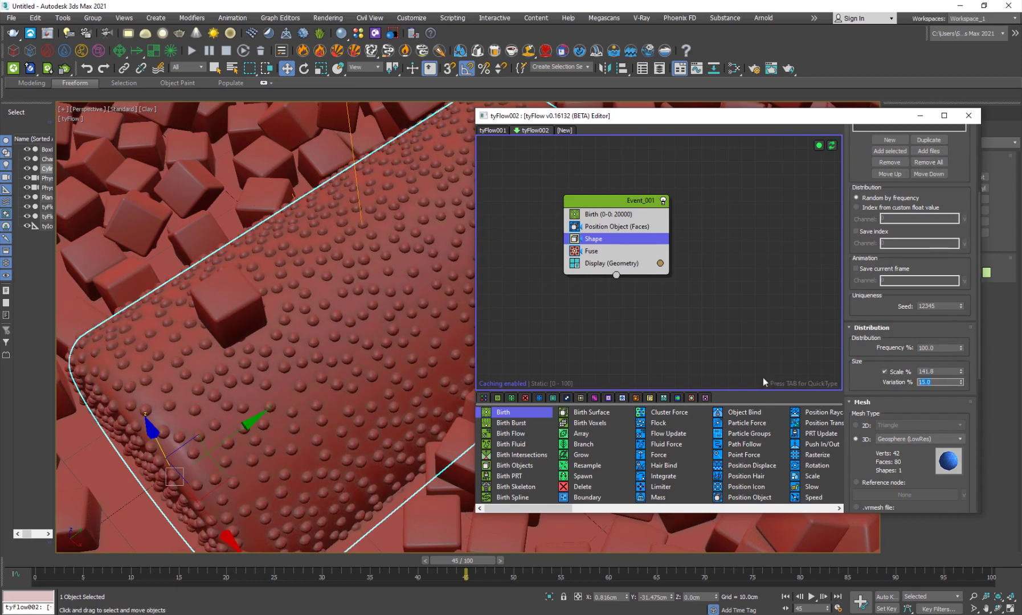
{"action": "type", "text": "60"}
{"action": "key", "text": "Return"}
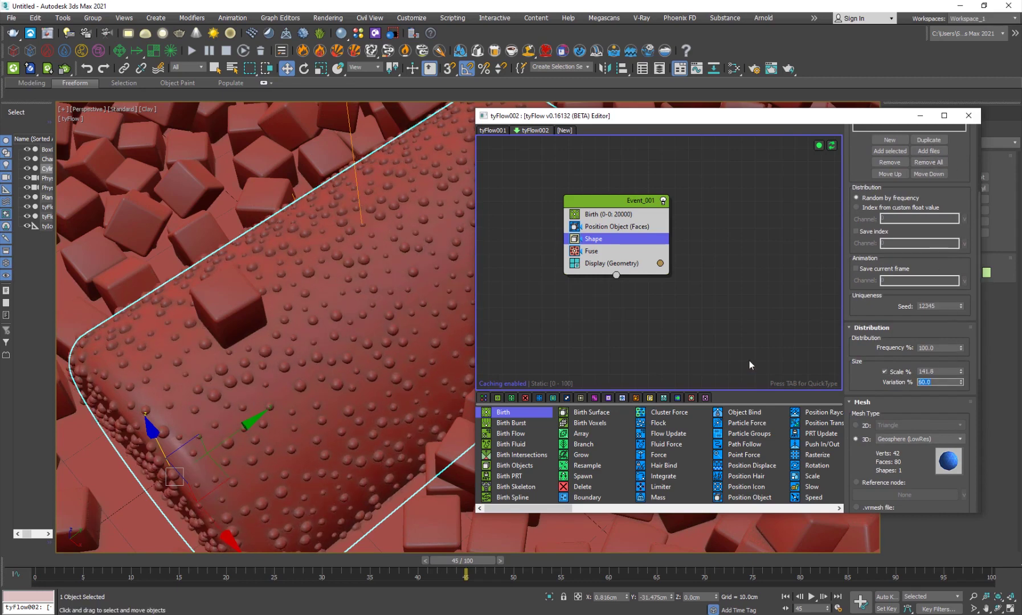
{"action": "type", "text": "7"}
{"action": "left_click_drag", "start_coordinate": [961, 373], "coordinate": [962, 380]}
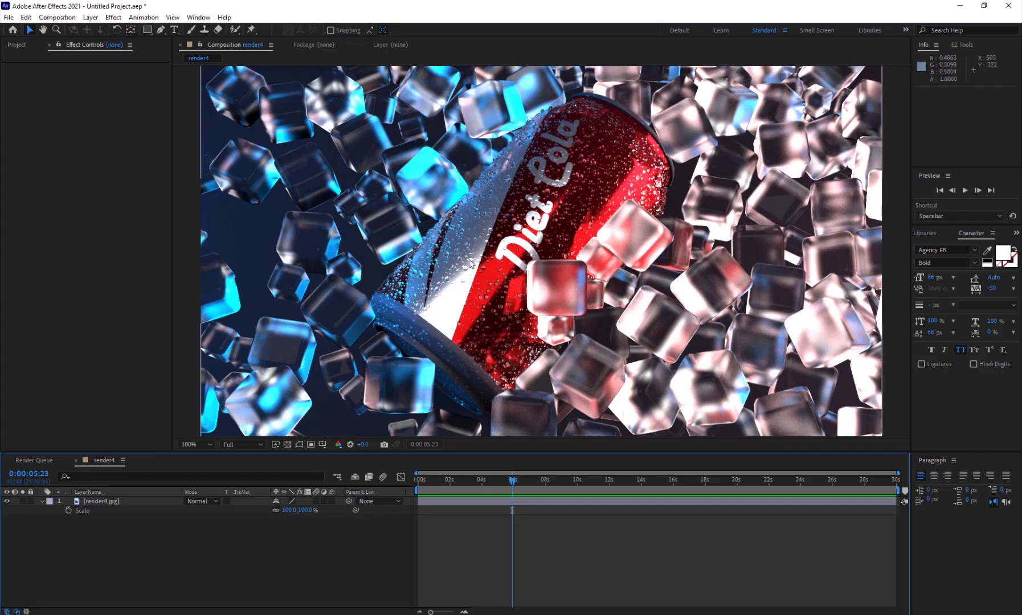
{"action": "scroll", "coordinate": [459, 259], "scroll_direction": "up", "scroll_amount": 2}
{"action": "scroll", "coordinate": [382, 321], "scroll_direction": "down", "scroll_amount": 2}
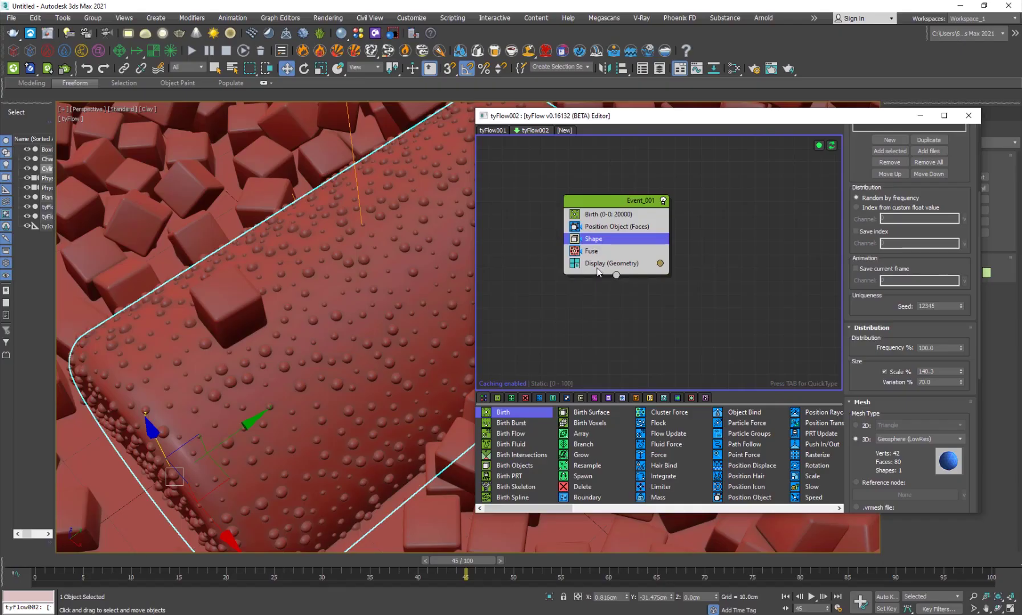
Copy the droplet event and paste a non-instanced duplicate beside the original in the tyFlow editor
{"action": "left_click_drag", "start_coordinate": [617, 200], "coordinate": [534, 198]}
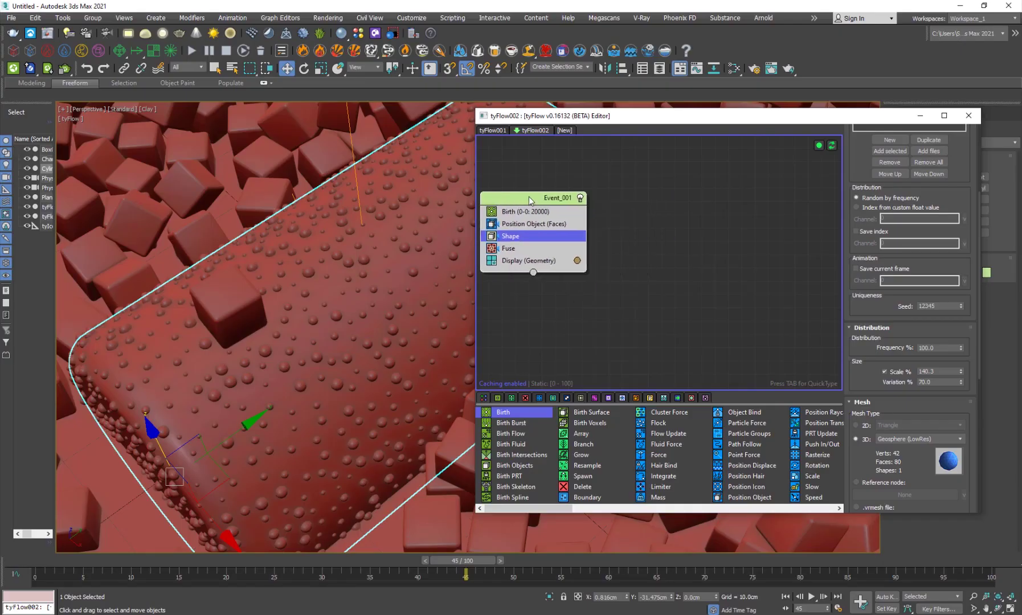
{"action": "right_click", "coordinate": [533, 198]}
{"action": "left_click", "coordinate": [559, 205]}
{"action": "right_click", "coordinate": [646, 197]}
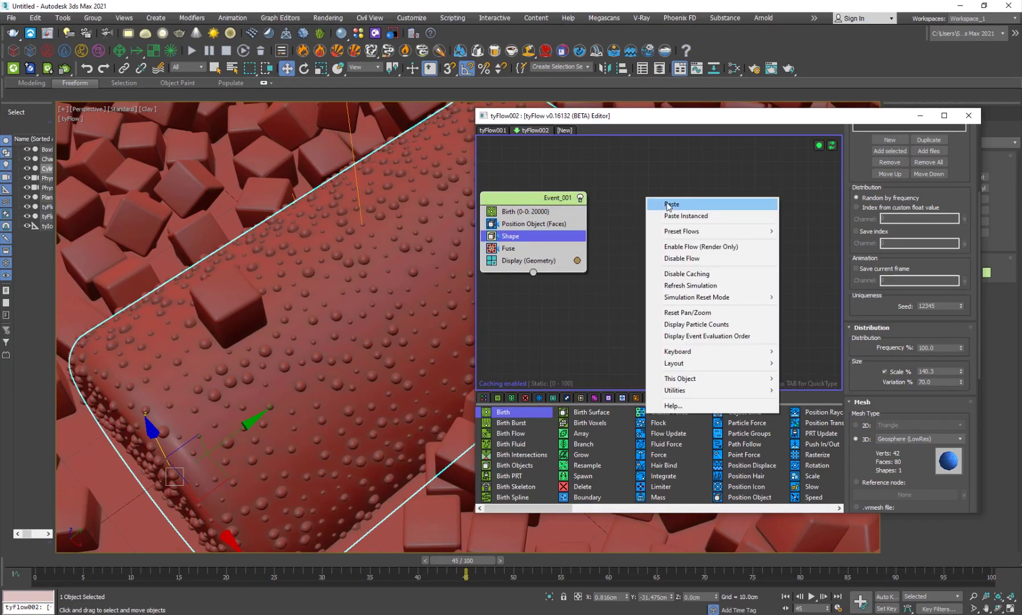
{"action": "left_click", "coordinate": [668, 205]}
{"action": "left_click", "coordinate": [690, 211]}
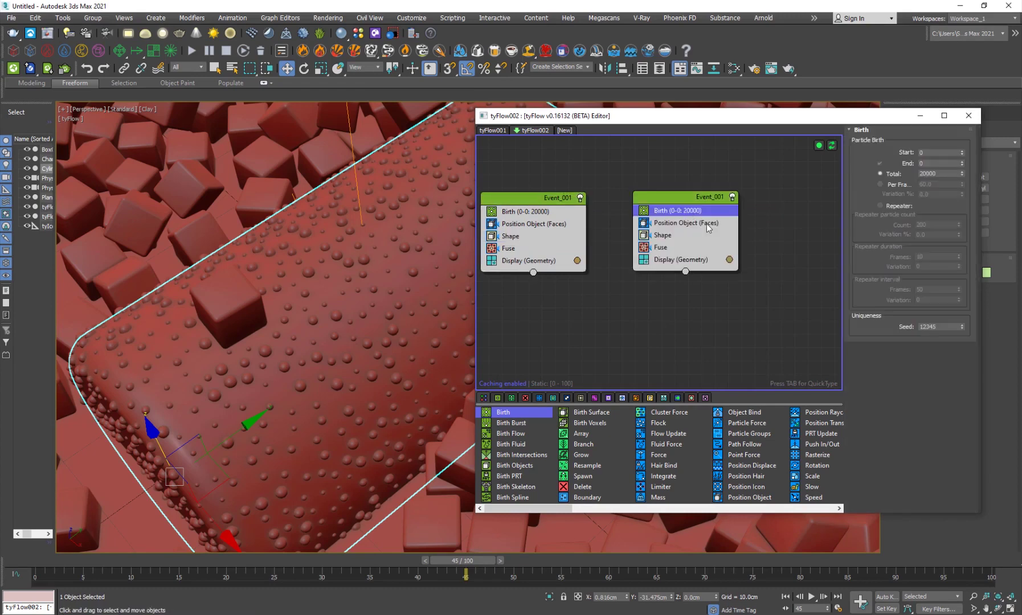
Set the duplicated event's Birth total to 40000 particles
{"action": "double_click", "coordinate": [927, 173]}
{"action": "type", "text": "40000"}
{"action": "key", "text": "Return"}
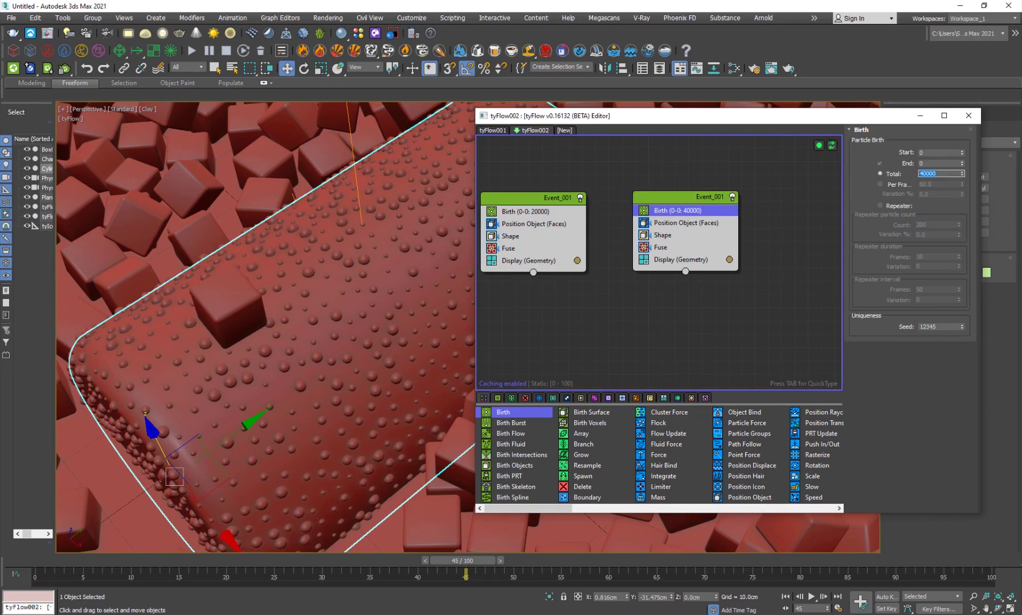
Set the scale in the duplicated event's Shape operator to 70%
{"action": "left_click", "coordinate": [669, 246]}
{"action": "left_click", "coordinate": [664, 236]}
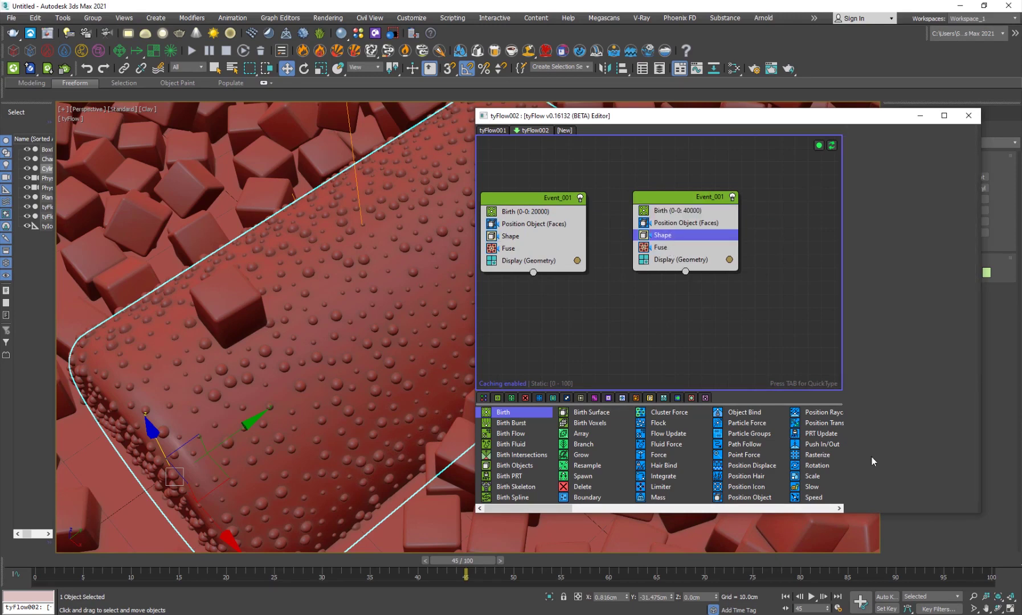
{"action": "scroll", "coordinate": [877, 452], "scroll_direction": "down", "scroll_amount": 3}
{"action": "double_click", "coordinate": [942, 396]}
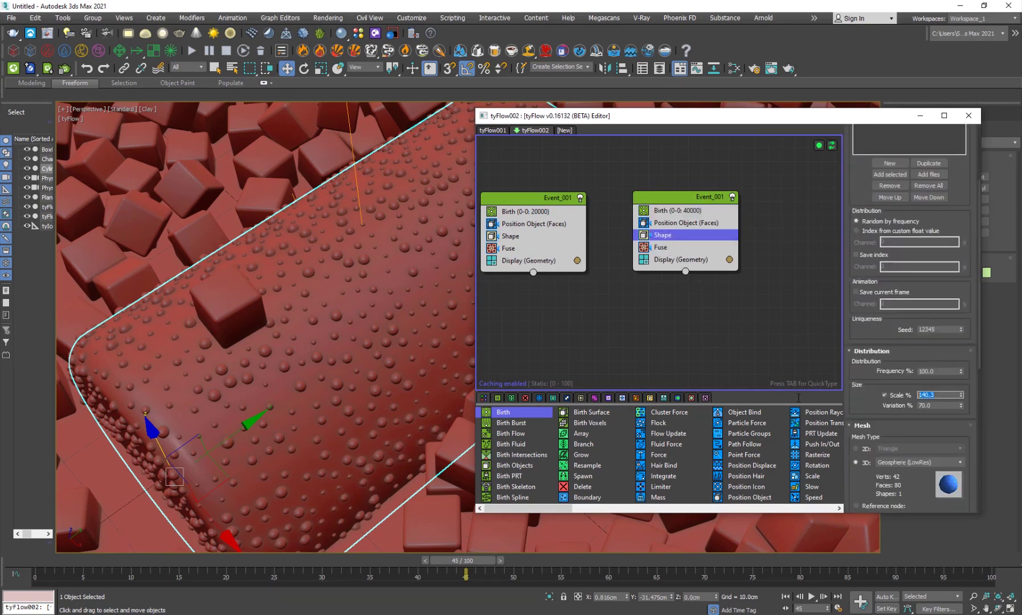
{"action": "type", "text": "70"}
{"action": "key", "text": "Return"}
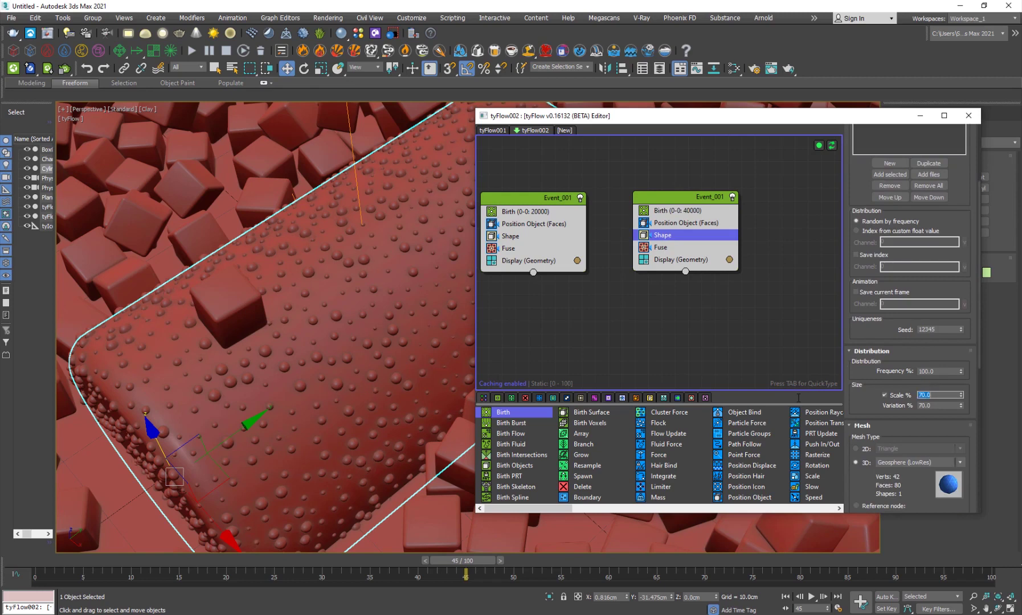
Lower the absolute radius of the duplicated event's Fuse operator to 0.56 cm and return to the PhysCamera001 view
{"action": "left_click", "coordinate": [676, 248]}
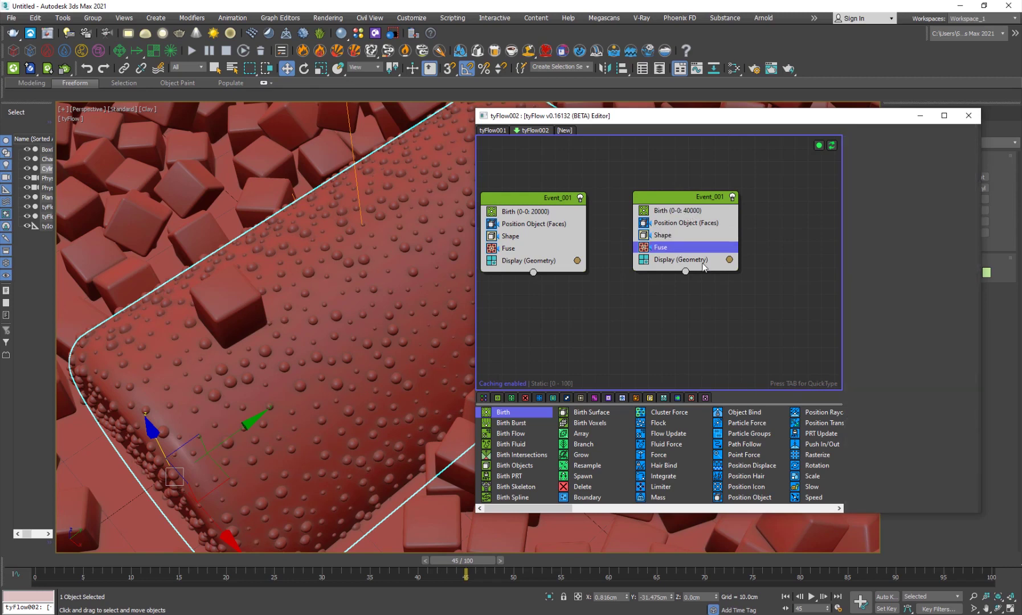
{"action": "left_click_drag", "start_coordinate": [962, 230], "coordinate": [967, 239]}
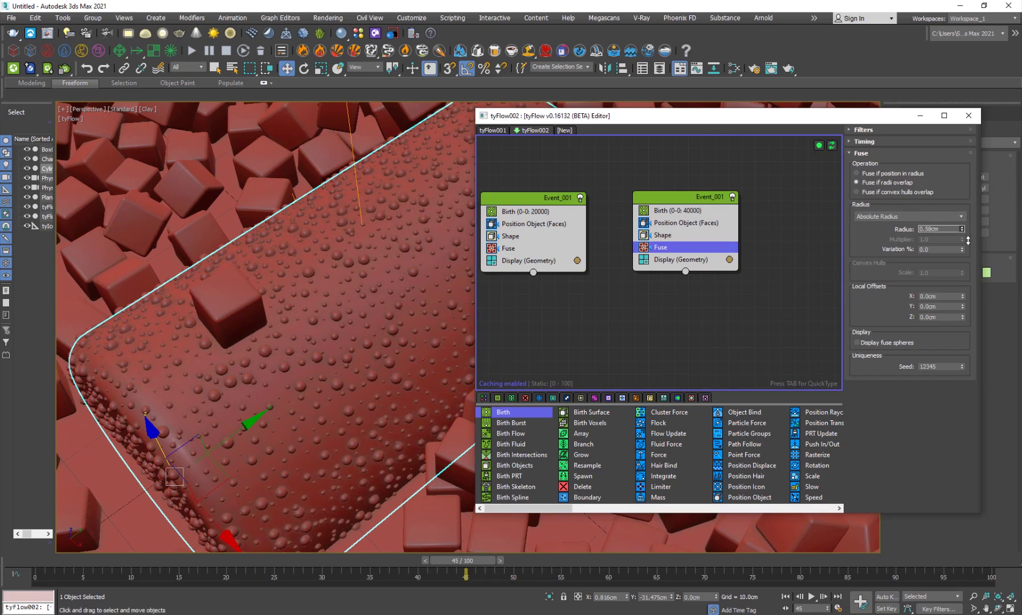
{"action": "left_click_drag", "start_coordinate": [970, 240], "coordinate": [969, 243]}
{"action": "scroll", "coordinate": [390, 279], "scroll_direction": "down", "scroll_amount": 5}
{"action": "scroll", "coordinate": [374, 307], "scroll_direction": "up", "scroll_amount": 5}
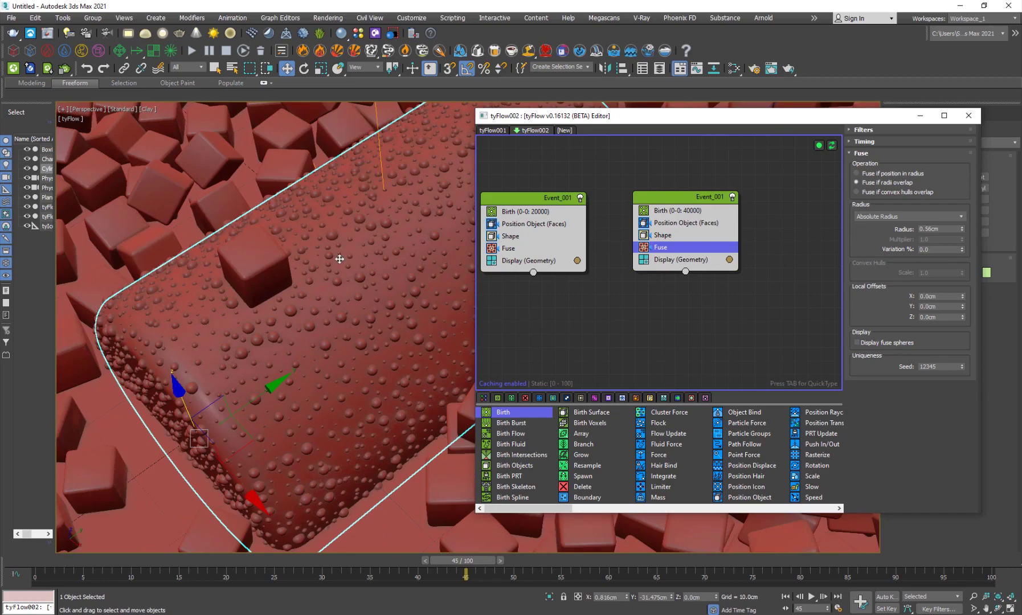
{"action": "mouse_move", "coordinate": [340, 328]}
{"action": "middle_mouse_down", "text": "alt"}
{"action": "mouse_move", "coordinate": [356, 297]}
{"action": "mouse_move", "coordinate": [322, 338]}
{"action": "mouse_move", "coordinate": [334, 325]}
{"action": "middle_mouse_up", "text": "alt"}
{"action": "key", "text": "c"}
{"action": "key", "text": "c"}
{"action": "key", "text": "c"}
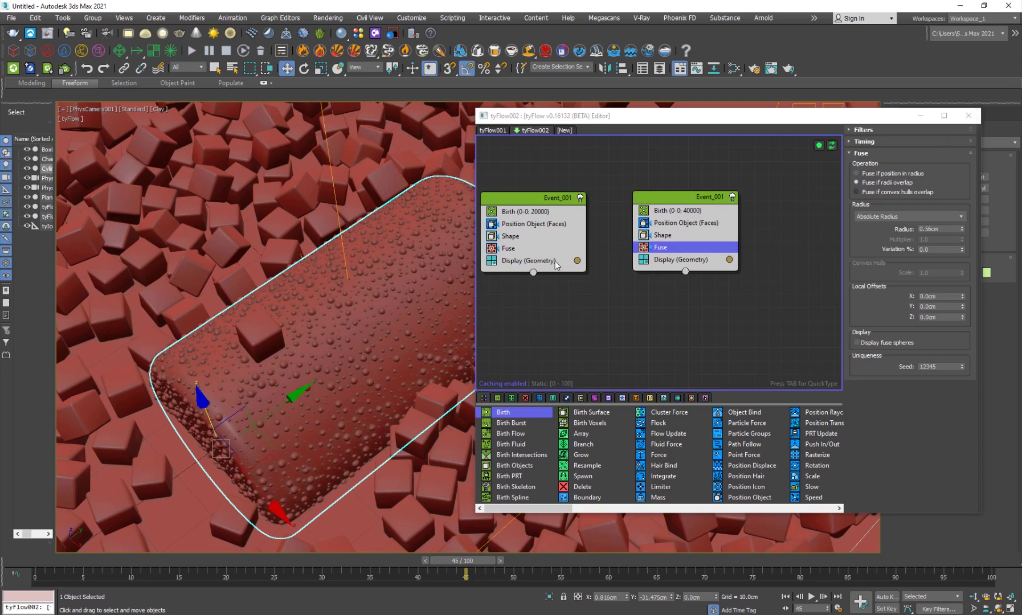
Open the recent scene Final_Ice_Cubes.max without saving the current one
{"action": "left_click", "coordinate": [11, 18]}
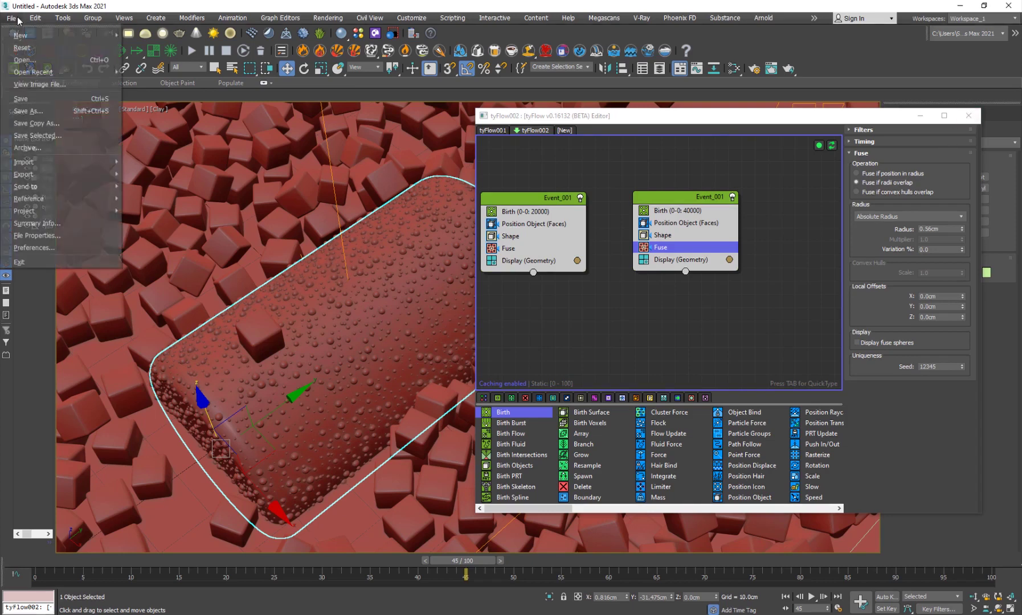
{"action": "mouse_move", "coordinate": [80, 72]}
{"action": "left_click", "coordinate": [293, 73]}
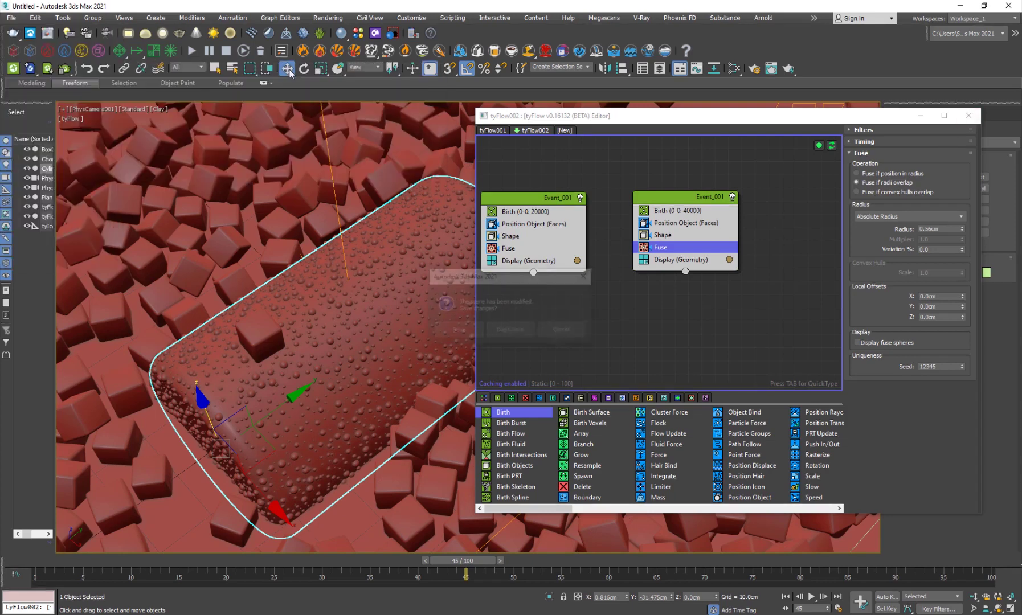
{"action": "left_click", "coordinate": [507, 329]}
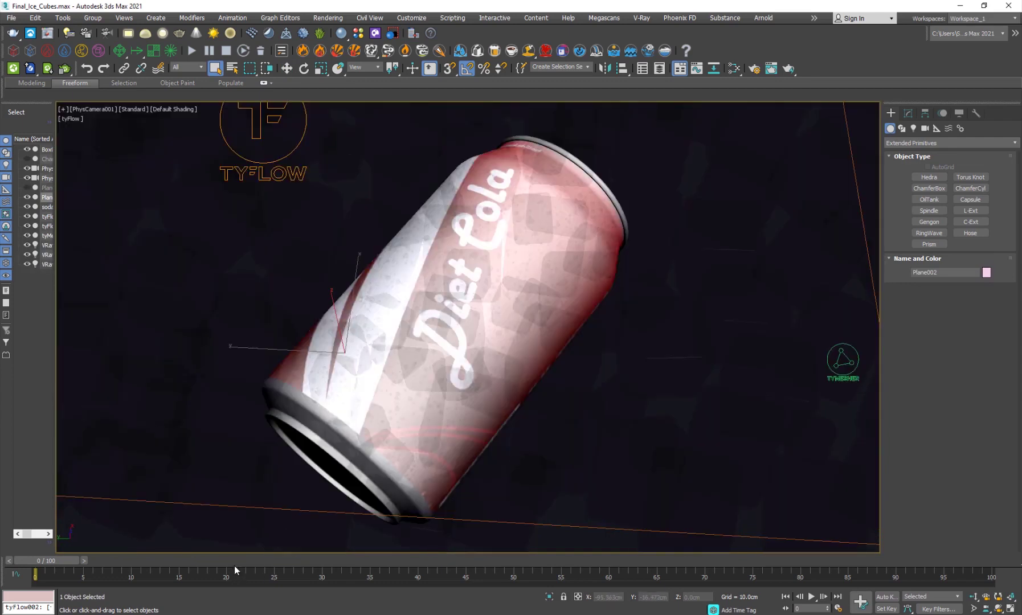
Move the timeline to frame 36 and switch the viewport to a perspective view with Clay shading
{"action": "left_click", "coordinate": [236, 563]}
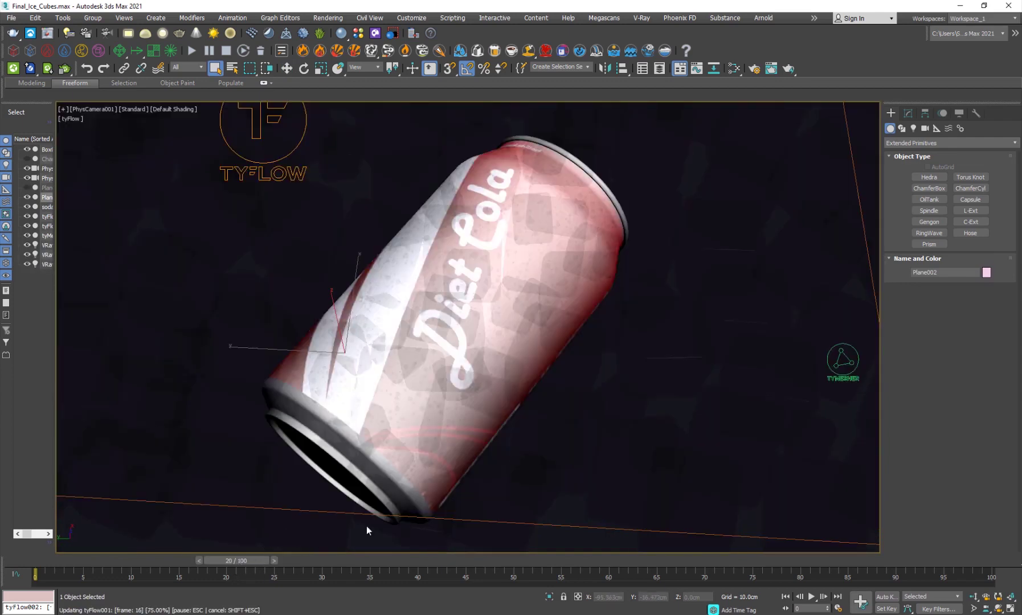
{"action": "left_click", "coordinate": [385, 565]}
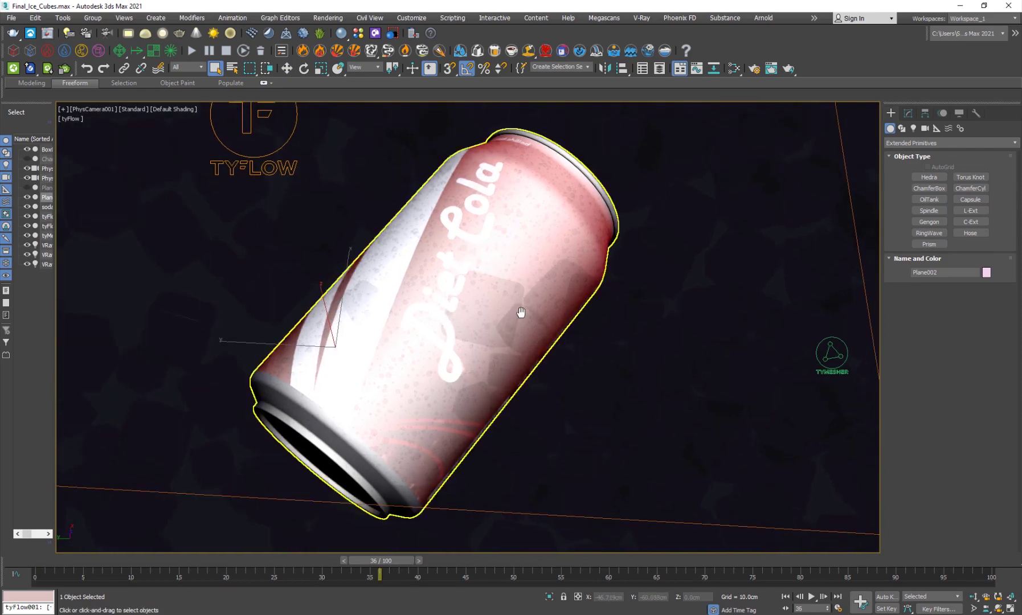
{"action": "key", "text": "p"}
{"action": "left_click", "coordinate": [171, 110]}
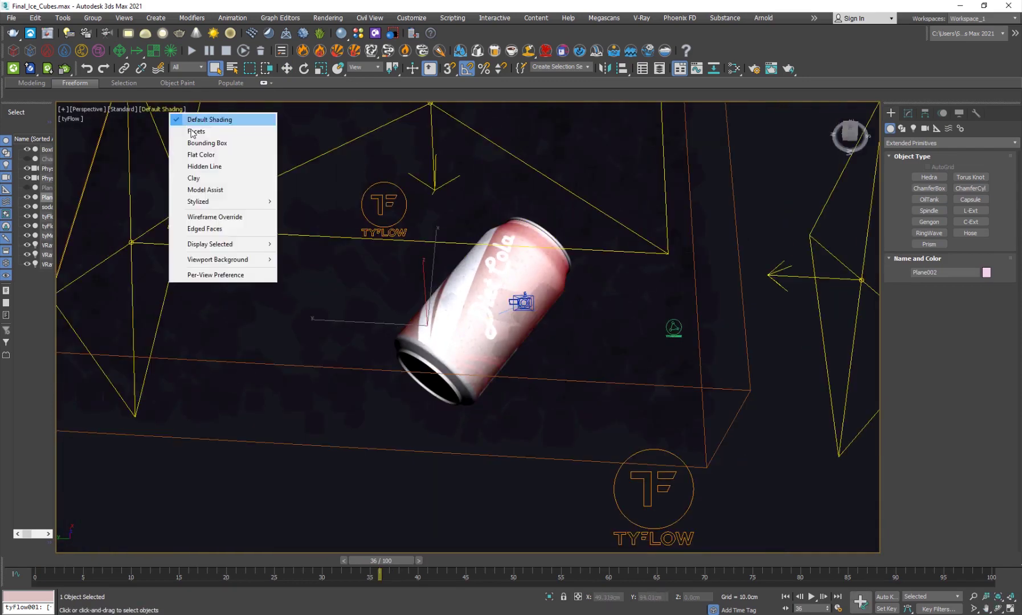
{"action": "left_click", "coordinate": [228, 178]}
{"action": "scroll", "coordinate": [233, 195], "scroll_direction": "down", "scroll_amount": 10}
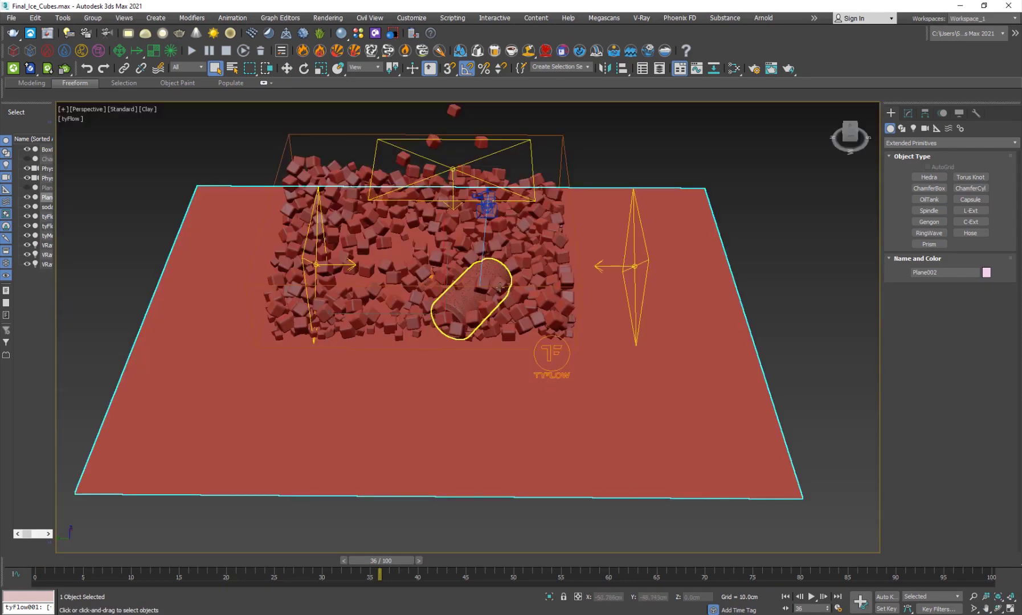
Inspect the size, multiplier and colour settings of the three V-Ray plane lights around the ice cubes
{"action": "left_click", "coordinate": [635, 242]}
{"action": "middle_click_drag", "start_coordinate": [425, 194], "coordinate": [428, 171], "text": "alt"}
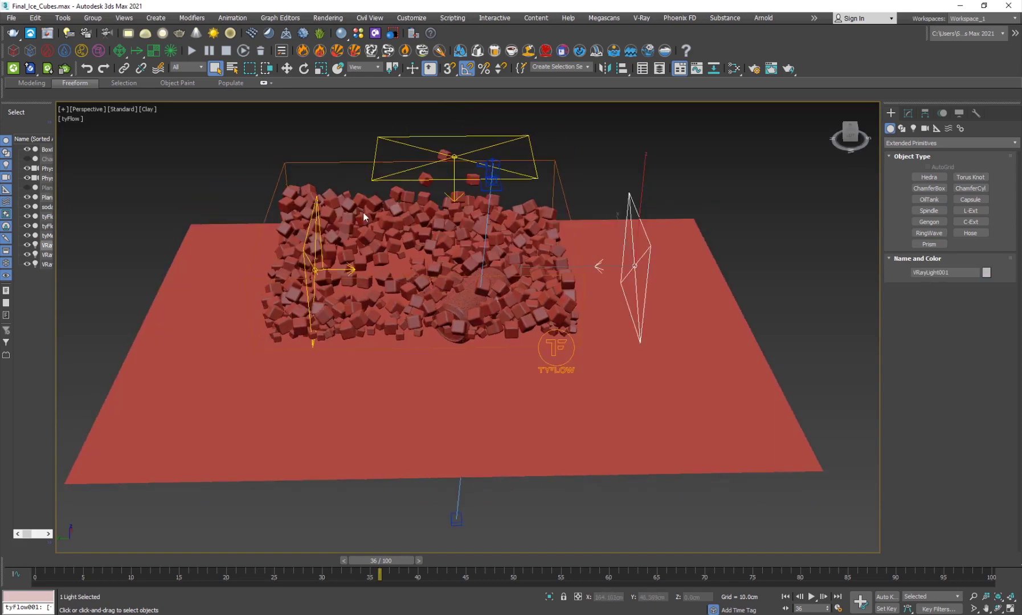
{"action": "left_click", "coordinate": [314, 208]}
{"action": "left_click", "coordinate": [908, 113]}
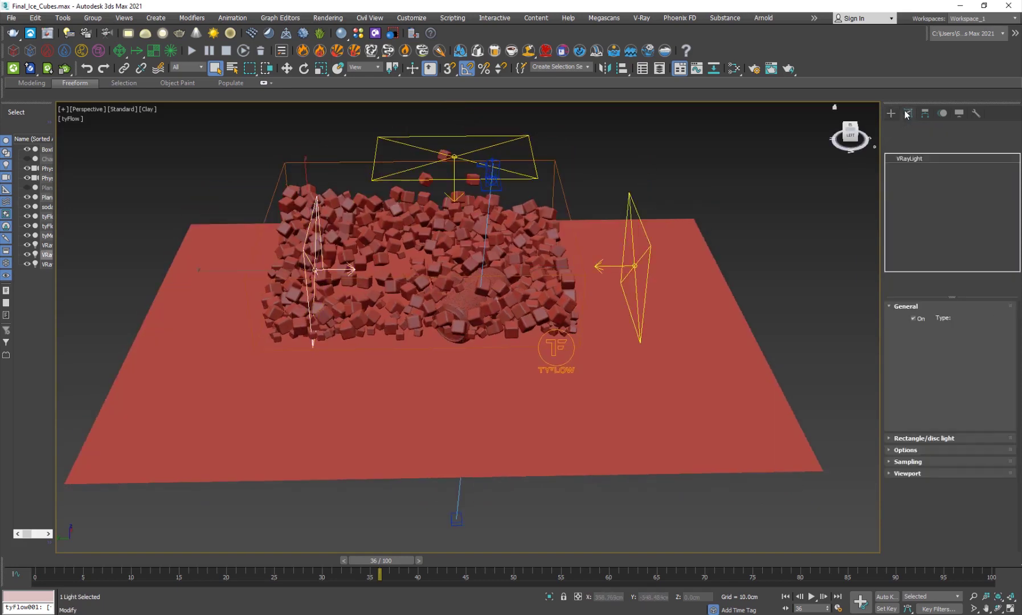
{"action": "left_click", "coordinate": [652, 212]}
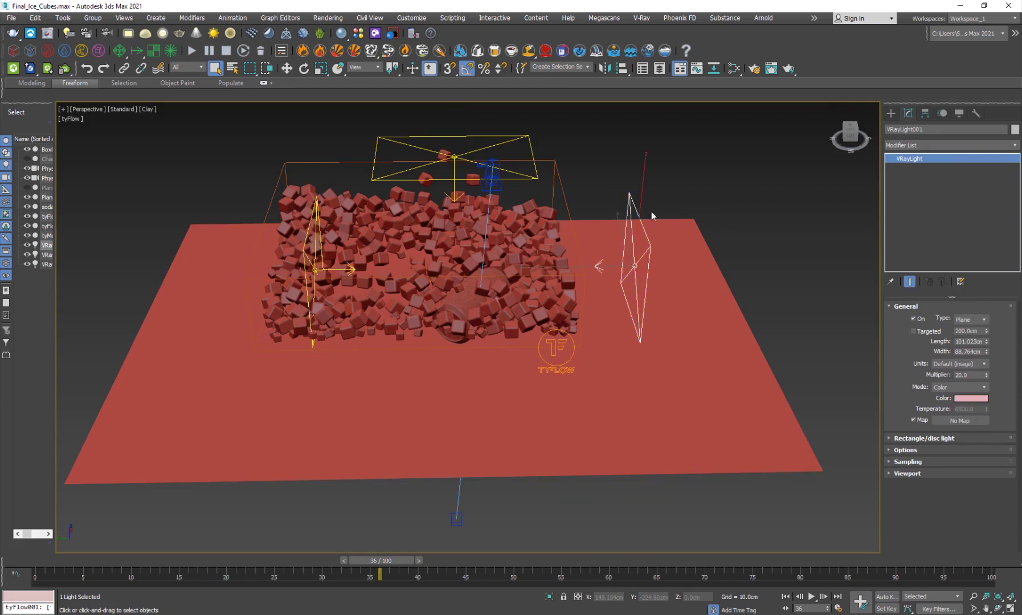
{"action": "left_click", "coordinate": [535, 141]}
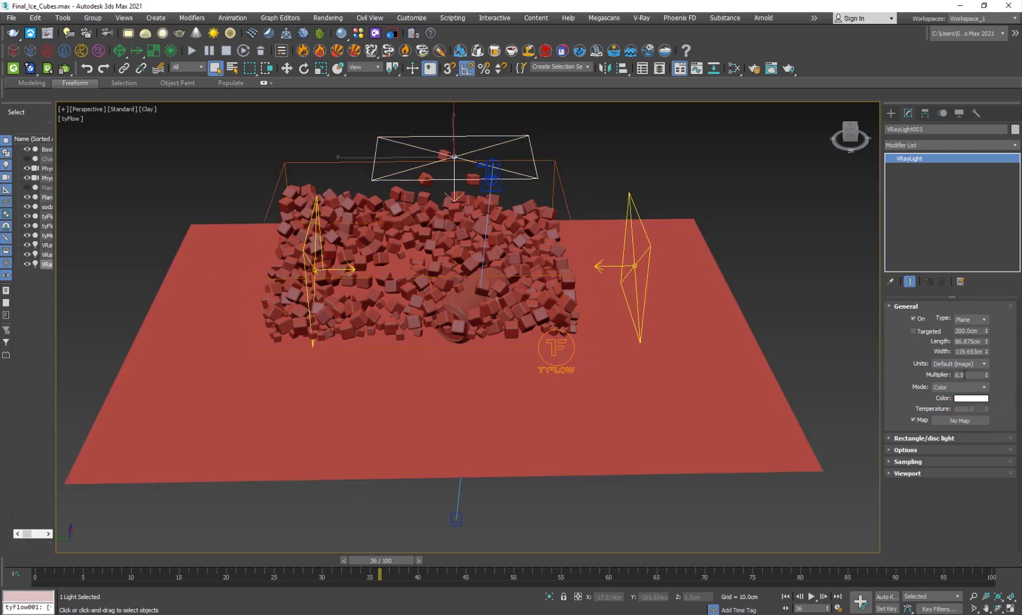
{"action": "left_click_drag", "start_coordinate": [963, 376], "coordinate": [927, 371]}
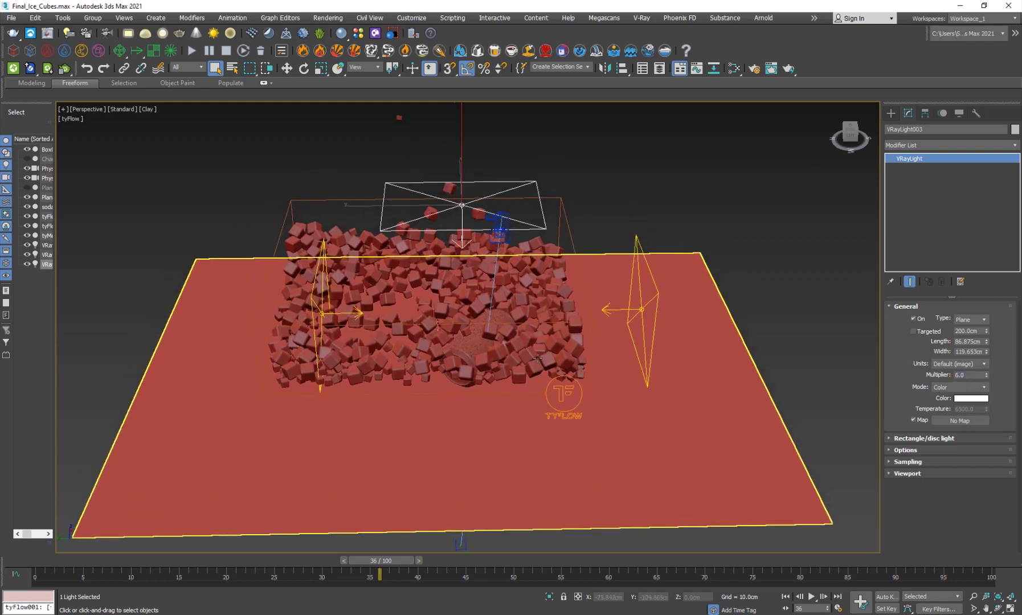
Examine the droplet-covered can and the surrounding ice cubes and lights from several angles
{"action": "scroll", "coordinate": [447, 346], "scroll_direction": "up", "scroll_amount": 4}
{"action": "middle_click_drag", "start_coordinate": [448, 346], "coordinate": [454, 343], "text": "alt"}
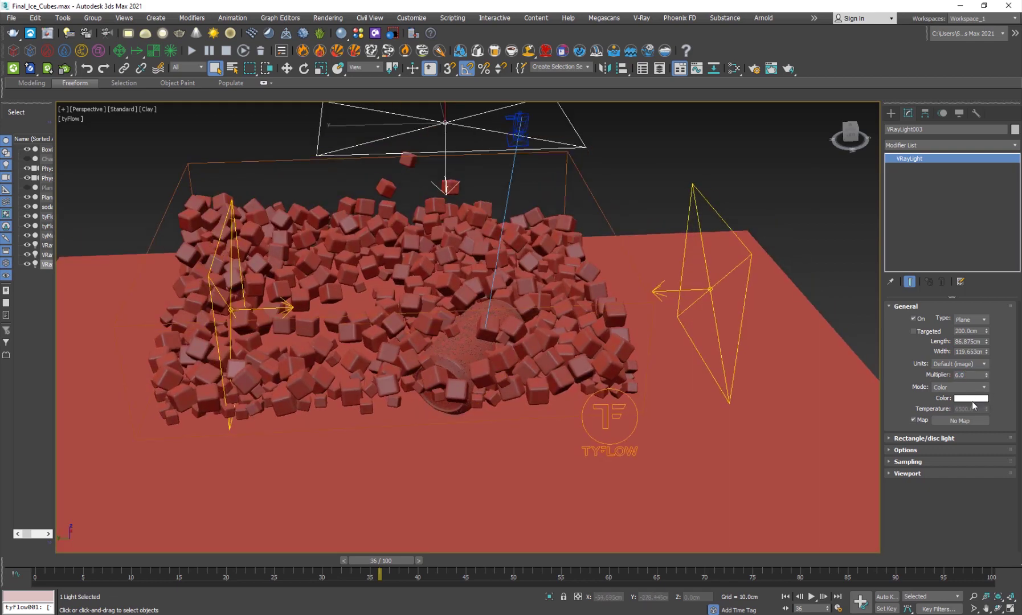
{"action": "middle_click_drag", "start_coordinate": [462, 430], "coordinate": [442, 443], "text": "alt"}
{"action": "scroll", "coordinate": [451, 339], "scroll_direction": "up", "scroll_amount": 5}
{"action": "scroll", "coordinate": [504, 305], "scroll_direction": "down", "scroll_amount": 5}
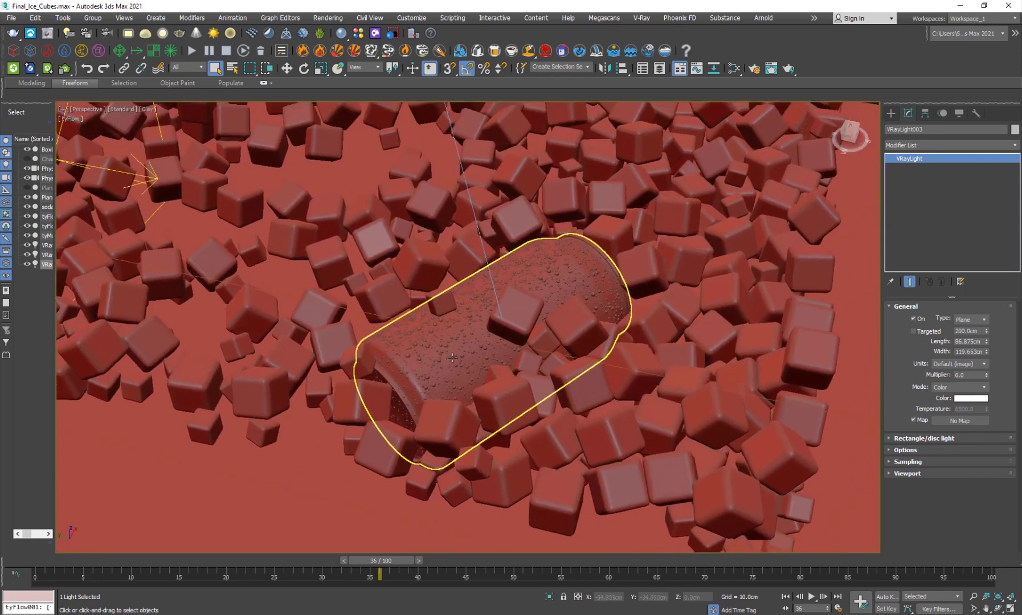
{"action": "mouse_move", "coordinate": [504, 305]}
{"action": "middle_mouse_down", "text": "alt"}
{"action": "mouse_move", "coordinate": [416, 374]}
{"action": "mouse_move", "coordinate": [456, 303]}
{"action": "mouse_move", "coordinate": [498, 304]}
{"action": "middle_mouse_up", "text": "alt"}
Open the Slate Material Editor and display the parameters of the Material #27 VRayMtl
{"action": "key", "text": "m"}
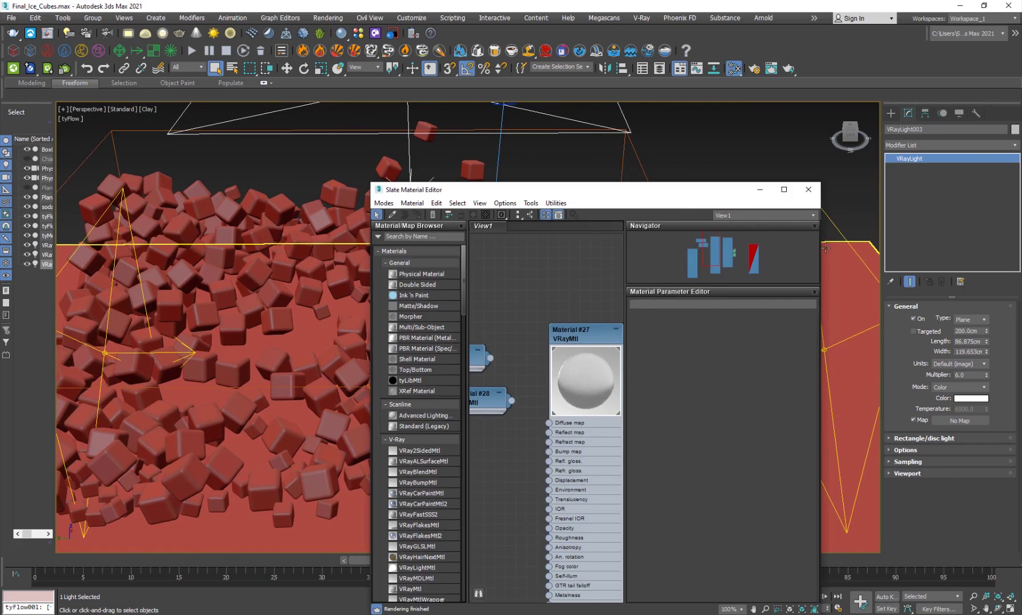
{"action": "left_click_drag", "start_coordinate": [821, 245], "coordinate": [887, 245]}
{"action": "left_click_drag", "start_coordinate": [546, 189], "coordinate": [452, 121]}
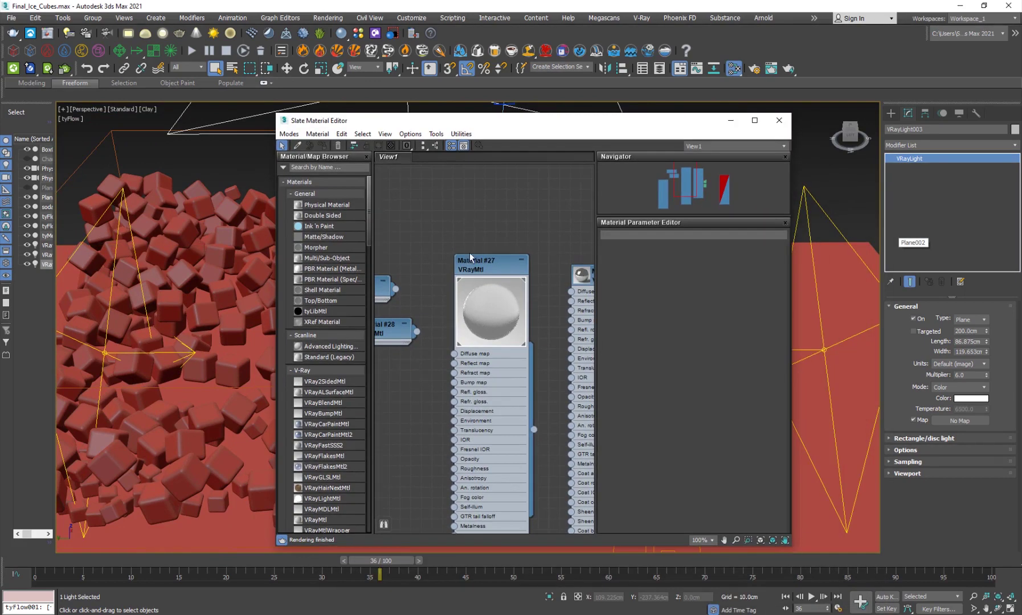
{"action": "double_click", "coordinate": [481, 261]}
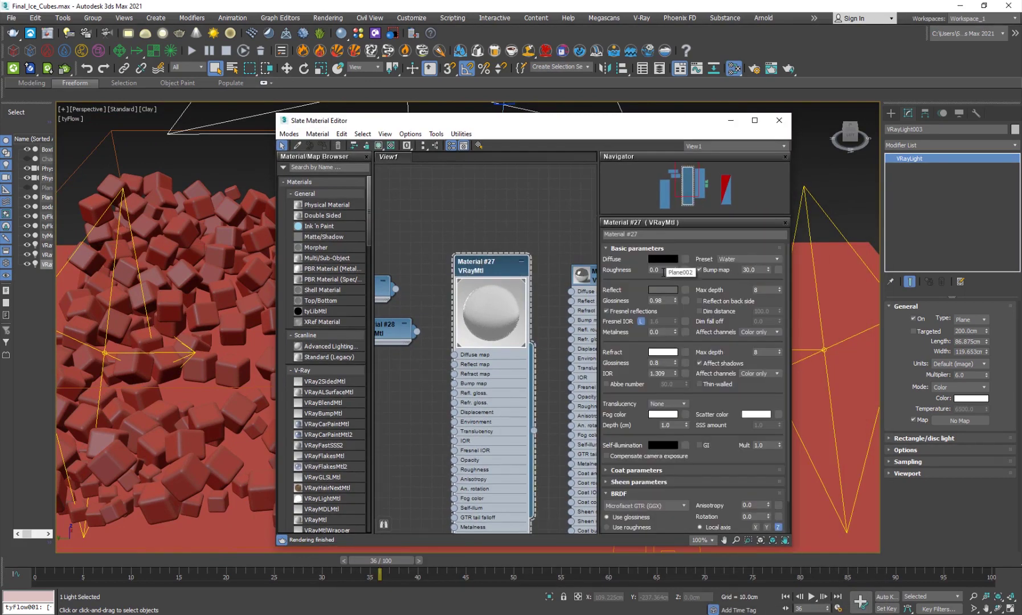
Review the material's reflection colour, reflection and refraction glossiness, and refraction colour
{"action": "left_click", "coordinate": [671, 292]}
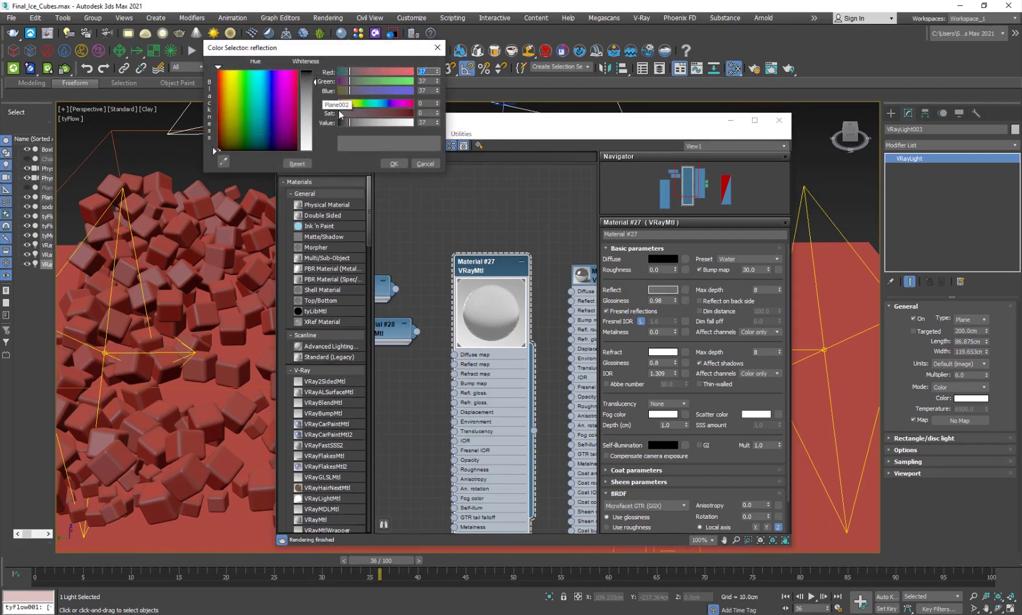
{"action": "left_click", "coordinate": [393, 161]}
{"action": "double_click", "coordinate": [661, 300]}
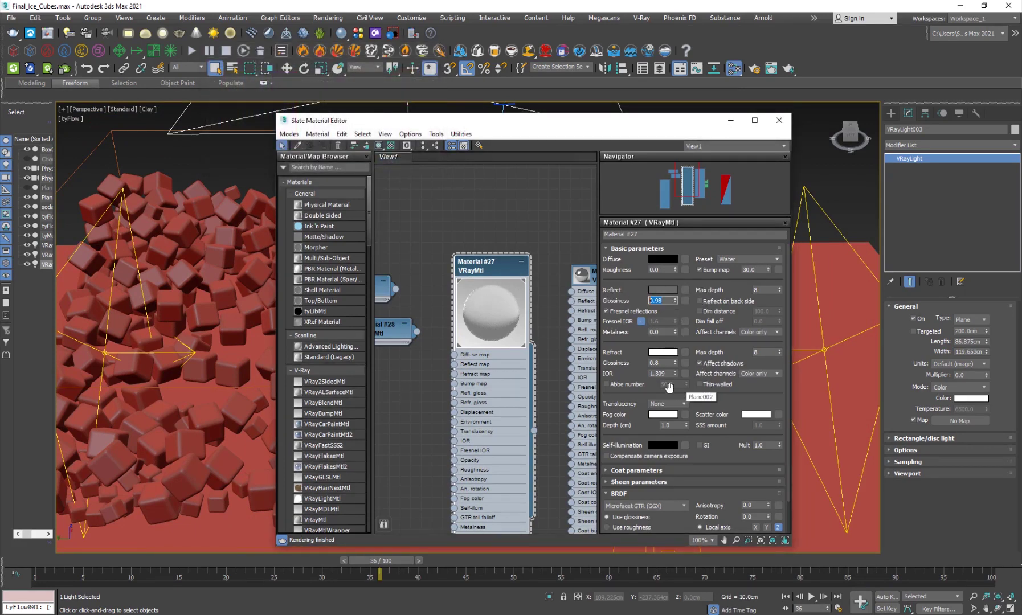
{"action": "double_click", "coordinate": [661, 363]}
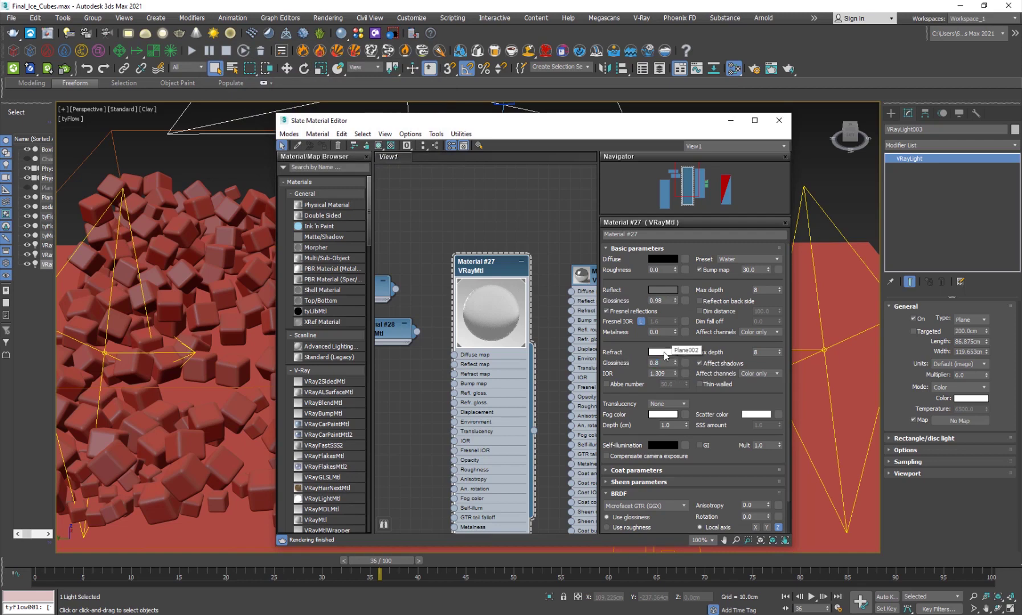
{"action": "left_click", "coordinate": [662, 351]}
{"action": "left_click", "coordinate": [392, 164]}
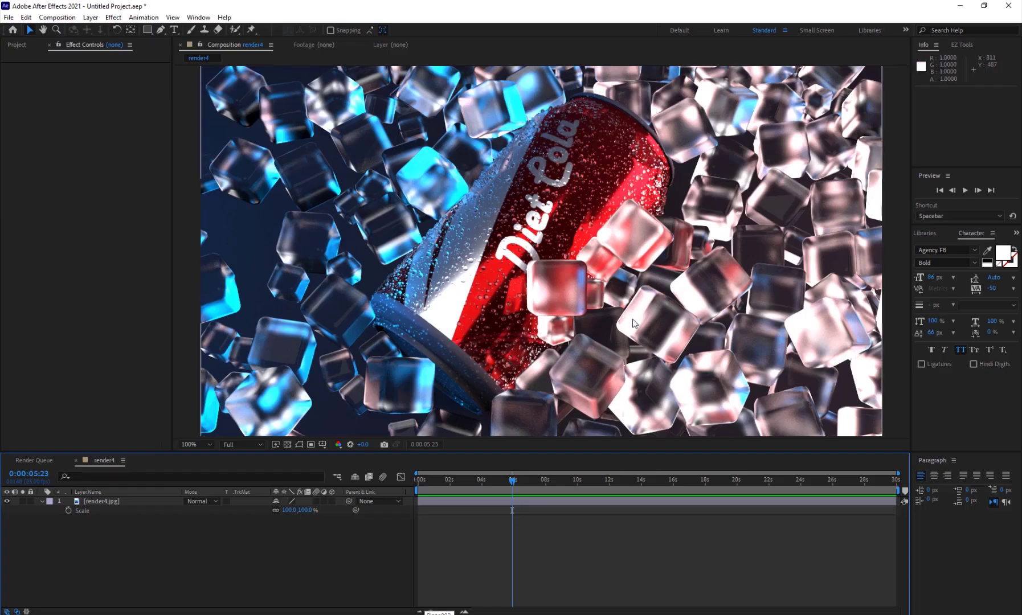
Switch to File Explorer and go from the Bonus textures folder up to the Files folder
{"action": "left_click", "coordinate": [245, 614]}
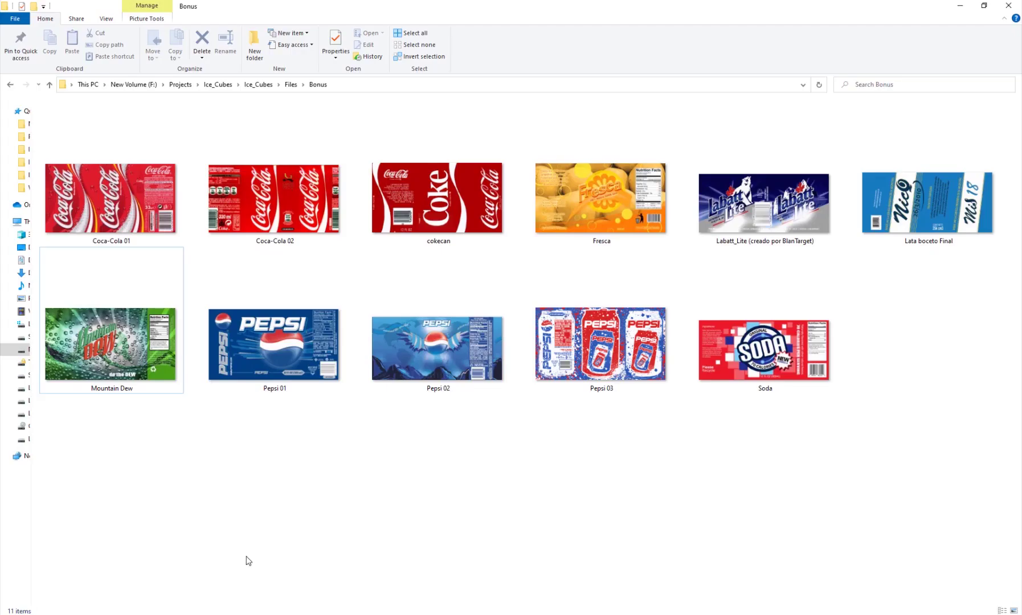
{"action": "left_click", "coordinate": [302, 85]}
{"action": "left_click", "coordinate": [290, 84]}
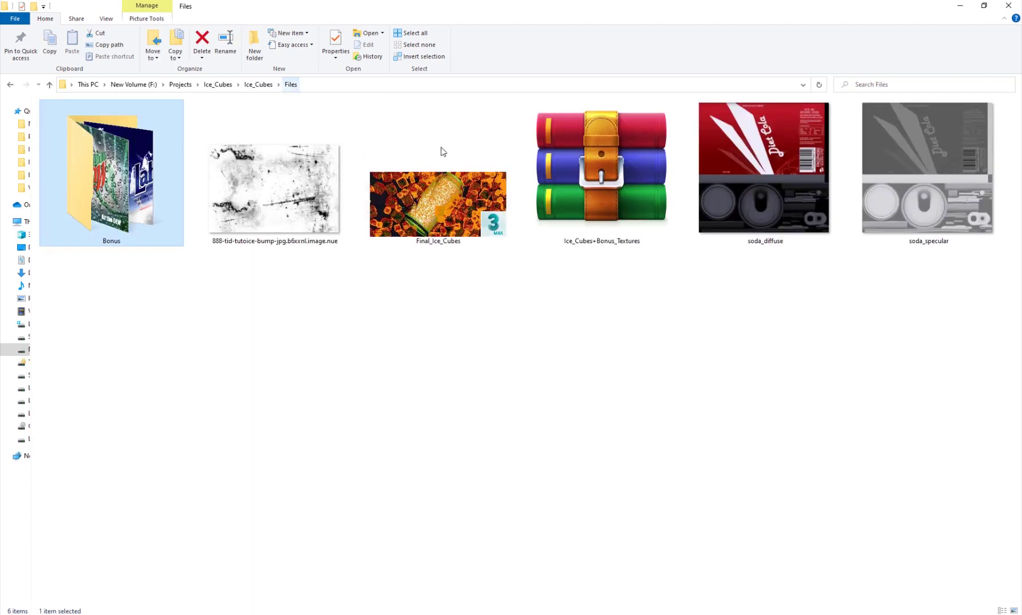
Select the black-and-white bump image, switch to 3ds Max, and display Material #30's parameters and its list of material presets
{"action": "left_click", "coordinate": [267, 196]}
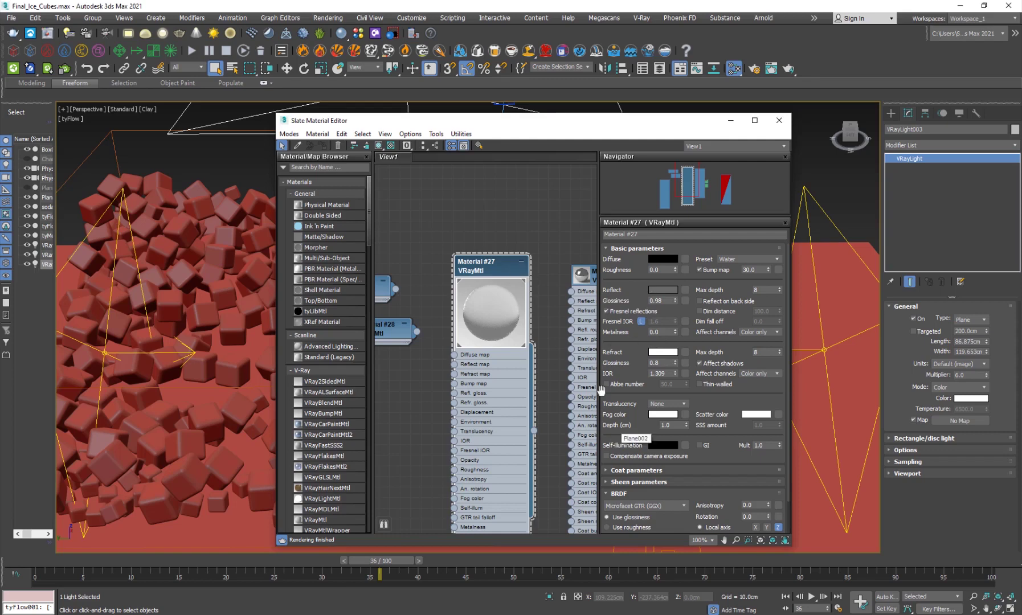
{"action": "mouse_move", "coordinate": [558, 354]}
{"action": "middle_mouse_down"}
{"action": "mouse_move", "coordinate": [508, 356]}
{"action": "mouse_move", "coordinate": [602, 377]}
{"action": "middle_mouse_up"}
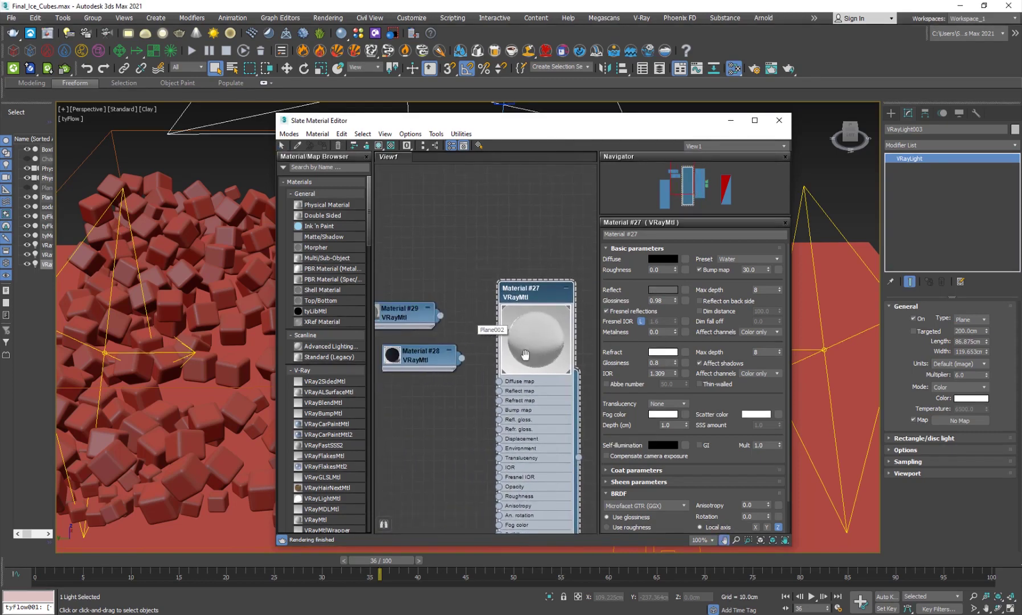
{"action": "mouse_move", "coordinate": [481, 315]}
{"action": "middle_mouse_down"}
{"action": "mouse_move", "coordinate": [553, 276]}
{"action": "mouse_move", "coordinate": [570, 238]}
{"action": "mouse_move", "coordinate": [539, 314]}
{"action": "middle_mouse_up"}
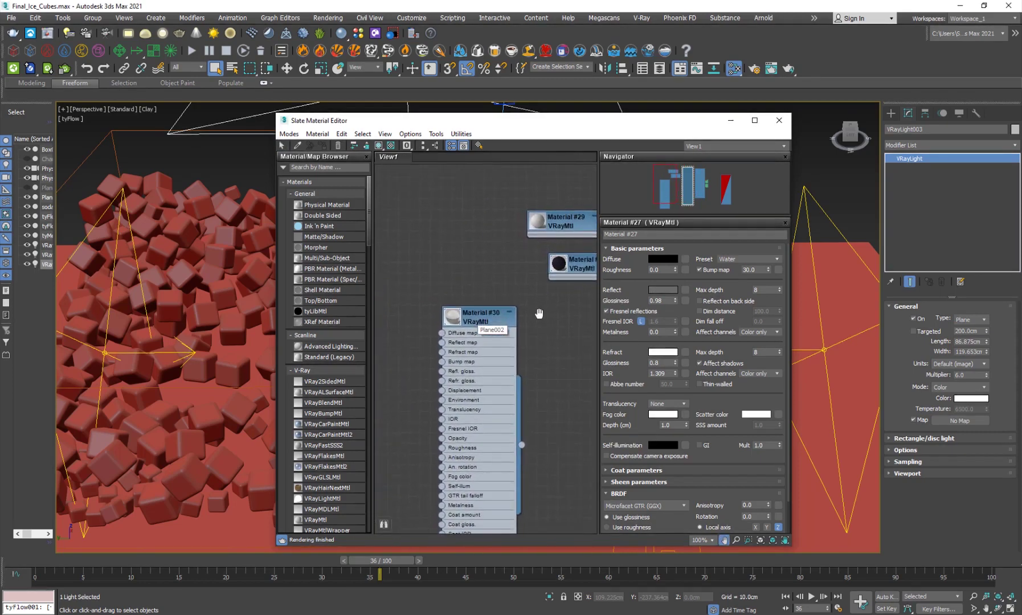
{"action": "double_click", "coordinate": [480, 321]}
{"action": "left_click", "coordinate": [748, 260]}
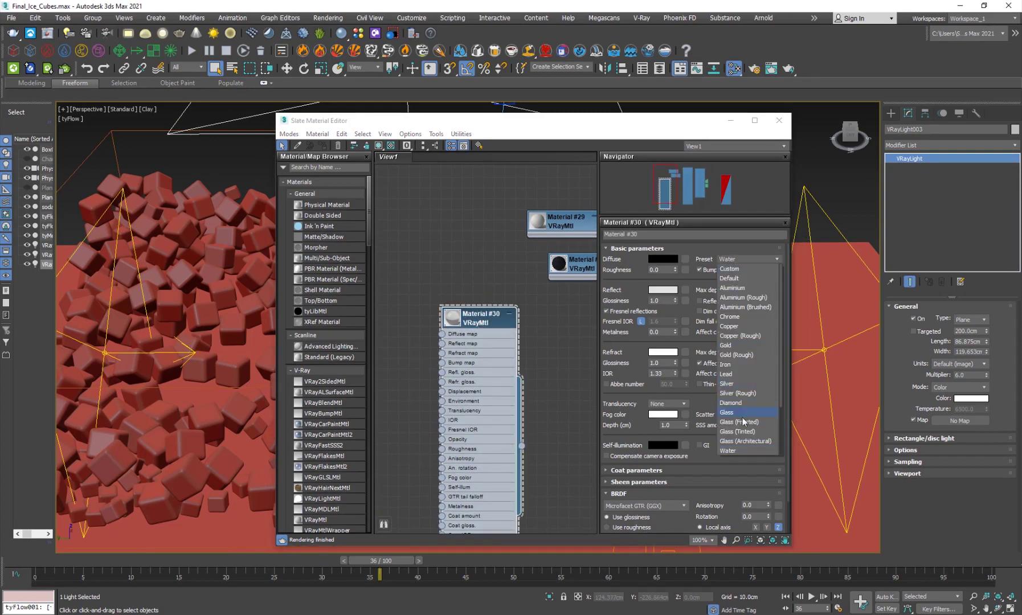
Inspect the condensation droplets on the soda can alongside Material #30's settings, and close the Slate Material Editor
{"action": "left_click", "coordinate": [407, 132]}
{"action": "left_click_drag", "start_coordinate": [407, 132], "coordinate": [630, 150]}
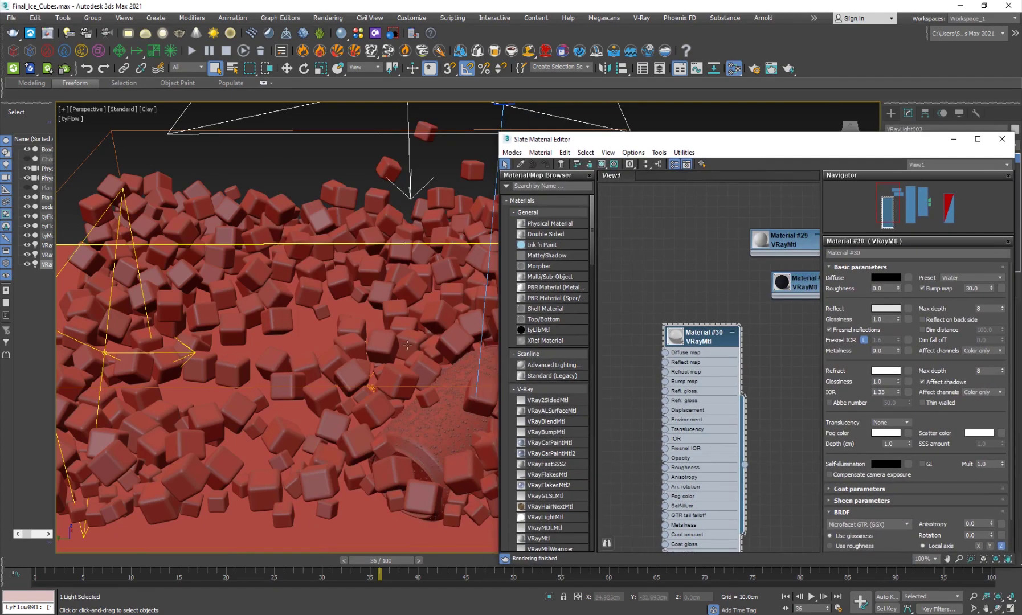
{"action": "scroll", "coordinate": [330, 319], "scroll_direction": "up", "scroll_amount": 6}
{"action": "scroll", "coordinate": [363, 286], "scroll_direction": "down", "scroll_amount": 5}
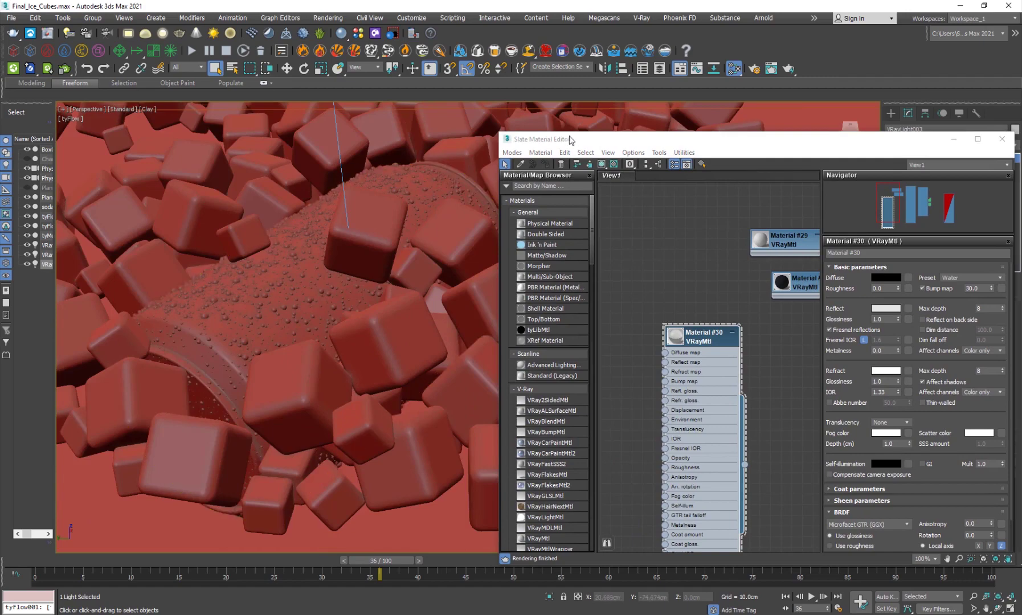
{"action": "left_click_drag", "start_coordinate": [566, 140], "coordinate": [393, 113]}
{"action": "scroll", "coordinate": [241, 274], "scroll_direction": "down", "scroll_amount": 2}
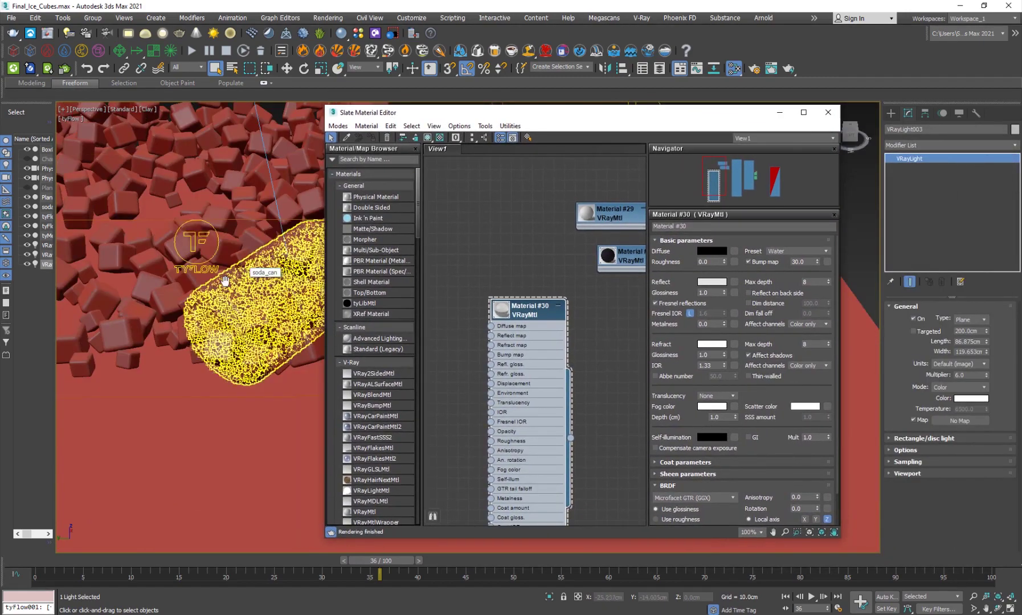
{"action": "middle_click_drag", "start_coordinate": [241, 274], "coordinate": [257, 304]}
{"action": "scroll", "coordinate": [545, 260], "scroll_direction": "down", "scroll_amount": 6}
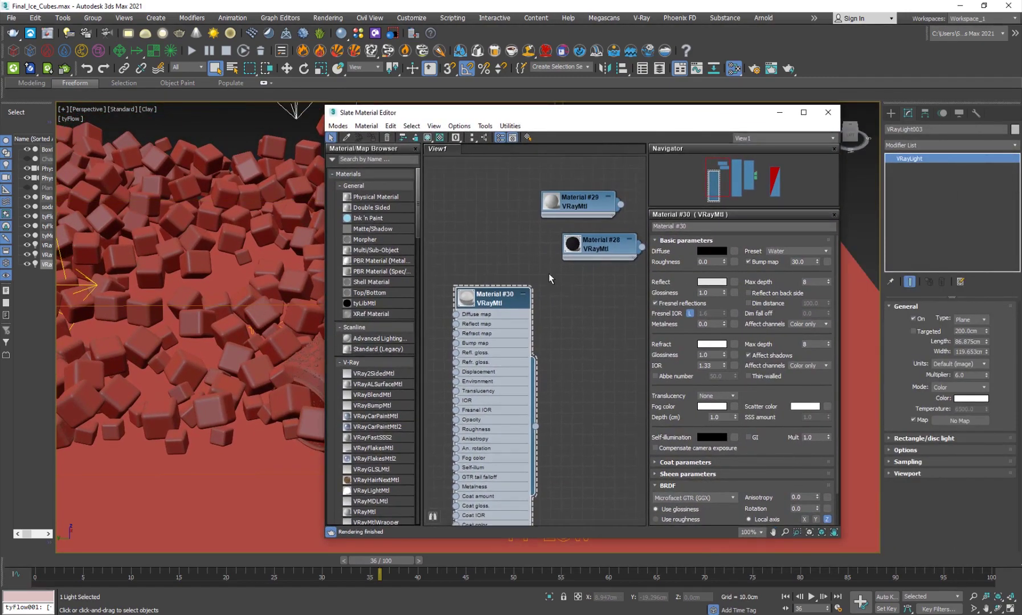
{"action": "left_click", "coordinate": [829, 113]}
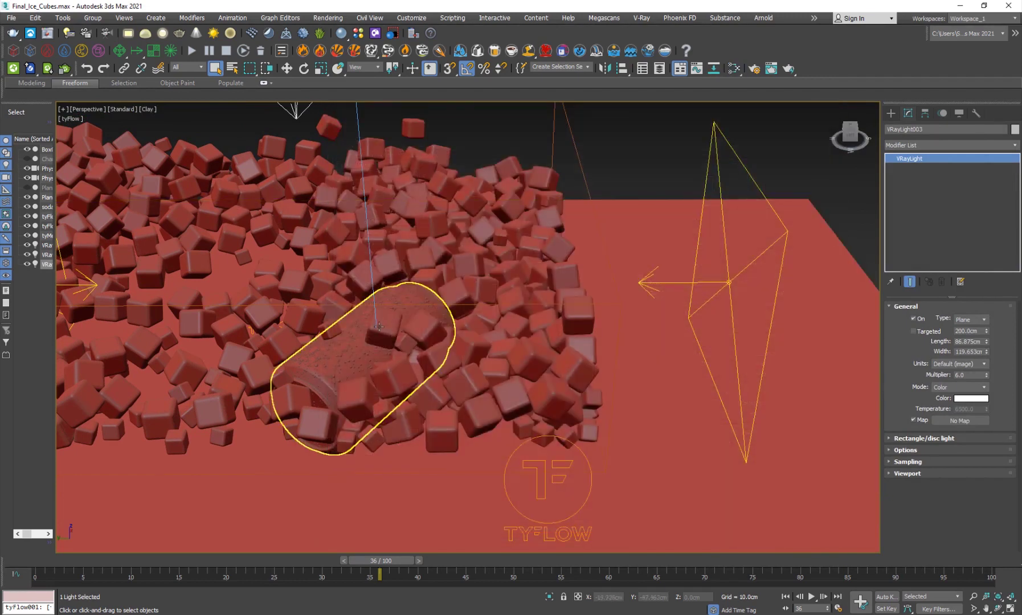
Examine the soda can and surrounding ice cubes from a higher angle and at close range
{"action": "scroll", "coordinate": [392, 315], "scroll_direction": "down", "scroll_amount": 3}
{"action": "middle_click_drag", "start_coordinate": [370, 223], "coordinate": [369, 279], "text": "alt"}
{"action": "scroll", "coordinate": [343, 276], "scroll_direction": "up", "scroll_amount": 3}
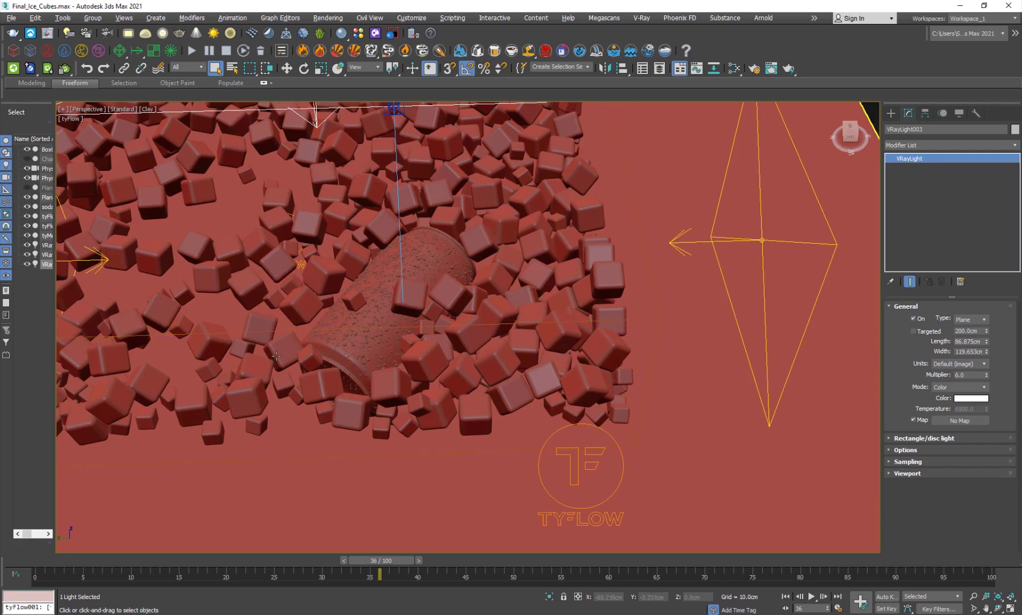
{"action": "scroll", "coordinate": [402, 358], "scroll_direction": "up", "scroll_amount": 6}
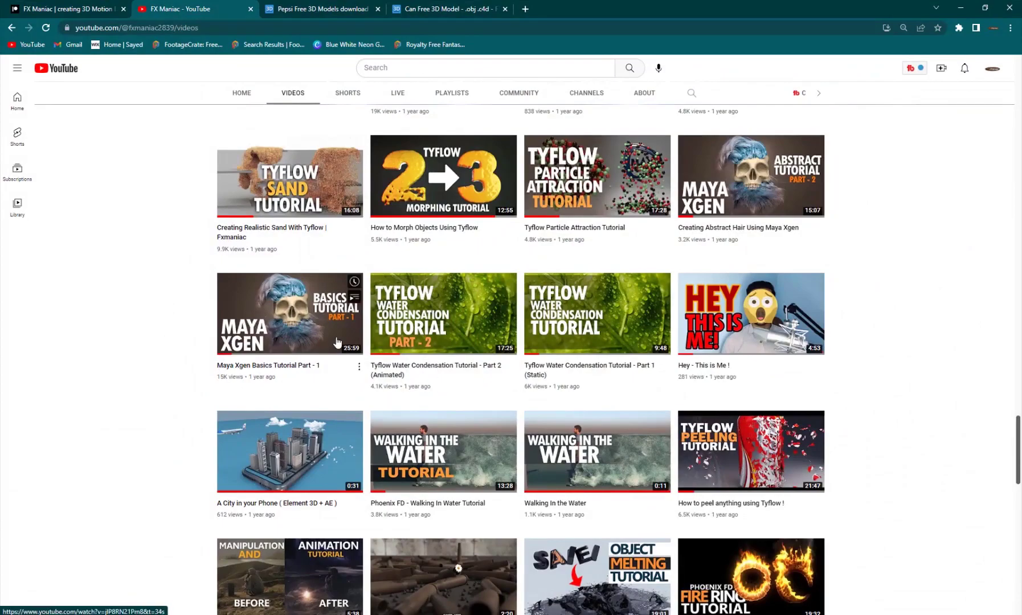
Switch to the browser and look through the FX Maniac YouTube channel's videos, from older uploads back to the newest
{"action": "scroll", "coordinate": [323, 328], "scroll_direction": "up", "scroll_amount": 10}
{"action": "scroll", "coordinate": [323, 328], "scroll_direction": "up", "scroll_amount": 20}
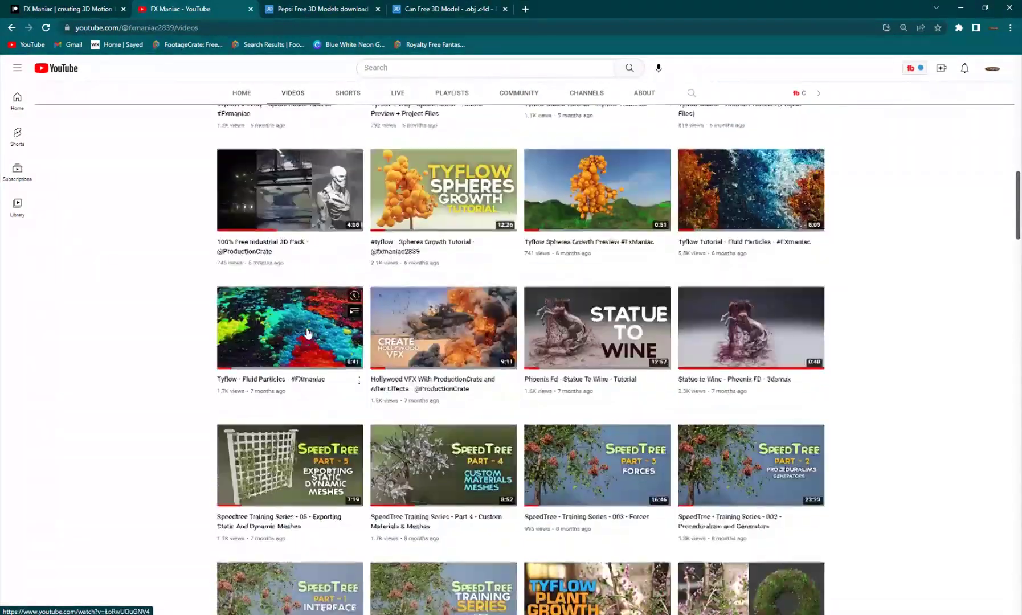
{"action": "scroll", "coordinate": [307, 333], "scroll_direction": "up", "scroll_amount": 5}
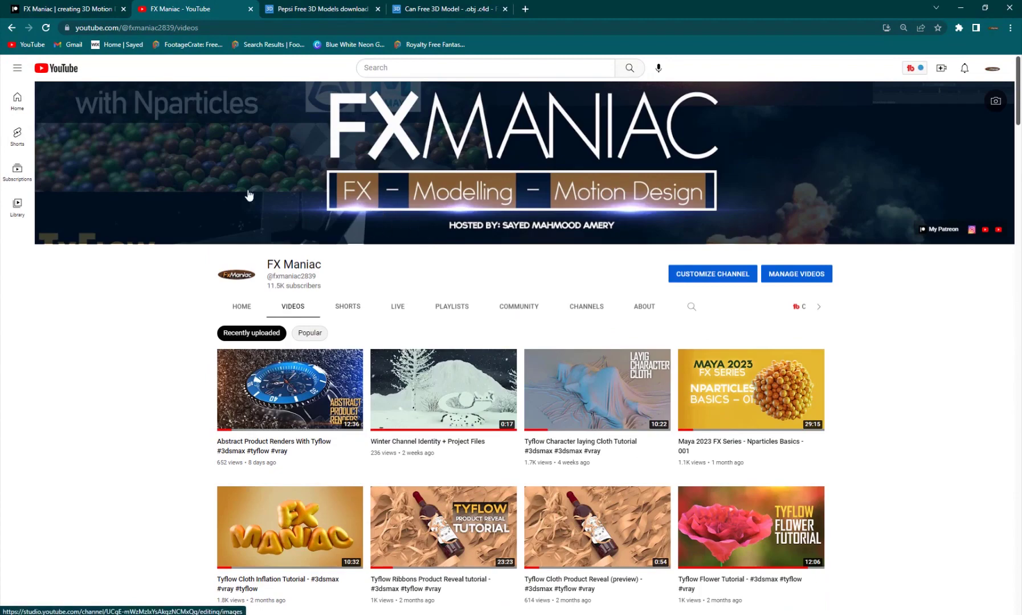
Show the FX Maniac Patreon page and find the Tyflow_Ice_Cubes_Prouct Test post with its Ice_Cubes+Bonus_Textures.rar attachment
{"action": "left_click", "coordinate": [86, 8]}
{"action": "scroll", "coordinate": [428, 319], "scroll_direction": "up", "scroll_amount": 5}
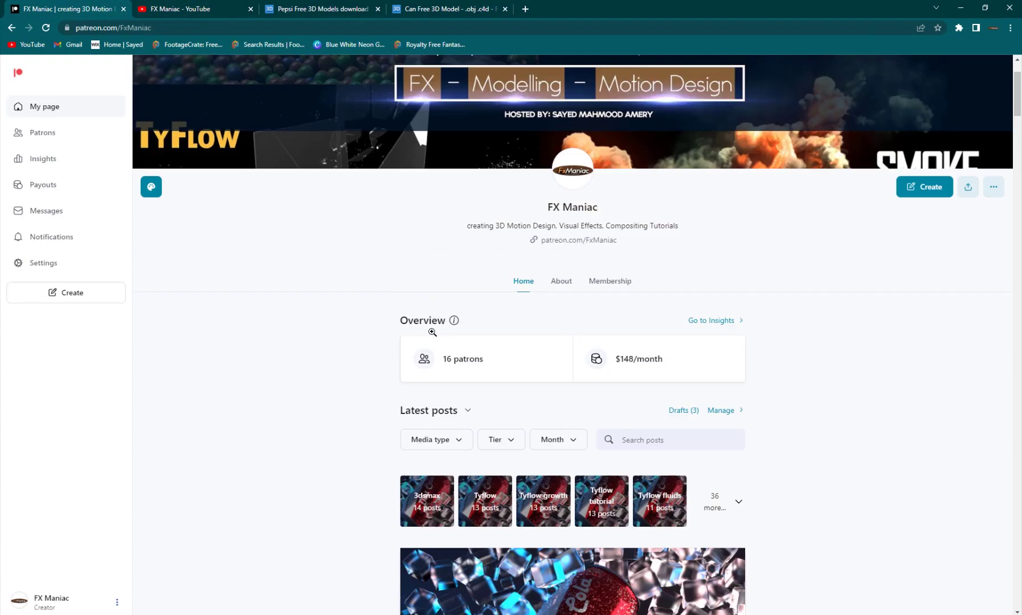
{"action": "scroll", "coordinate": [436, 319], "scroll_direction": "down", "scroll_amount": 3}
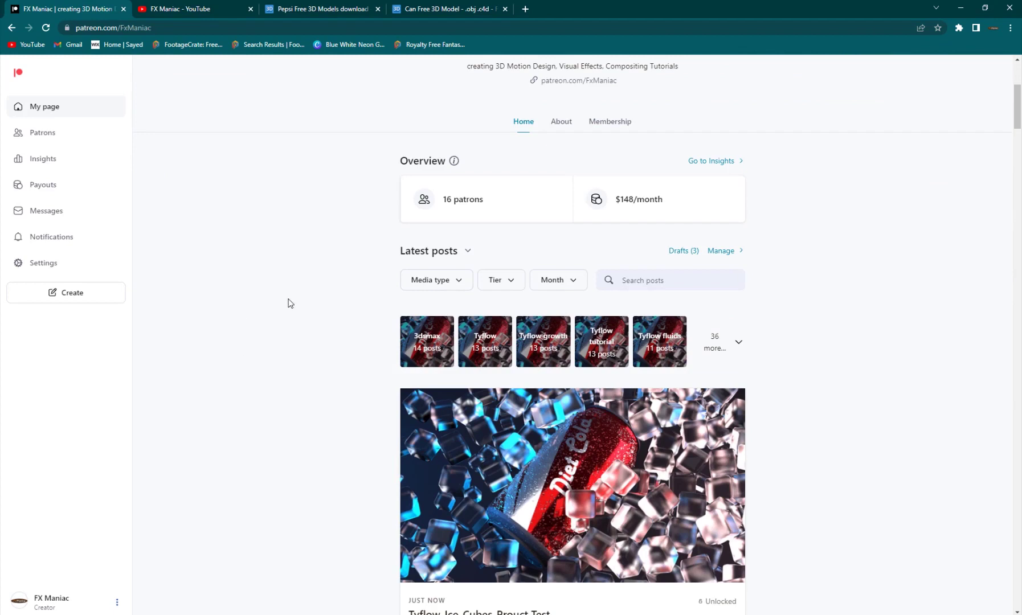
{"action": "scroll", "coordinate": [289, 303], "scroll_direction": "down", "scroll_amount": 3}
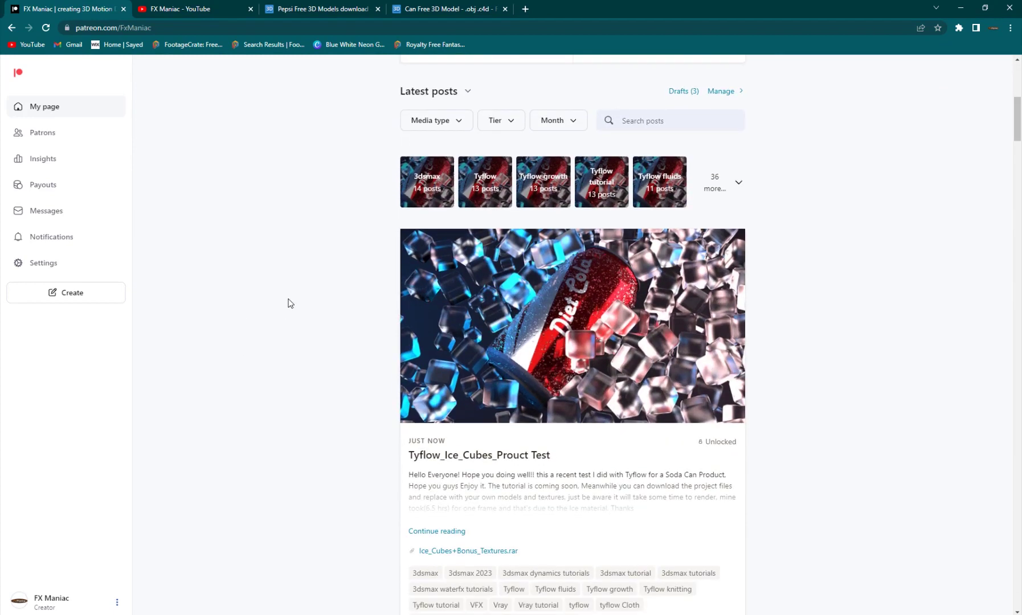